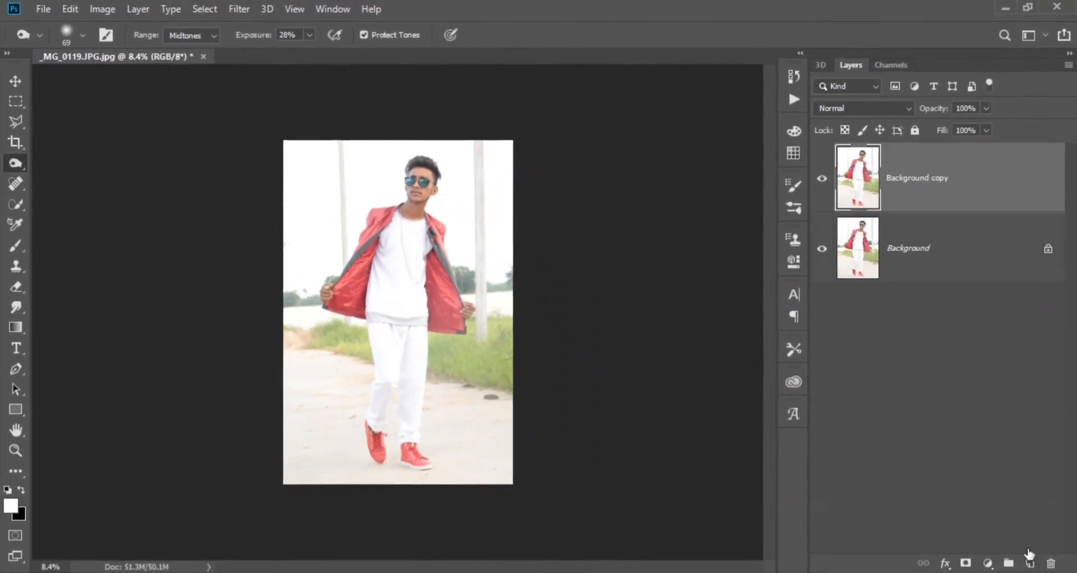
- Adjust the Background copy in Camera Raw with contrast +32, highlights -100, shadows +45, whites -100, blacks -14 and clarity +100
{"action": "left_click", "coordinate": [239, 10]}
{"action": "left_click", "coordinate": [315, 108]}
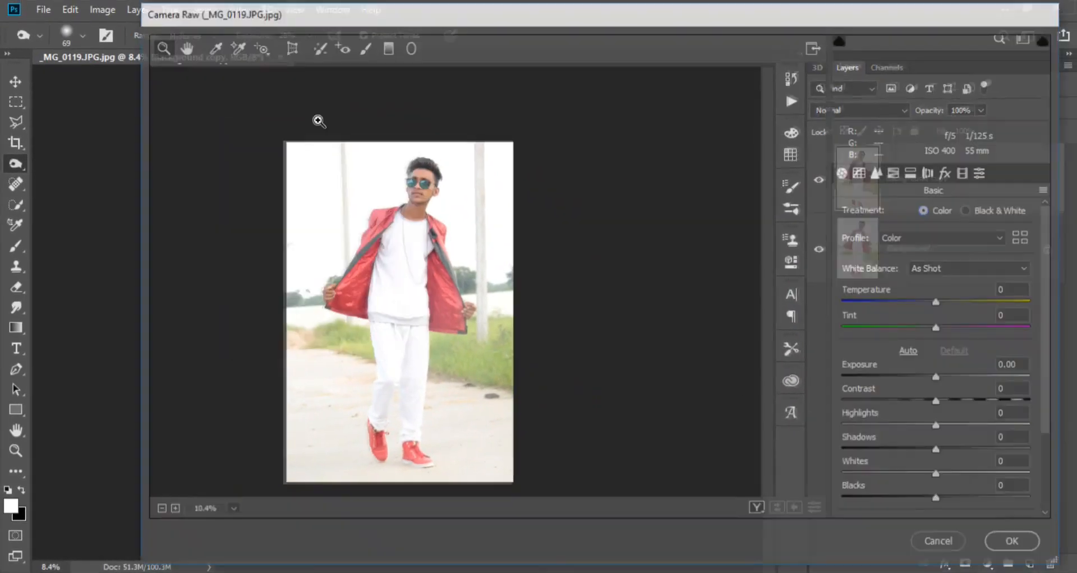
{"action": "left_click_drag", "start_coordinate": [840, 421], "coordinate": [839, 424]}
{"action": "left_click_drag", "start_coordinate": [872, 475], "coordinate": [842, 476]}
{"action": "left_click_drag", "start_coordinate": [940, 403], "coordinate": [969, 402]}
{"action": "scroll", "coordinate": [956, 460], "scroll_direction": "down", "scroll_amount": 1}
{"action": "left_click_drag", "start_coordinate": [941, 451], "coordinate": [1035, 463]}
{"action": "scroll", "coordinate": [957, 459], "scroll_direction": "down", "scroll_amount": 1}
{"action": "left_click_drag", "start_coordinate": [940, 425], "coordinate": [926, 425]}
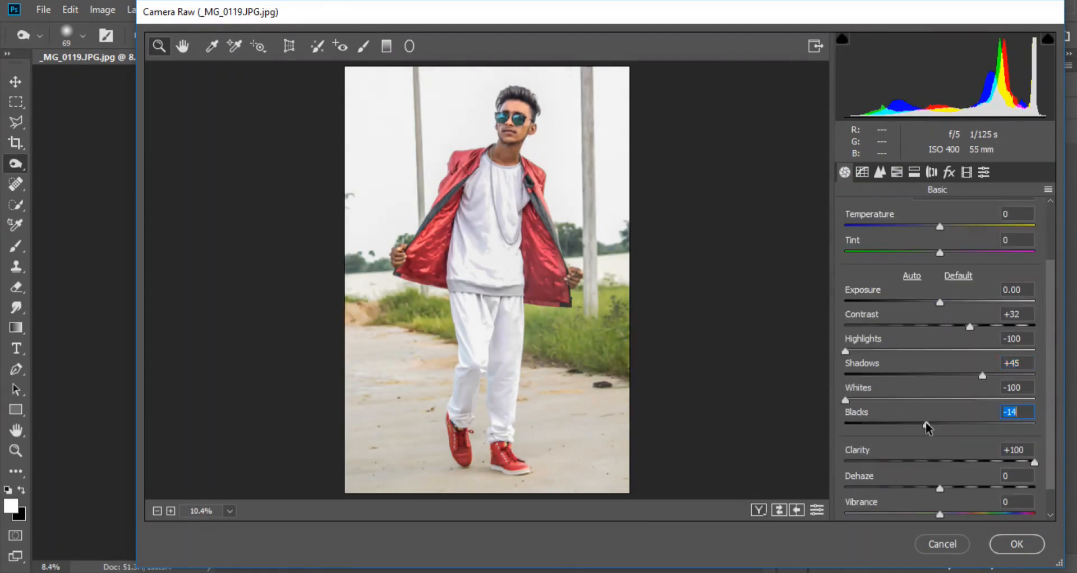
- Raise the shadows and contrast further and apply the Camera Raw adjustments
{"action": "left_click_drag", "start_coordinate": [982, 376], "coordinate": [1017, 376]}
{"action": "left_click_drag", "start_coordinate": [969, 327], "coordinate": [976, 327]}
{"action": "left_click", "coordinate": [1016, 543]}
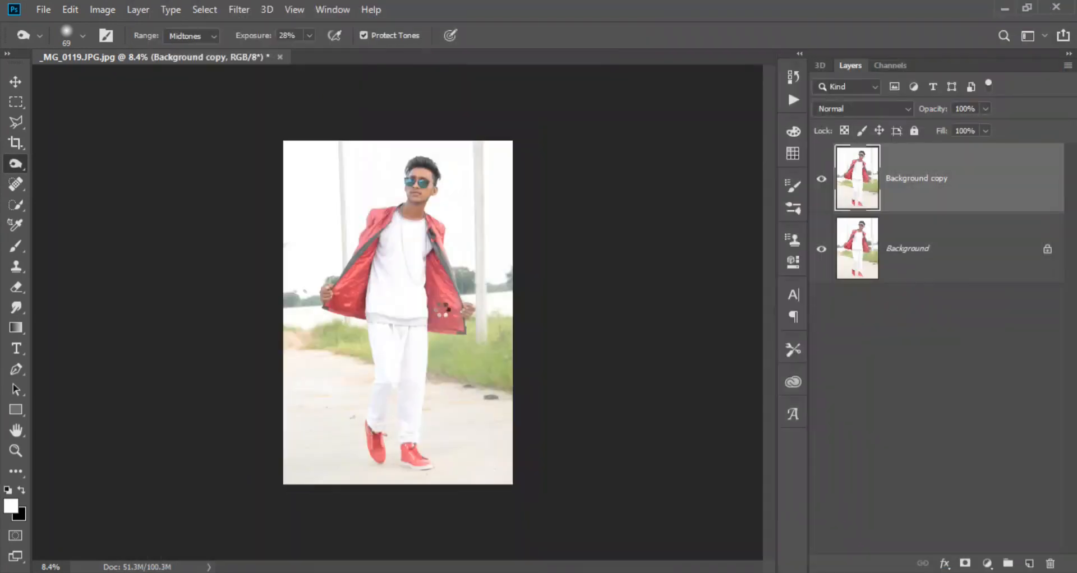
- Start the Color Efex Pro 4 filter and stack two Detail Extractor filters, setting the second one's contrast to 27%
{"action": "left_click", "coordinate": [205, 10]}
{"action": "mouse_move", "coordinate": [239, 9]}
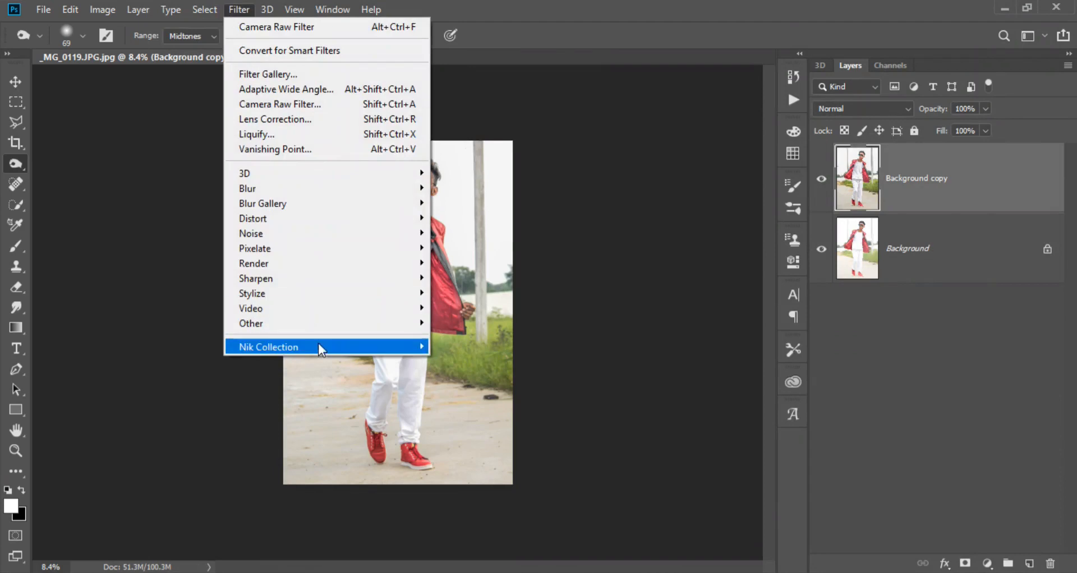
{"action": "mouse_move", "coordinate": [319, 344]}
{"action": "left_click", "coordinate": [482, 362]}
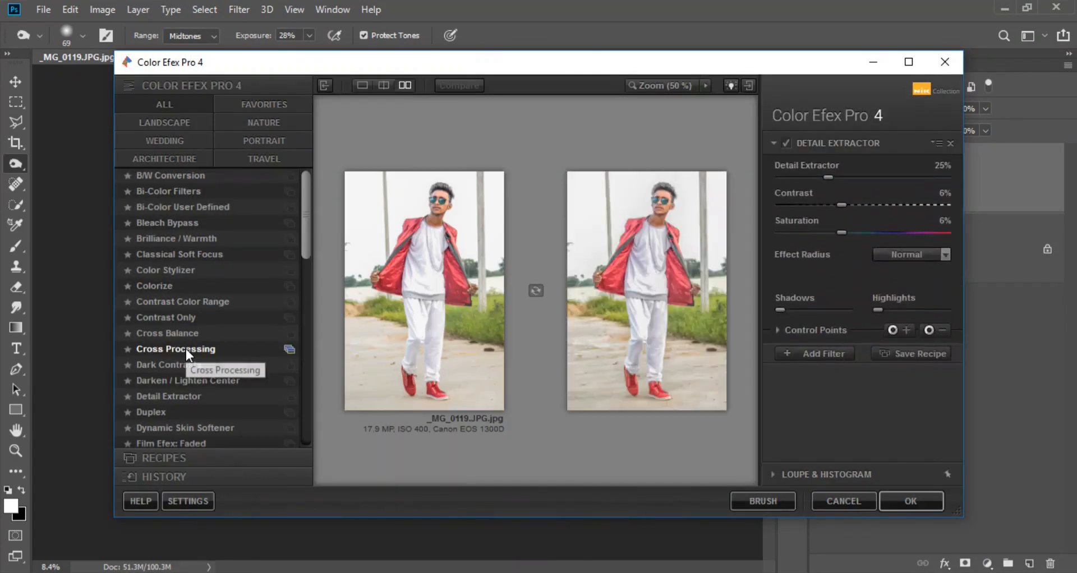
{"action": "left_click", "coordinate": [176, 396]}
{"action": "left_click", "coordinate": [815, 360]}
{"action": "left_click", "coordinate": [185, 396]}
{"action": "left_click_drag", "start_coordinate": [841, 235], "coordinate": [867, 236]}
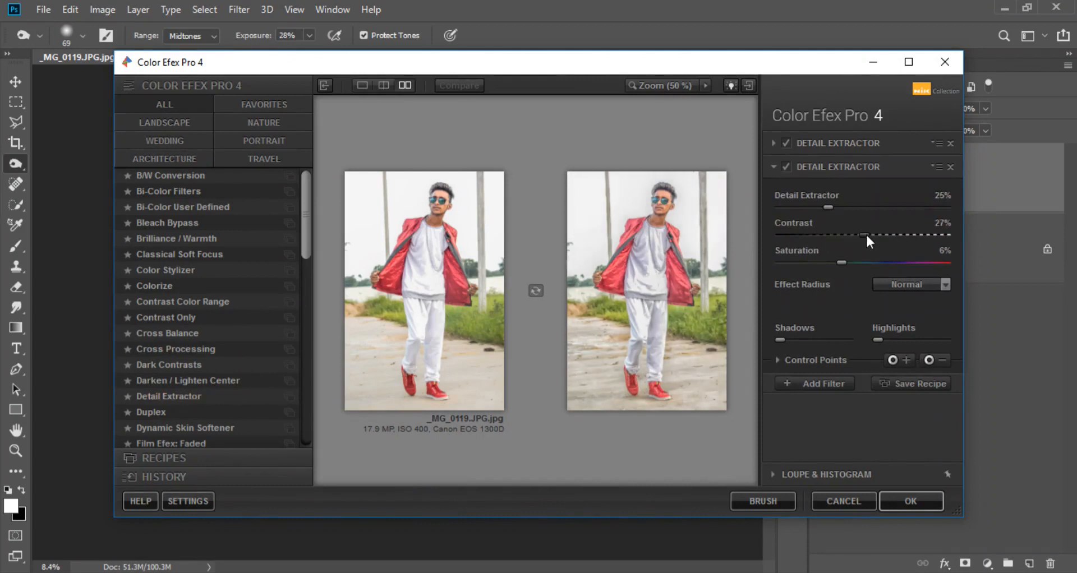
- Add a Dark Contrasts filter, adjust its dark detail extraction, raise its brightness and contrast, and apply the filter stack
{"action": "left_click", "coordinate": [834, 386]}
{"action": "left_click", "coordinate": [204, 364]}
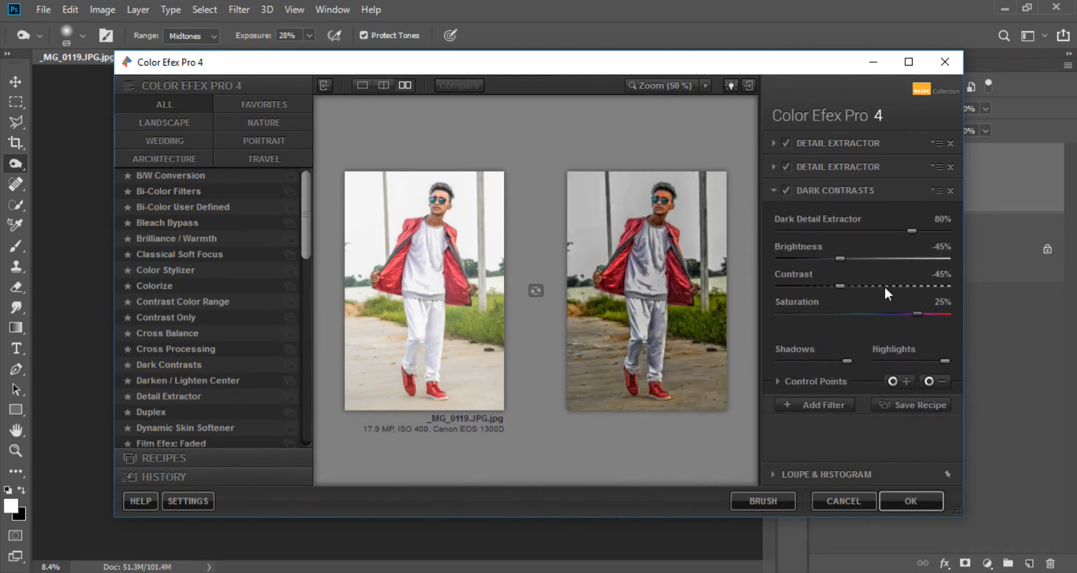
{"action": "left_click", "coordinate": [857, 259]}
{"action": "left_click", "coordinate": [858, 286]}
{"action": "left_click", "coordinate": [927, 231]}
{"action": "left_click_drag", "start_coordinate": [857, 258], "coordinate": [863, 258]}
{"action": "left_click_drag", "start_coordinate": [883, 231], "coordinate": [902, 232]}
{"action": "left_click", "coordinate": [909, 502]}
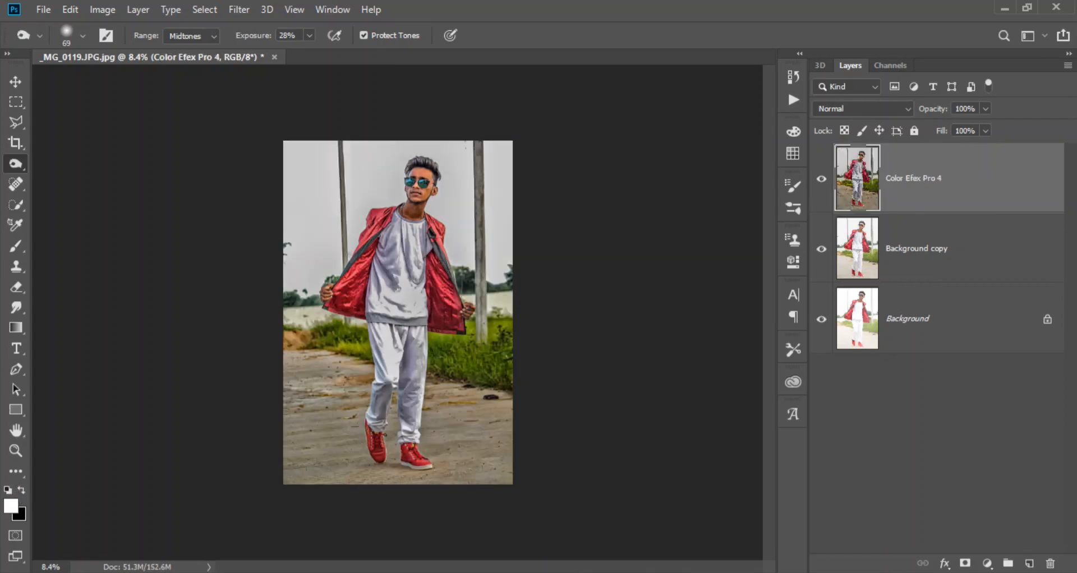
- Shift the purples hue of the Color Efex Pro 4 layer to -100 with the Camera Raw HSL adjustments
{"action": "left_click", "coordinate": [237, 7]}
{"action": "left_click", "coordinate": [272, 101]}
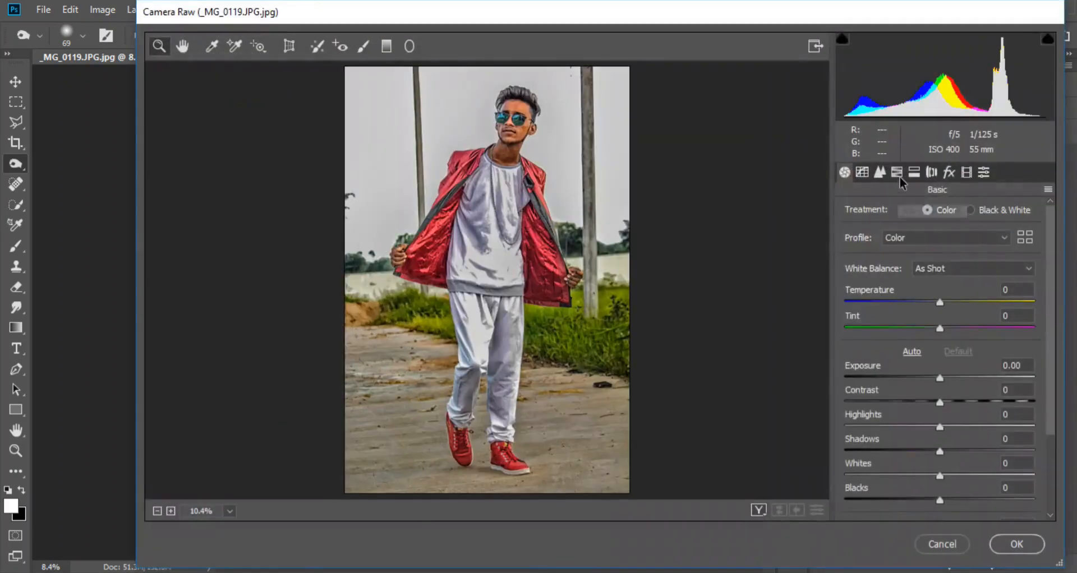
{"action": "left_click", "coordinate": [897, 171]}
{"action": "left_click_drag", "start_coordinate": [944, 420], "coordinate": [776, 419]}
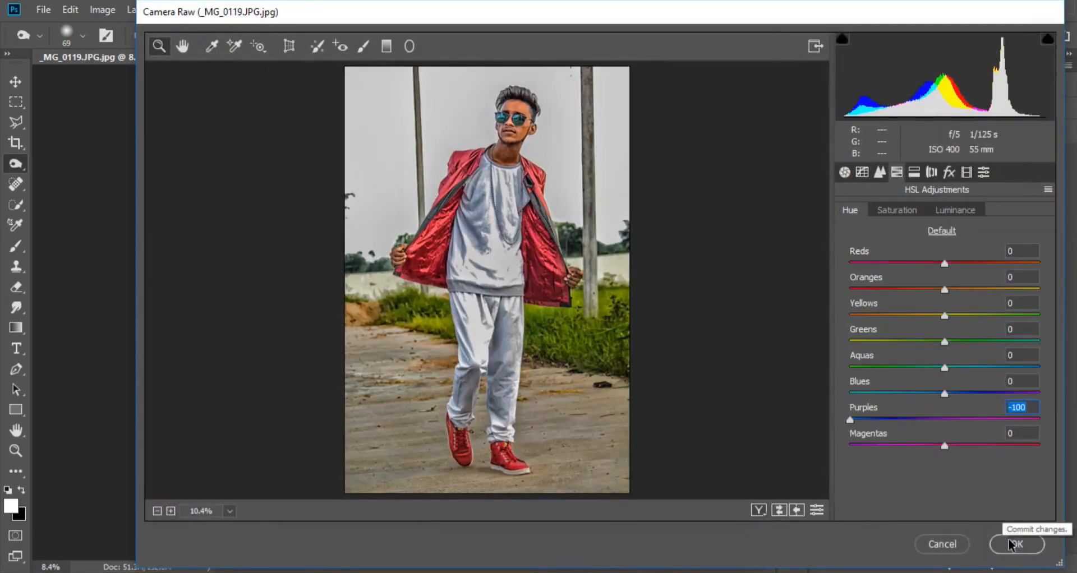
{"action": "left_click", "coordinate": [1016, 544]}
- Start a Pen tool path around the man, tracing the image-left shoe's outer edge and the trouser cuff
{"action": "left_click", "coordinate": [16, 370]}
{"action": "scroll", "coordinate": [380, 455], "scroll_direction": "up", "scroll_amount": 8}
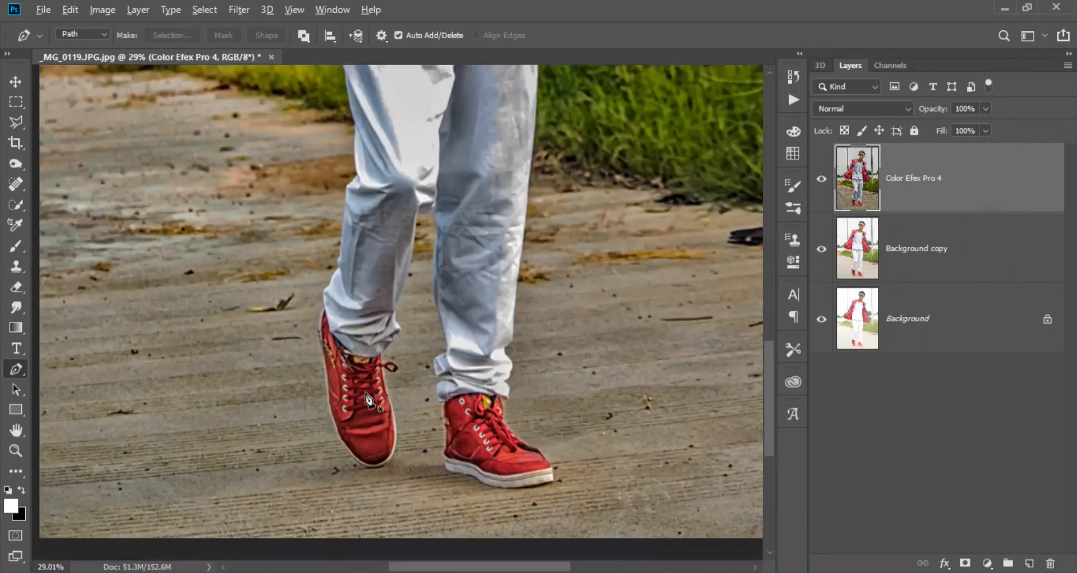
{"action": "left_click", "coordinate": [386, 531]}
{"action": "left_click_drag", "start_coordinate": [316, 450], "coordinate": [295, 385]}
{"action": "left_click_drag", "start_coordinate": [280, 327], "coordinate": [278, 303]}
{"action": "scroll", "coordinate": [266, 243], "scroll_direction": "up", "scroll_amount": 4}
{"action": "left_click_drag", "start_coordinate": [267, 242], "coordinate": [261, 291]}
{"action": "left_click", "coordinate": [284, 245]}
{"action": "left_click_drag", "start_coordinate": [284, 245], "coordinate": [284, 361]}
{"action": "left_click_drag", "start_coordinate": [280, 303], "coordinate": [305, 278]}
{"action": "left_click_drag", "start_coordinate": [311, 251], "coordinate": [293, 368]}
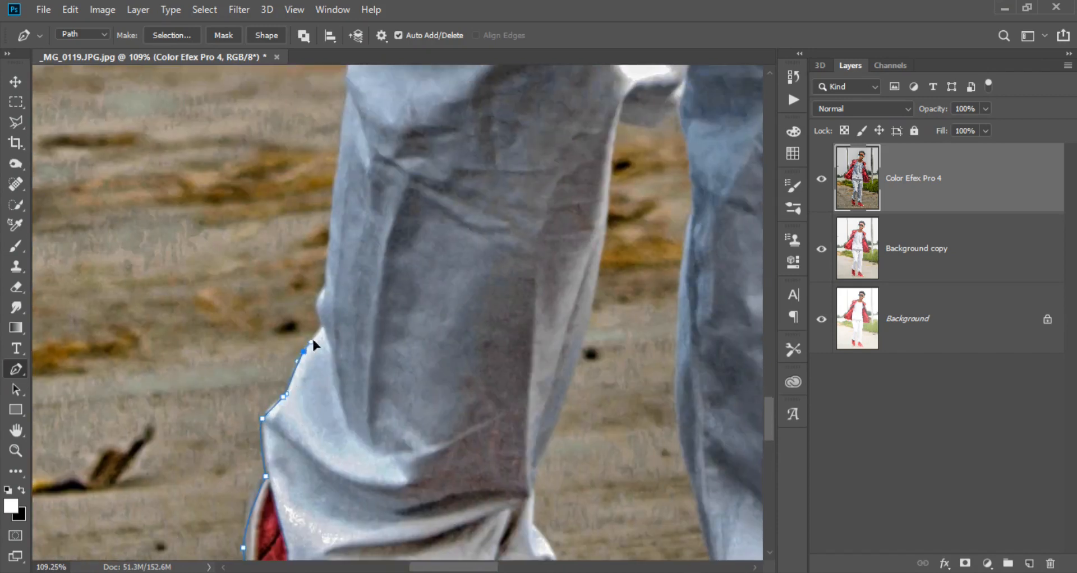
- Continue the path up the outer edge of the image-left trouser leg to above the knee
{"action": "left_click_drag", "start_coordinate": [289, 324], "coordinate": [309, 353]}
{"action": "left_click_drag", "start_coordinate": [311, 300], "coordinate": [313, 276]}
{"action": "left_click_drag", "start_coordinate": [306, 283], "coordinate": [234, 486]}
{"action": "left_click_drag", "start_coordinate": [260, 336], "coordinate": [262, 303]}
{"action": "left_click", "coordinate": [266, 288]}
{"action": "left_click", "coordinate": [281, 275]}
{"action": "left_click", "coordinate": [304, 251]}
{"action": "left_click_drag", "start_coordinate": [281, 216], "coordinate": [275, 328]}
{"action": "left_click_drag", "start_coordinate": [286, 255], "coordinate": [277, 372]}
{"action": "left_click", "coordinate": [289, 172]}
- Continue the path up the outer thigh to the corner of the shirt hem beside the jacket
{"action": "scroll", "coordinate": [275, 368], "scroll_direction": "down", "scroll_amount": 4}
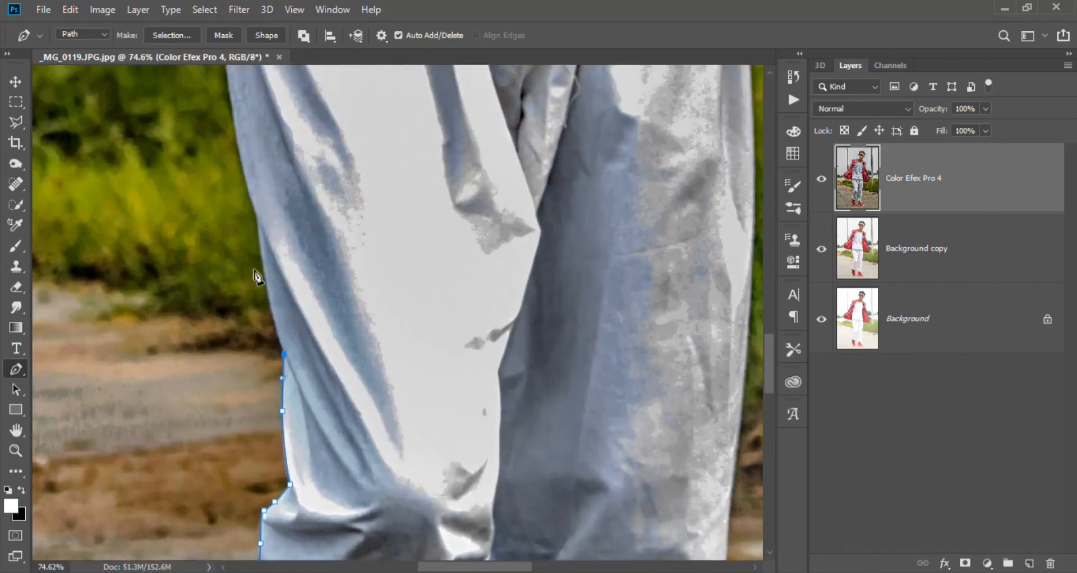
{"action": "left_click_drag", "start_coordinate": [260, 247], "coordinate": [257, 227]}
{"action": "scroll", "coordinate": [250, 247], "scroll_direction": "up", "scroll_amount": 3}
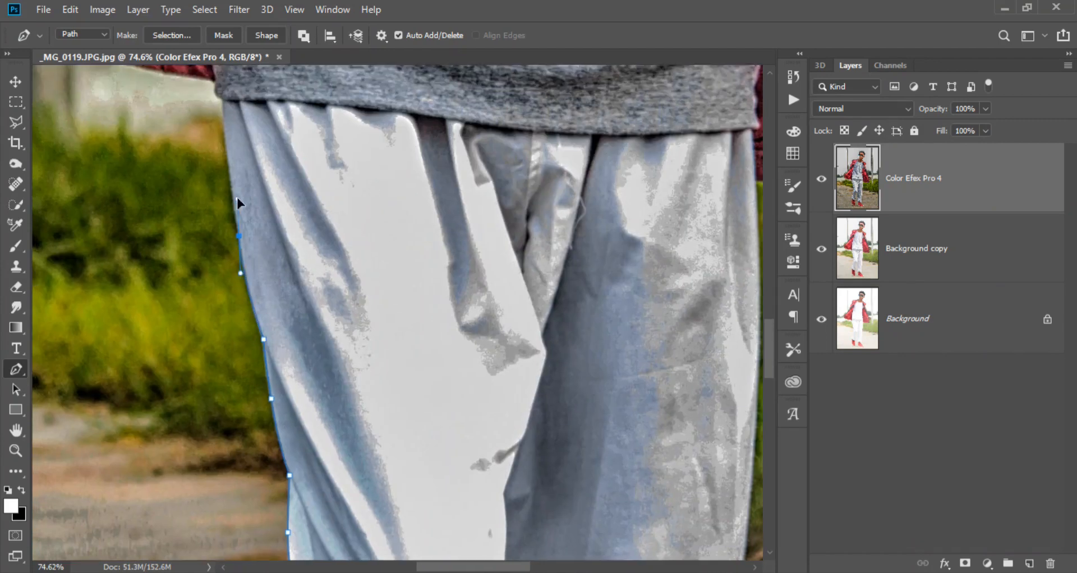
{"action": "left_click", "coordinate": [225, 103]}
{"action": "left_click_drag", "start_coordinate": [238, 152], "coordinate": [379, 471]}
{"action": "scroll", "coordinate": [378, 462], "scroll_direction": "up", "scroll_amount": 2}
{"action": "left_click", "coordinate": [357, 417]}
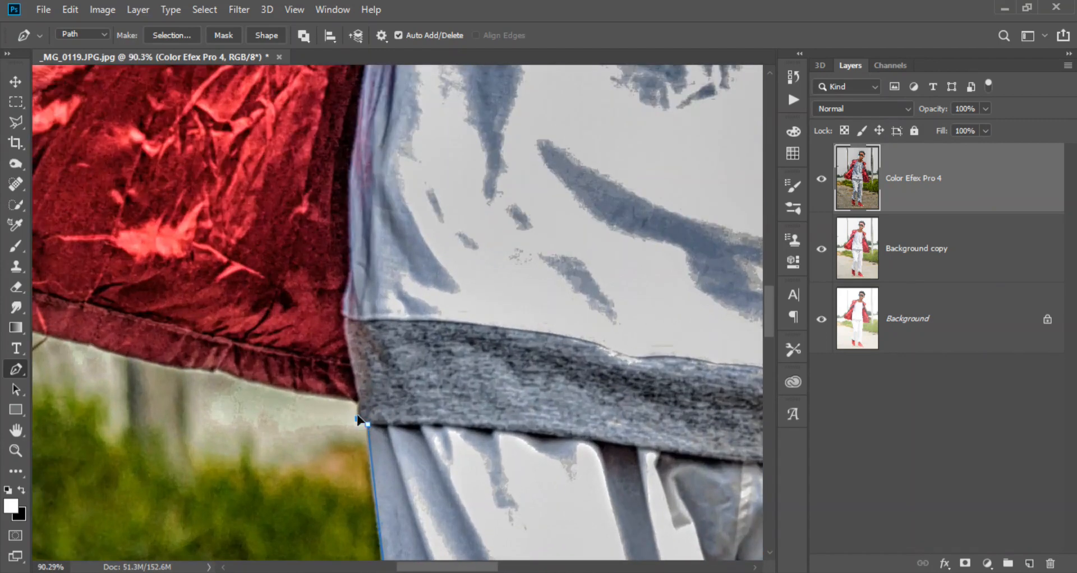
- Continue the path along the jacket's lower hem and around its corner to just below the image-left hand
{"action": "left_click_drag", "start_coordinate": [346, 398], "coordinate": [338, 399]}
{"action": "left_click_drag", "start_coordinate": [262, 372], "coordinate": [465, 362]}
{"action": "left_click_drag", "start_coordinate": [323, 320], "coordinate": [315, 314]}
{"action": "left_click", "coordinate": [275, 300]}
{"action": "left_click", "coordinate": [273, 289]}
{"action": "left_click_drag", "start_coordinate": [288, 251], "coordinate": [294, 246]}
{"action": "left_click", "coordinate": [297, 241]}
{"action": "left_click_drag", "start_coordinate": [314, 295], "coordinate": [440, 503]}
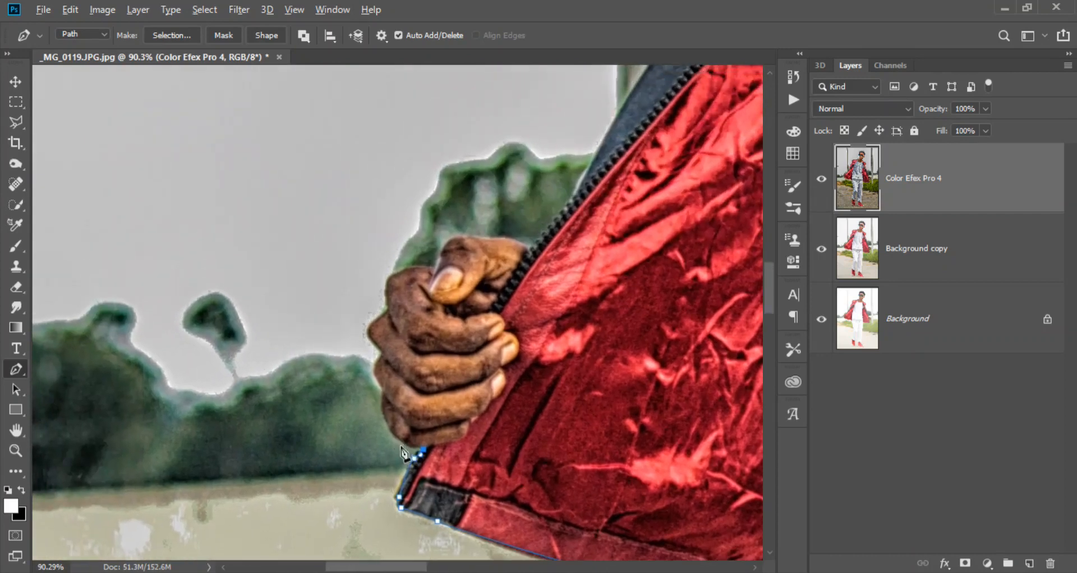
- Trace the path around the lower fingers of the image-left hand
{"action": "scroll", "coordinate": [401, 450], "scroll_direction": "up", "scroll_amount": 6}
{"action": "left_click_drag", "start_coordinate": [378, 405], "coordinate": [362, 358]}
{"action": "left_click_drag", "start_coordinate": [361, 374], "coordinate": [375, 470]}
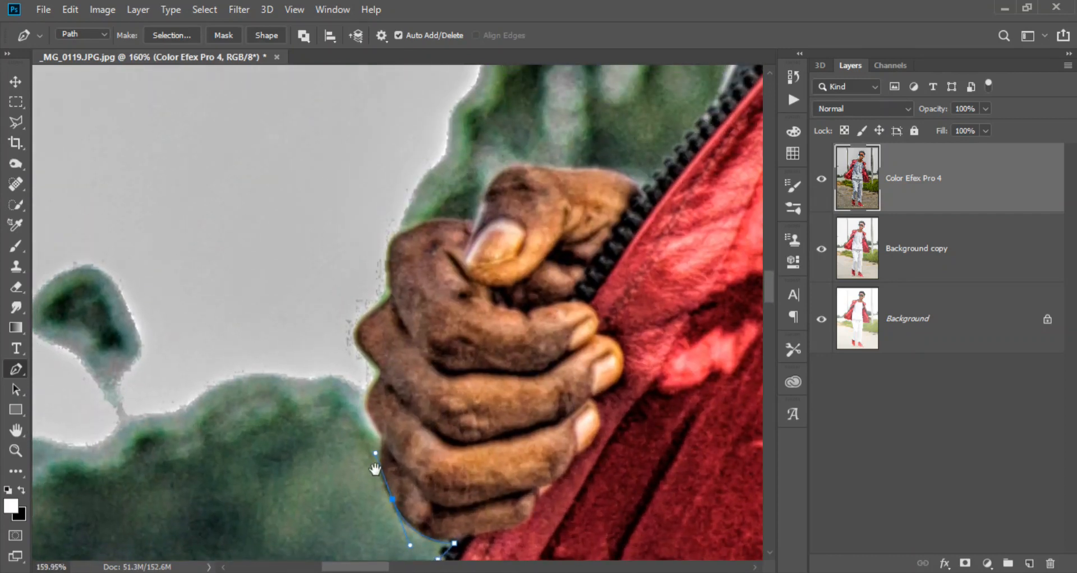
{"action": "left_click", "coordinate": [384, 441]}
{"action": "left_click_drag", "start_coordinate": [368, 401], "coordinate": [374, 391]}
{"action": "left_click", "coordinate": [381, 369]}
{"action": "left_click_drag", "start_coordinate": [364, 351], "coordinate": [341, 442]}
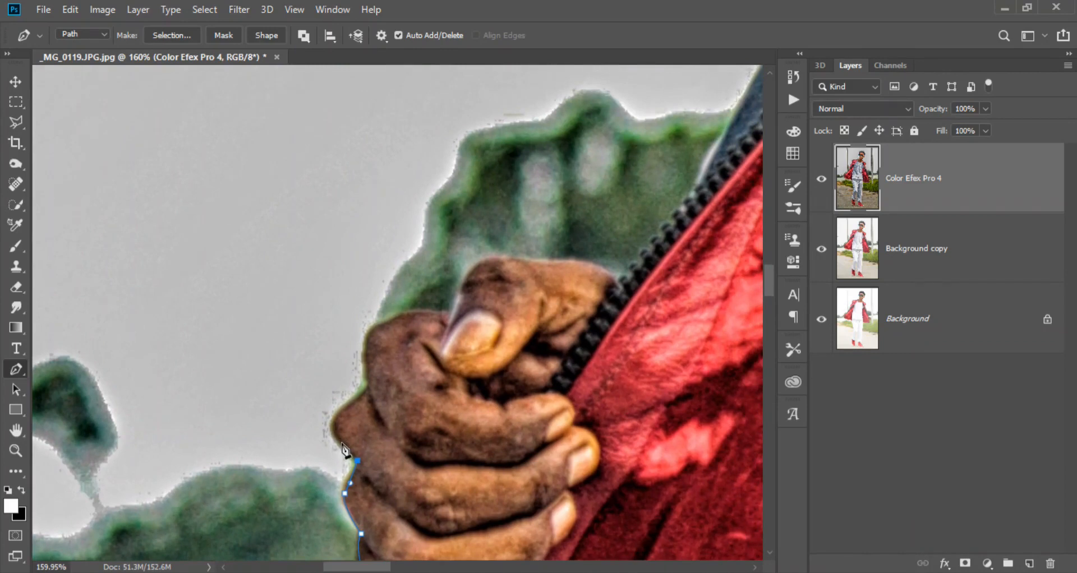
- Continue the path over the knuckles and thumb to the jacket's zipper edge
{"action": "left_click", "coordinate": [367, 384]}
{"action": "left_click_drag", "start_coordinate": [369, 333], "coordinate": [357, 408]}
{"action": "left_click_drag", "start_coordinate": [407, 353], "coordinate": [419, 342]}
{"action": "left_click_drag", "start_coordinate": [454, 344], "coordinate": [339, 402]}
{"action": "left_click", "coordinate": [358, 403]}
{"action": "left_click_drag", "start_coordinate": [425, 408], "coordinate": [350, 428]}
{"action": "left_click", "coordinate": [339, 435]}
{"action": "left_click_drag", "start_coordinate": [352, 416], "coordinate": [355, 412]}
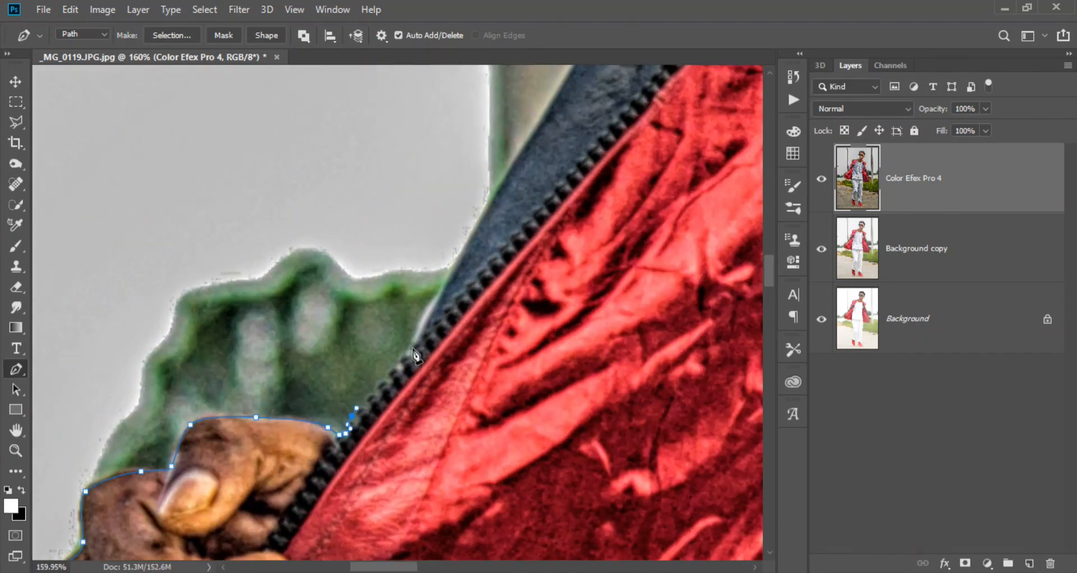
- Continue the path up the open jacket's zipper edge to where the image-left sleeve begins
{"action": "left_click_drag", "start_coordinate": [472, 254], "coordinate": [385, 392]}
{"action": "left_click_drag", "start_coordinate": [325, 476], "coordinate": [338, 452]}
{"action": "left_click_drag", "start_coordinate": [380, 379], "coordinate": [325, 526]}
{"action": "scroll", "coordinate": [386, 334], "scroll_direction": "down", "scroll_amount": 3}
{"action": "left_click_drag", "start_coordinate": [407, 391], "coordinate": [430, 359]}
{"action": "left_click_drag", "start_coordinate": [459, 312], "coordinate": [371, 454]}
{"action": "left_click_drag", "start_coordinate": [391, 401], "coordinate": [417, 357]}
{"action": "left_click_drag", "start_coordinate": [442, 318], "coordinate": [395, 427]}
{"action": "left_click_drag", "start_coordinate": [418, 377], "coordinate": [416, 365]}
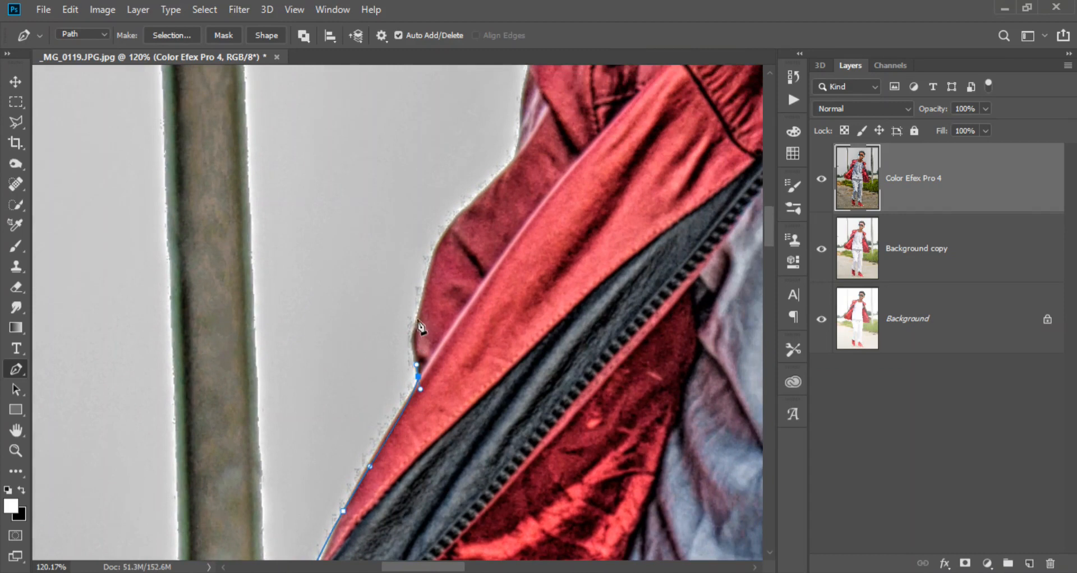
- Trace the path along the outer folds of the image-left sleeve up to its protruding corner
{"action": "left_click_drag", "start_coordinate": [419, 327], "coordinate": [352, 431]}
{"action": "left_click_drag", "start_coordinate": [398, 373], "coordinate": [422, 359]}
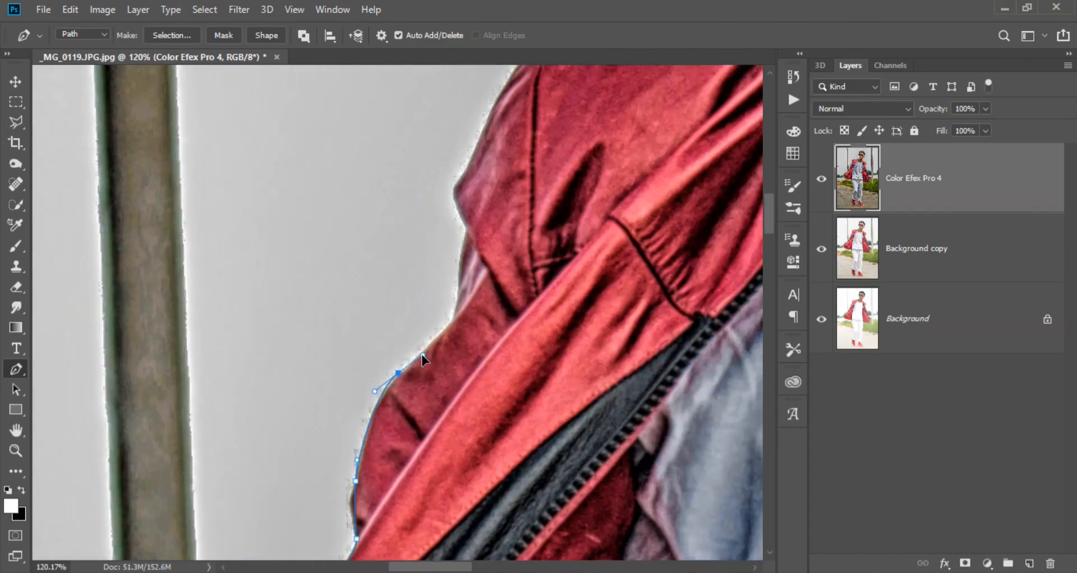
{"action": "left_click_drag", "start_coordinate": [446, 324], "coordinate": [405, 397]}
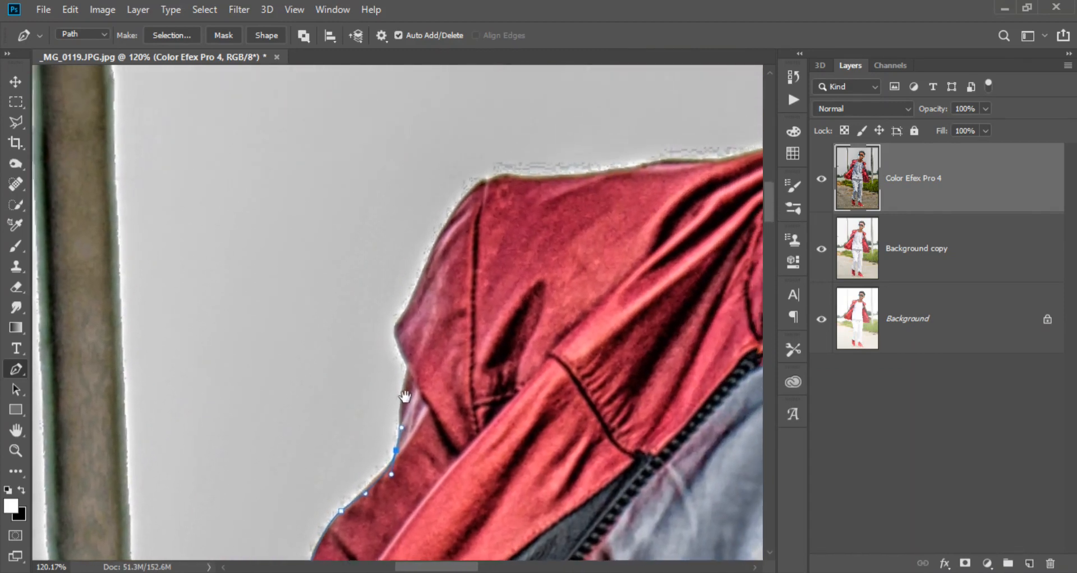
{"action": "left_click_drag", "start_coordinate": [409, 357], "coordinate": [370, 505]}
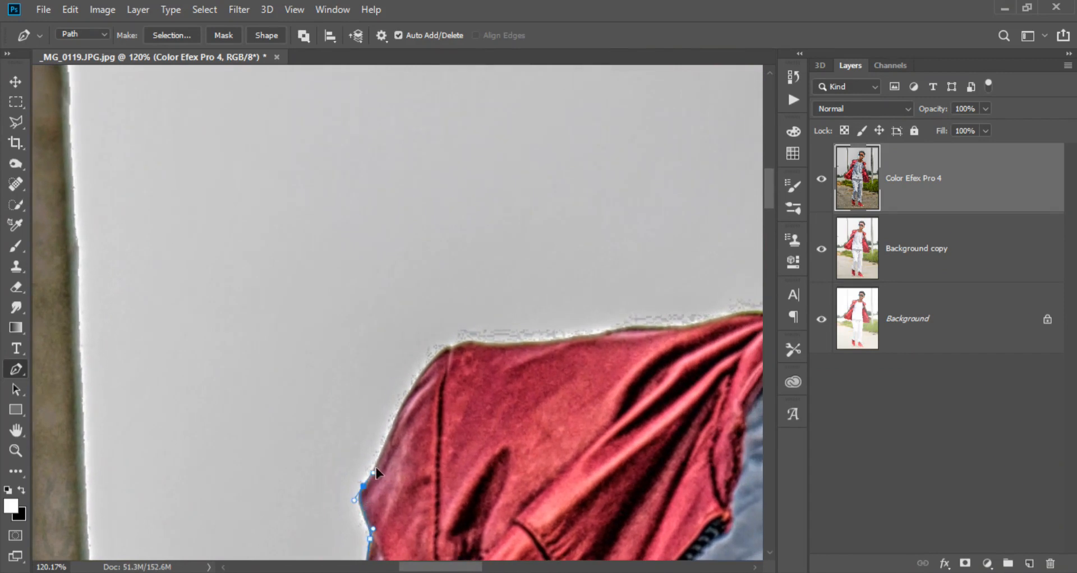
- Continue the path up around the image-left shoulder and along its top toward the collar
{"action": "left_click_drag", "start_coordinate": [375, 467], "coordinate": [381, 461]}
{"action": "left_click_drag", "start_coordinate": [412, 382], "coordinate": [423, 370]}
{"action": "left_click_drag", "start_coordinate": [444, 369], "coordinate": [360, 416]}
{"action": "left_click_drag", "start_coordinate": [370, 394], "coordinate": [416, 392]}
{"action": "left_click_drag", "start_coordinate": [502, 390], "coordinate": [313, 488]}
{"action": "left_click_drag", "start_coordinate": [306, 483], "coordinate": [333, 478]}
{"action": "left_click", "coordinate": [428, 468]}
- Continue the path past the collar and up the image-left side of the neck and jaw
{"action": "left_click_drag", "start_coordinate": [489, 457], "coordinate": [274, 493]}
{"action": "scroll", "coordinate": [238, 493], "scroll_direction": "up", "scroll_amount": 2}
{"action": "left_click", "coordinate": [297, 491]}
{"action": "left_click_drag", "start_coordinate": [468, 356], "coordinate": [469, 346]}
{"action": "left_click_drag", "start_coordinate": [421, 305], "coordinate": [337, 446]}
{"action": "left_click_drag", "start_coordinate": [364, 429], "coordinate": [337, 490]}
- Trace the path around the image-left ear and the outer edge of the sunglasses up to the hairline
{"action": "left_click", "coordinate": [364, 395]}
{"action": "left_click_drag", "start_coordinate": [329, 443], "coordinate": [337, 386]}
{"action": "left_click", "coordinate": [347, 364]}
{"action": "left_click_drag", "start_coordinate": [320, 334], "coordinate": [320, 422]}
{"action": "left_click_drag", "start_coordinate": [329, 398], "coordinate": [329, 379]}
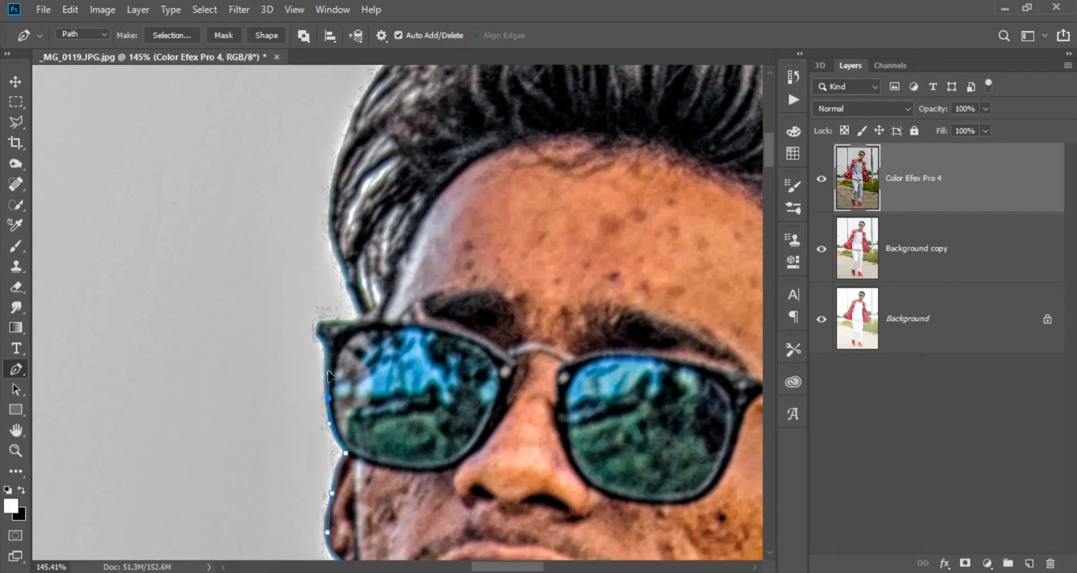
{"action": "left_click", "coordinate": [363, 318]}
- Continue the path up the image-left side of the hair
{"action": "scroll", "coordinate": [327, 257], "scroll_direction": "down", "scroll_amount": 3}
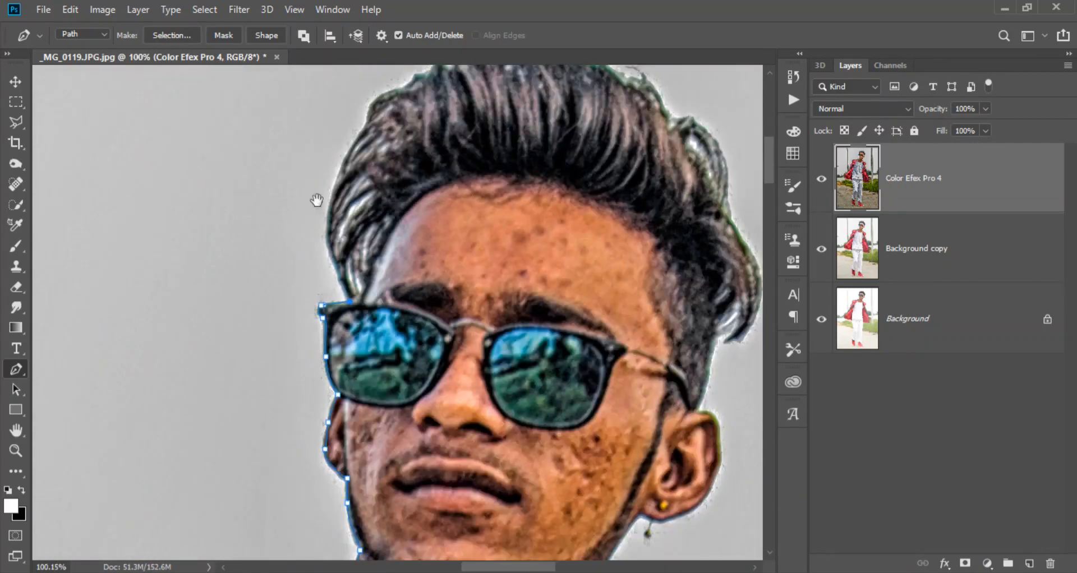
{"action": "left_click_drag", "start_coordinate": [326, 257], "coordinate": [251, 413]}
{"action": "scroll", "coordinate": [251, 413], "scroll_direction": "up", "scroll_amount": 3}
{"action": "left_click_drag", "start_coordinate": [255, 344], "coordinate": [266, 292]}
{"action": "left_click_drag", "start_coordinate": [309, 228], "coordinate": [271, 216]}
{"action": "left_click_drag", "start_coordinate": [274, 220], "coordinate": [303, 205]}
{"action": "left_click", "coordinate": [318, 195]}
- Continue the path across the top of the hair and down its image-right side
{"action": "left_click_drag", "start_coordinate": [347, 178], "coordinate": [388, 186]}
{"action": "left_click_drag", "start_coordinate": [463, 190], "coordinate": [362, 191]}
{"action": "left_click_drag", "start_coordinate": [365, 191], "coordinate": [431, 214]}
{"action": "left_click_drag", "start_coordinate": [440, 258], "coordinate": [358, 239]}
{"action": "left_click_drag", "start_coordinate": [362, 283], "coordinate": [361, 216]}
{"action": "left_click_drag", "start_coordinate": [384, 240], "coordinate": [402, 290]}
{"action": "left_click_drag", "start_coordinate": [409, 347], "coordinate": [424, 237]}
{"action": "left_click_drag", "start_coordinate": [422, 268], "coordinate": [419, 306]}
{"action": "left_click_drag", "start_coordinate": [400, 370], "coordinate": [397, 382]}
{"action": "left_click", "coordinate": [394, 394]}
{"action": "left_click_drag", "start_coordinate": [384, 425], "coordinate": [390, 384]}
{"action": "key", "text": "ctrl+alt+z"}
{"action": "key", "text": "ctrl+alt+z"}
- Continue the path around the hair's lower tip and down the sideburn to the top of the image-right ear
{"action": "left_click_drag", "start_coordinate": [408, 342], "coordinate": [401, 364]}
{"action": "left_click", "coordinate": [399, 382]}
{"action": "left_click", "coordinate": [394, 387]}
{"action": "left_click_drag", "start_coordinate": [407, 406], "coordinate": [426, 351]}
{"action": "scroll", "coordinate": [423, 389], "scroll_direction": "up", "scroll_amount": 3}
{"action": "left_click_drag", "start_coordinate": [443, 424], "coordinate": [461, 344]}
- Trace the path around the outer edge of the image-right ear to below the earlobe
{"action": "left_click_drag", "start_coordinate": [458, 249], "coordinate": [474, 286]}
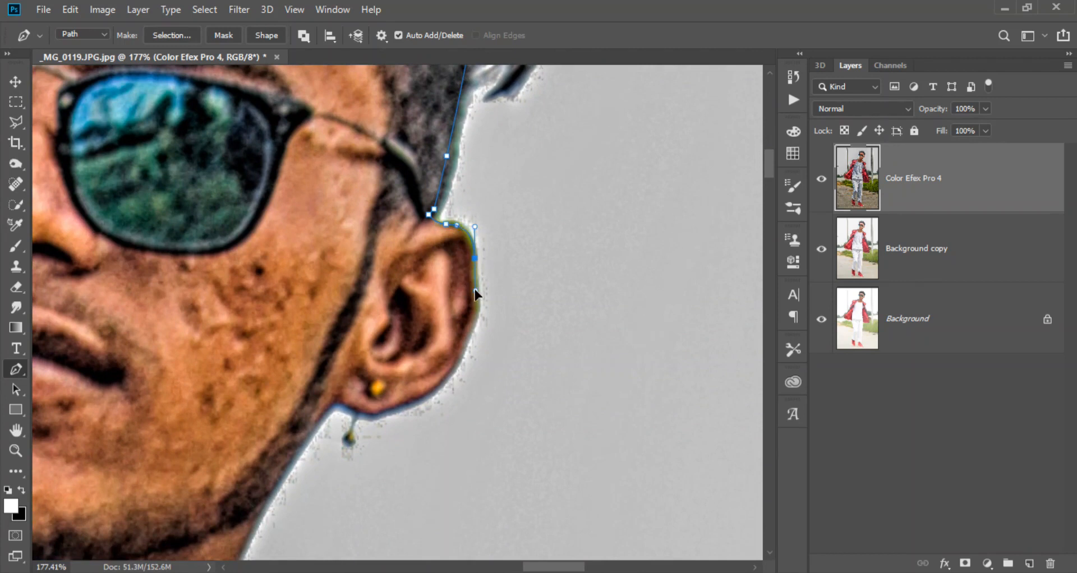
{"action": "left_click_drag", "start_coordinate": [461, 348], "coordinate": [460, 357]}
{"action": "left_click_drag", "start_coordinate": [443, 382], "coordinate": [477, 338]}
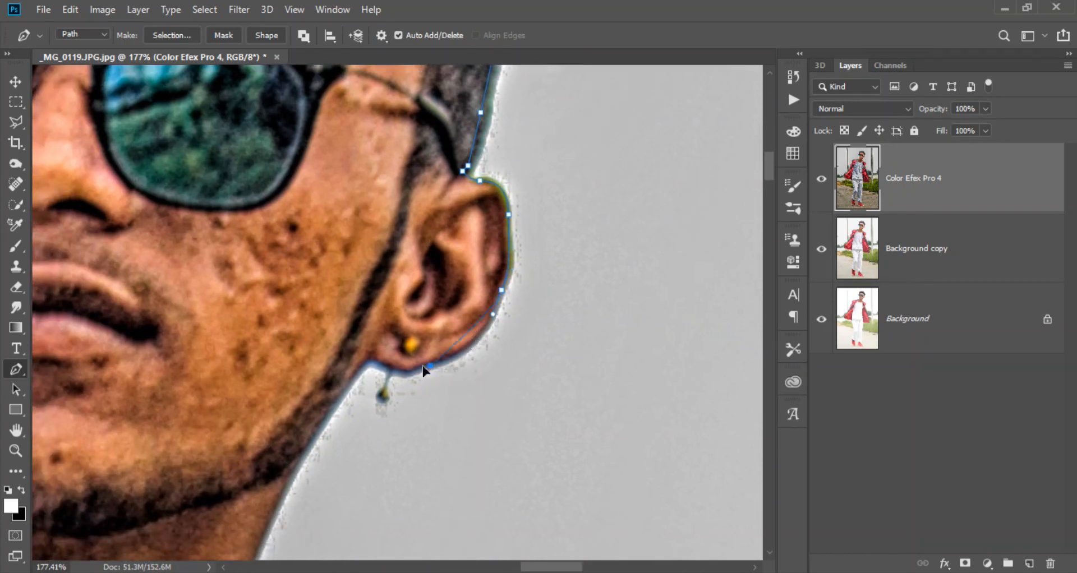
{"action": "left_click_drag", "start_coordinate": [383, 374], "coordinate": [395, 374]}
{"action": "left_click_drag", "start_coordinate": [371, 360], "coordinate": [392, 319]}
- Continue the Pen path from the image-right earlobe down the jaw and neck to the jacket collar
{"action": "left_click_drag", "start_coordinate": [335, 403], "coordinate": [318, 436]}
{"action": "left_click_drag", "start_coordinate": [302, 469], "coordinate": [374, 250]}
{"action": "scroll", "coordinate": [345, 336], "scroll_direction": "down", "scroll_amount": 2}
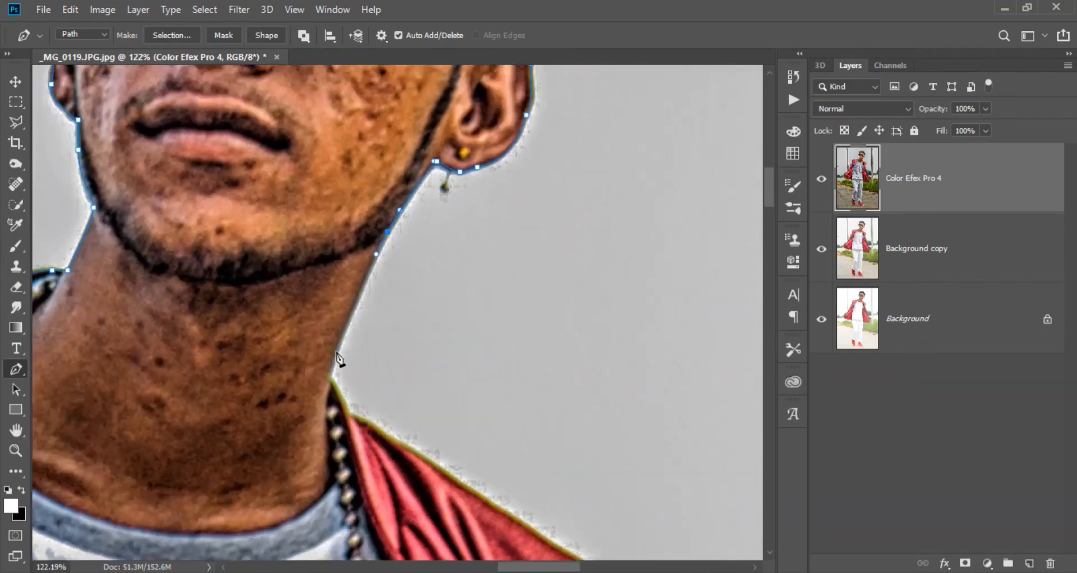
{"action": "scroll", "coordinate": [330, 384], "scroll_direction": "up", "scroll_amount": 2}
{"action": "left_click_drag", "start_coordinate": [344, 289], "coordinate": [351, 293]}
- Continue the path along the top of the image-right jacket shoulder
{"action": "left_click_drag", "start_coordinate": [395, 322], "coordinate": [407, 331]}
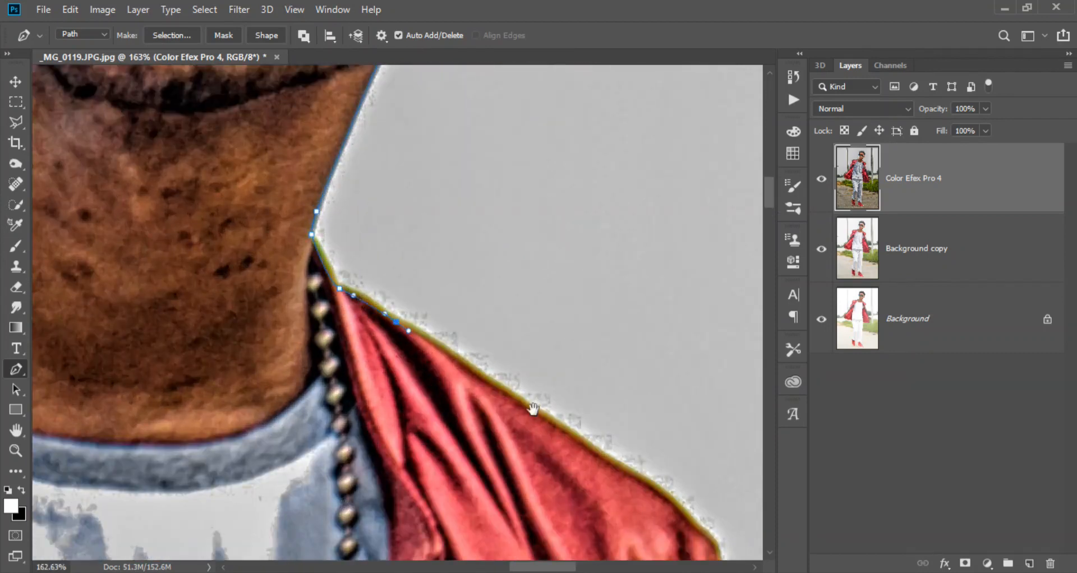
{"action": "left_click_drag", "start_coordinate": [483, 377], "coordinate": [279, 233]}
{"action": "scroll", "coordinate": [279, 232], "scroll_direction": "down", "scroll_amount": 2}
{"action": "left_click_drag", "start_coordinate": [357, 288], "coordinate": [382, 305]}
{"action": "left_click_drag", "start_coordinate": [422, 342], "coordinate": [402, 244]}
{"action": "scroll", "coordinate": [402, 244], "scroll_direction": "up", "scroll_amount": 2}
- Continue the path around the shoulder's outer end and down the upper image-right edge of the jacket
{"action": "left_click_drag", "start_coordinate": [427, 286], "coordinate": [425, 340]}
{"action": "left_click_drag", "start_coordinate": [393, 401], "coordinate": [412, 198]}
{"action": "left_click_drag", "start_coordinate": [412, 343], "coordinate": [414, 364]}
{"action": "left_click", "coordinate": [412, 394]}
{"action": "left_click_drag", "start_coordinate": [426, 155], "coordinate": [421, 376]}
{"action": "scroll", "coordinate": [392, 393], "scroll_direction": "down", "scroll_amount": 5}
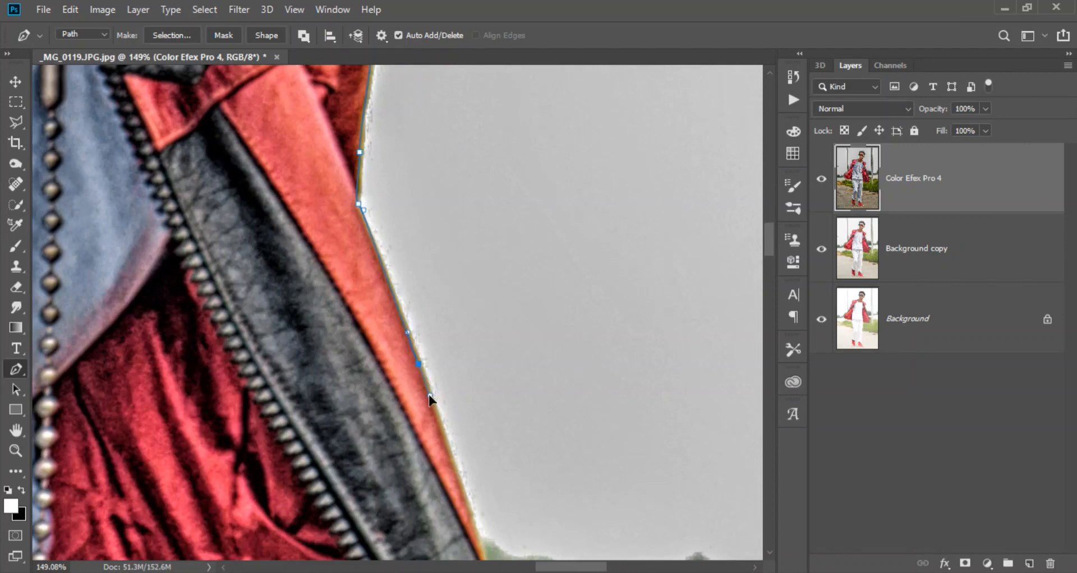
- Continue the path down the jacket's lower image-right edge to the hand
{"action": "scroll", "coordinate": [426, 337], "scroll_direction": "down", "scroll_amount": 3}
{"action": "scroll", "coordinate": [399, 224], "scroll_direction": "down", "scroll_amount": 3}
{"action": "left_click_drag", "start_coordinate": [396, 217], "coordinate": [401, 224]}
{"action": "scroll", "coordinate": [401, 225], "scroll_direction": "down", "scroll_amount": 3}
{"action": "left_click_drag", "start_coordinate": [381, 178], "coordinate": [382, 186]}
{"action": "left_click", "coordinate": [426, 302]}
{"action": "left_click", "coordinate": [450, 367]}
- Trace the path over the image-right hand and around the thumb to the gap below it
{"action": "scroll", "coordinate": [462, 345], "scroll_direction": "up", "scroll_amount": 3}
{"action": "left_click_drag", "start_coordinate": [290, 255], "coordinate": [210, 209]}
{"action": "left_click", "coordinate": [301, 237]}
{"action": "left_click", "coordinate": [341, 282]}
{"action": "left_click_drag", "start_coordinate": [381, 317], "coordinate": [380, 332]}
{"action": "left_click", "coordinate": [346, 347]}
- Trace the path around the finger below the thumb to the next finger gap
{"action": "left_click_drag", "start_coordinate": [364, 391], "coordinate": [388, 283]}
{"action": "mouse_move", "coordinate": [371, 301]}
{"action": "left_mouse_down"}
{"action": "mouse_move", "coordinate": [344, 326]}
{"action": "mouse_move", "coordinate": [356, 310]}
{"action": "left_mouse_up"}
{"action": "left_click", "coordinate": [371, 301], "text": "alt"}
{"action": "left_click", "coordinate": [341, 305]}
{"action": "left_click", "coordinate": [330, 316]}
{"action": "left_click_drag", "start_coordinate": [344, 351], "coordinate": [360, 273]}
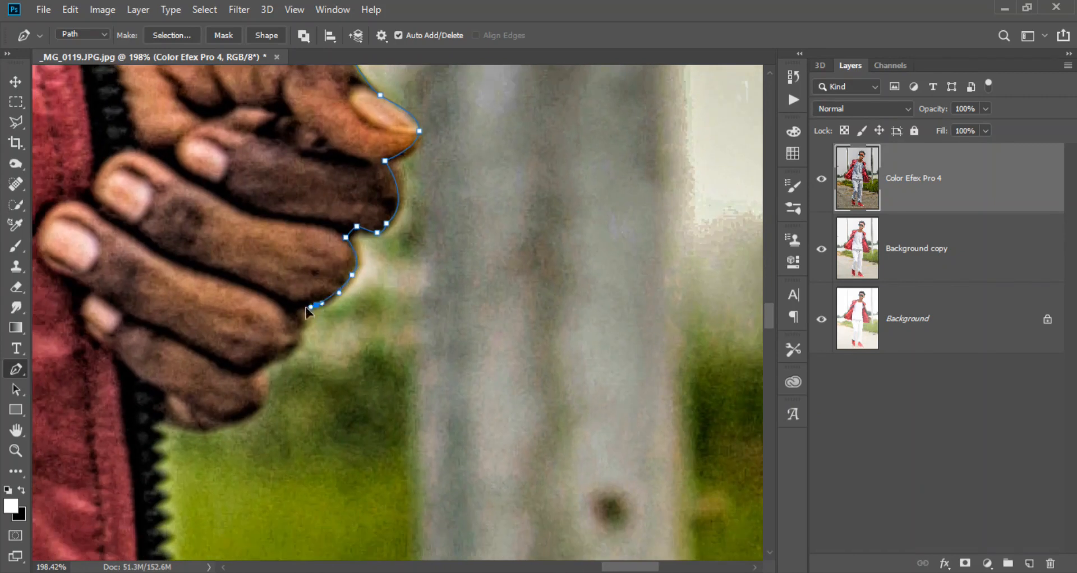
- Trace the path around the remaining fingers of the image-right hand to the jacket's zipper edge
{"action": "left_click", "coordinate": [299, 309]}
{"action": "left_click_drag", "start_coordinate": [297, 358], "coordinate": [345, 214]}
{"action": "left_click", "coordinate": [312, 223]}
{"action": "left_click_drag", "start_coordinate": [310, 264], "coordinate": [342, 152]}
{"action": "left_click_drag", "start_coordinate": [338, 154], "coordinate": [242, 218]}
{"action": "left_click", "coordinate": [243, 167]}
{"action": "left_click", "coordinate": [231, 174]}
- Continue the path down the jacket's zipper edge below the image-right hand
{"action": "left_click_drag", "start_coordinate": [250, 243], "coordinate": [266, 108]}
{"action": "left_click", "coordinate": [268, 164]}
{"action": "left_click", "coordinate": [258, 180]}
{"action": "left_click", "coordinate": [292, 196]}
{"action": "left_click_drag", "start_coordinate": [300, 217], "coordinate": [298, 222]}
{"action": "left_click_drag", "start_coordinate": [286, 238], "coordinate": [330, 201]}
- Trace the path around the lower corner of the jacket's image-right half
{"action": "scroll", "coordinate": [329, 202], "scroll_direction": "down", "scroll_amount": 3}
{"action": "left_click", "coordinate": [331, 241]}
{"action": "left_click", "coordinate": [324, 259]}
{"action": "left_click", "coordinate": [334, 276]}
{"action": "left_click", "coordinate": [336, 292]}
- Continue the path along the jacket's bottom hem to the outer edge of the trousers
{"action": "left_click_drag", "start_coordinate": [299, 289], "coordinate": [433, 232]}
{"action": "scroll", "coordinate": [434, 232], "scroll_direction": "down", "scroll_amount": 3}
{"action": "left_click_drag", "start_coordinate": [355, 224], "coordinate": [395, 205]}
{"action": "scroll", "coordinate": [394, 205], "scroll_direction": "down", "scroll_amount": 3}
{"action": "left_click_drag", "start_coordinate": [365, 207], "coordinate": [362, 206]}
{"action": "left_click_drag", "start_coordinate": [164, 185], "coordinate": [123, 183]}
- Continue the path down the outer edge of the image-right trouser leg
{"action": "scroll", "coordinate": [105, 175], "scroll_direction": "down", "scroll_amount": 3}
{"action": "left_click_drag", "start_coordinate": [111, 330], "coordinate": [161, 210]}
{"action": "left_click_drag", "start_coordinate": [161, 214], "coordinate": [149, 312]}
{"action": "scroll", "coordinate": [141, 392], "scroll_direction": "up", "scroll_amount": 2}
{"action": "left_click_drag", "start_coordinate": [143, 414], "coordinate": [198, 275]}
{"action": "left_click_drag", "start_coordinate": [198, 279], "coordinate": [193, 306]}
{"action": "left_click_drag", "start_coordinate": [178, 395], "coordinate": [259, 126]}
- Continue the path down the lower outer edge of the image-right trouser leg toward the gathered cuff
{"action": "left_click_drag", "start_coordinate": [257, 178], "coordinate": [256, 193]}
{"action": "left_click_drag", "start_coordinate": [247, 316], "coordinate": [249, 202]}
{"action": "left_click_drag", "start_coordinate": [249, 267], "coordinate": [249, 291]}
{"action": "left_click_drag", "start_coordinate": [231, 352], "coordinate": [259, 298]}
{"action": "left_click", "coordinate": [258, 368]}
{"action": "key", "text": "super"}
{"action": "left_click", "coordinate": [813, 451]}
{"action": "scroll", "coordinate": [308, 292], "scroll_direction": "up", "scroll_amount": 5}
- Trace the path down the front of the image-right shoe, past the laces and around the toe
{"action": "left_click_drag", "start_coordinate": [239, 346], "coordinate": [375, 286]}
{"action": "left_click", "coordinate": [375, 313]}
{"action": "left_click_drag", "start_coordinate": [412, 360], "coordinate": [427, 376]}
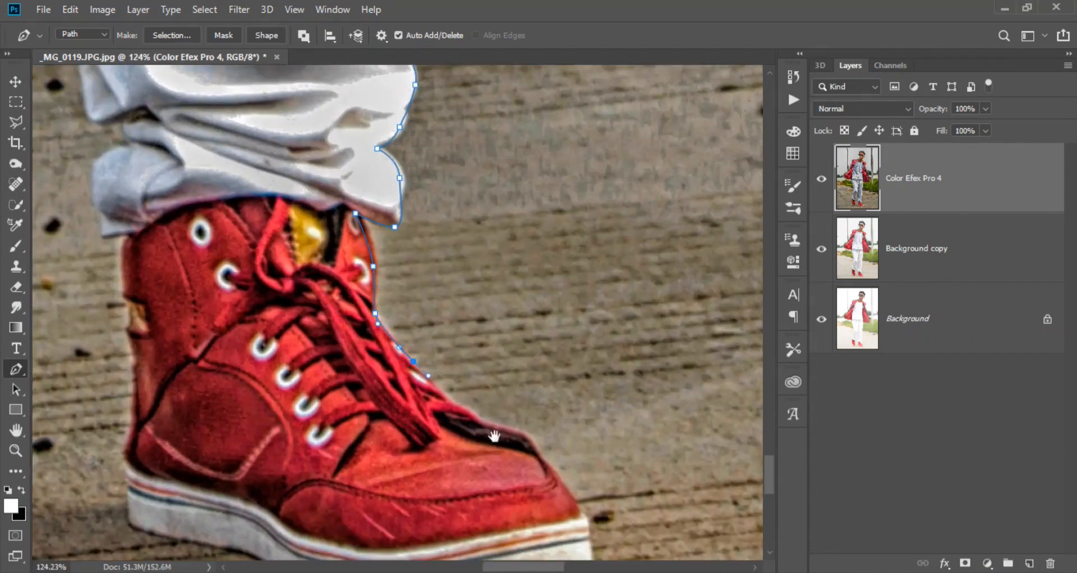
{"action": "scroll", "coordinate": [348, 288], "scroll_direction": "down", "scroll_amount": 3}
{"action": "mouse_move", "coordinate": [345, 283]}
{"action": "left_mouse_down"}
{"action": "mouse_move", "coordinate": [295, 238]}
{"action": "mouse_move", "coordinate": [349, 290]}
{"action": "left_mouse_up"}
{"action": "left_click_drag", "start_coordinate": [370, 333], "coordinate": [355, 284]}
{"action": "mouse_move", "coordinate": [346, 287]}
{"action": "left_mouse_down"}
{"action": "mouse_move", "coordinate": [346, 306]}
{"action": "mouse_move", "coordinate": [366, 282]}
{"action": "left_mouse_up"}
- Continue the path along the sole of the image-right shoe and around its heel
{"action": "left_click_drag", "start_coordinate": [259, 284], "coordinate": [217, 283]}
{"action": "left_click_drag", "start_coordinate": [153, 285], "coordinate": [378, 274]}
{"action": "left_click_drag", "start_coordinate": [343, 290], "coordinate": [362, 344]}
{"action": "left_click", "coordinate": [362, 284]}
{"action": "left_click_drag", "start_coordinate": [360, 310], "coordinate": [365, 212]}
- Continue the path up the back of the image-right shoe to the trouser cuff
{"action": "left_click_drag", "start_coordinate": [363, 186], "coordinate": [361, 171]}
{"action": "left_click", "coordinate": [361, 104]}
{"action": "left_click_drag", "start_coordinate": [362, 112], "coordinate": [348, 344]}
{"action": "left_click_drag", "start_coordinate": [347, 359], "coordinate": [343, 360]}
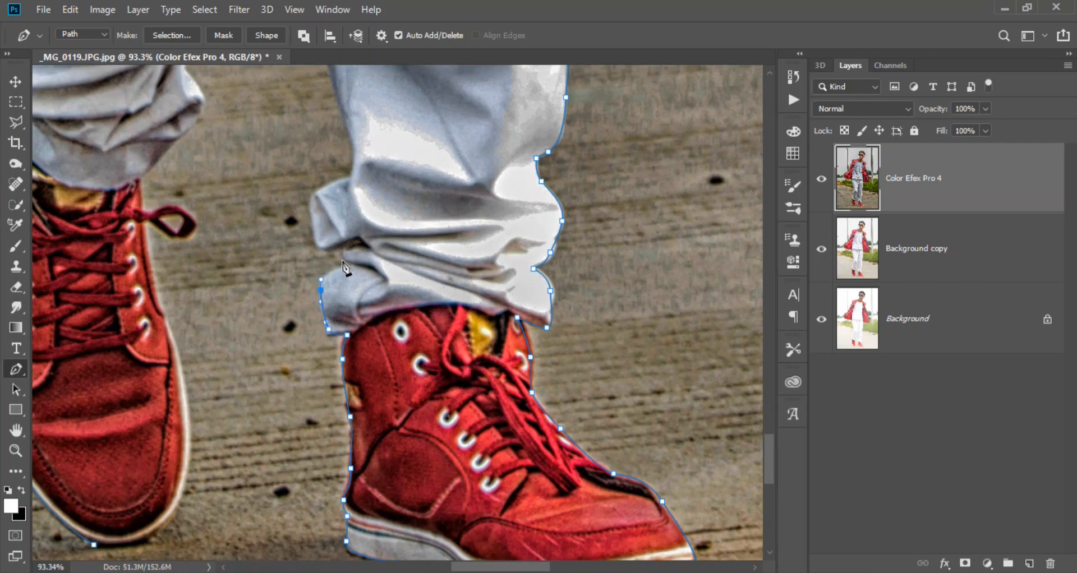
- Trace the path around the inner folds of the image-right trouser cuff
{"action": "left_click_drag", "start_coordinate": [329, 245], "coordinate": [304, 335]}
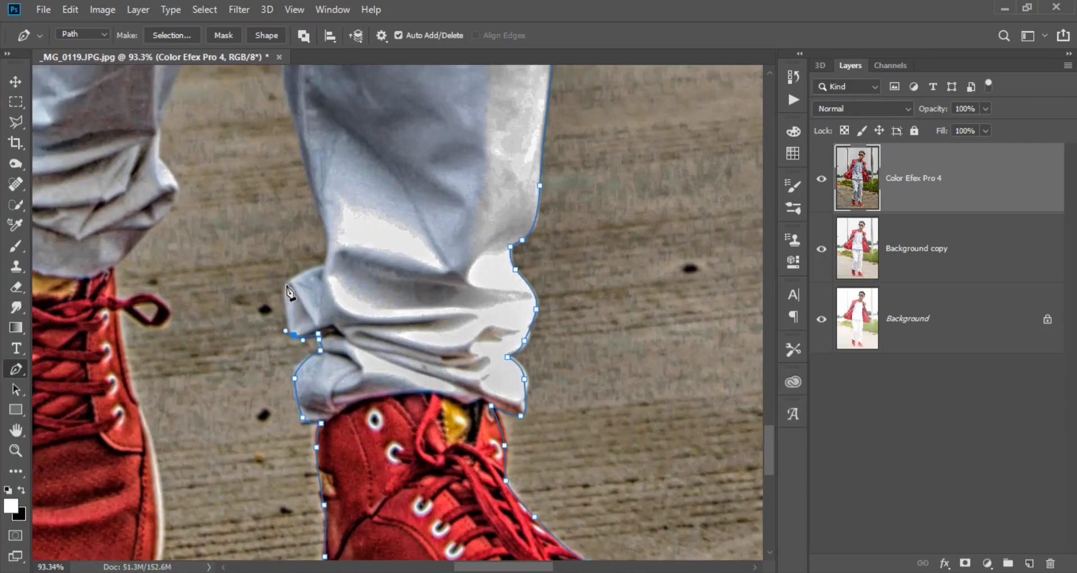
{"action": "left_click", "coordinate": [326, 268]}
{"action": "scroll", "coordinate": [321, 352], "scroll_direction": "up", "scroll_amount": 3}
{"action": "scroll", "coordinate": [311, 318], "scroll_direction": "up", "scroll_amount": 5}
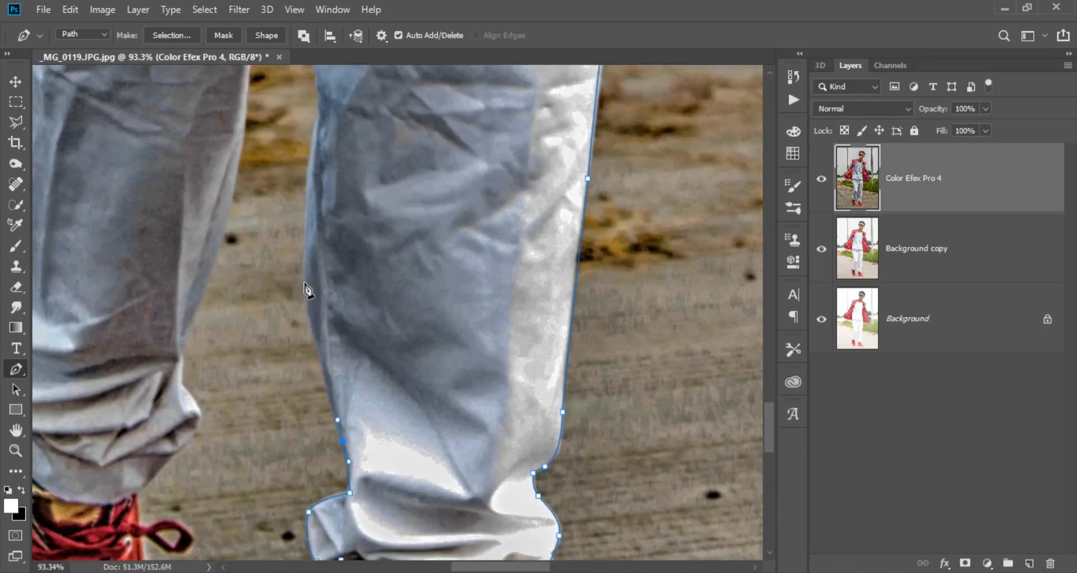
- Continue the path up the inner edge of the image-right trouser leg to where the legs meet
{"action": "left_click", "coordinate": [317, 98]}
{"action": "left_click_drag", "start_coordinate": [317, 98], "coordinate": [370, 152]}
{"action": "scroll", "coordinate": [339, 302], "scroll_direction": "down", "scroll_amount": 4}
{"action": "scroll", "coordinate": [339, 282], "scroll_direction": "up", "scroll_amount": 7}
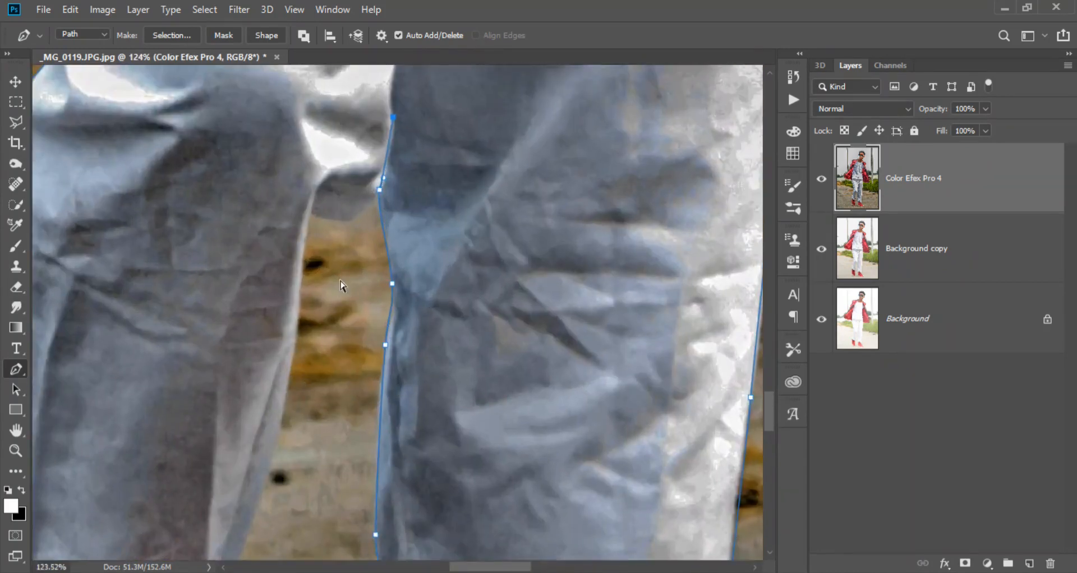
- Continue the path down the inner edge of the image-left trouser leg to the gathered cuff
{"action": "left_click", "coordinate": [308, 209]}
{"action": "left_click_drag", "start_coordinate": [299, 311], "coordinate": [294, 352]}
{"action": "left_click_drag", "start_coordinate": [291, 413], "coordinate": [315, 282]}
{"action": "scroll", "coordinate": [315, 282], "scroll_direction": "down", "scroll_amount": 3}
{"action": "left_click_drag", "start_coordinate": [297, 336], "coordinate": [309, 258]}
{"action": "scroll", "coordinate": [309, 257], "scroll_direction": "up", "scroll_amount": 3}
{"action": "left_click_drag", "start_coordinate": [311, 395], "coordinate": [323, 336]}
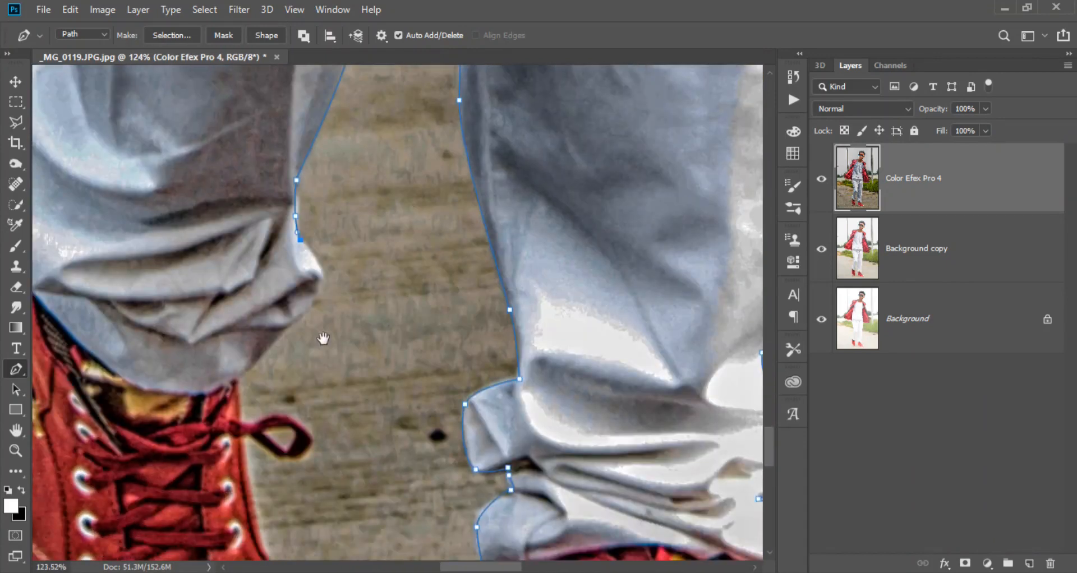
- Trace the path around the image-left trouser cuff to the top of the shoe
{"action": "left_click_drag", "start_coordinate": [315, 294], "coordinate": [333, 272]}
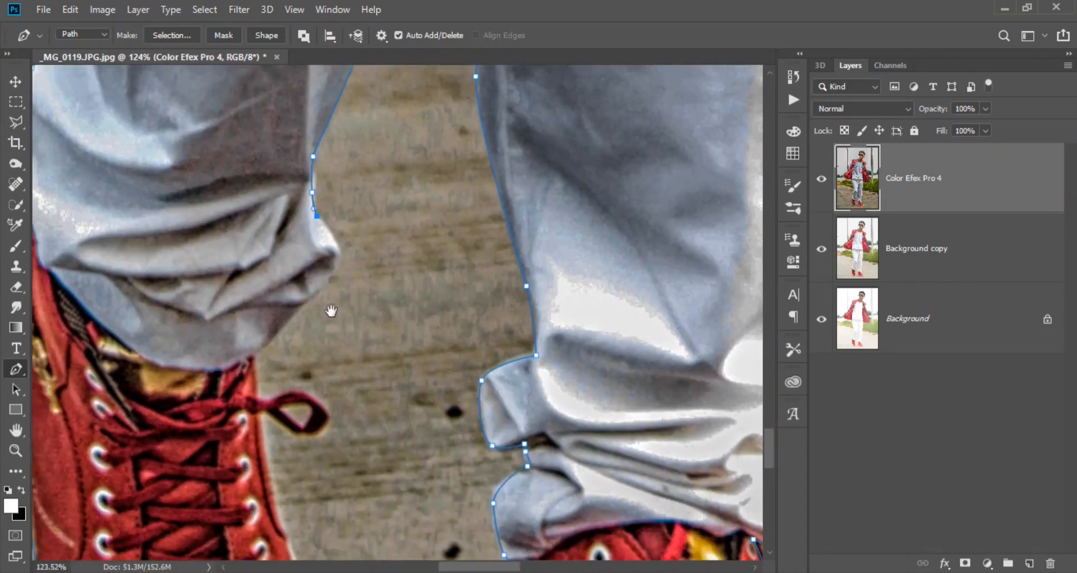
{"action": "left_click_drag", "start_coordinate": [331, 311], "coordinate": [345, 279]}
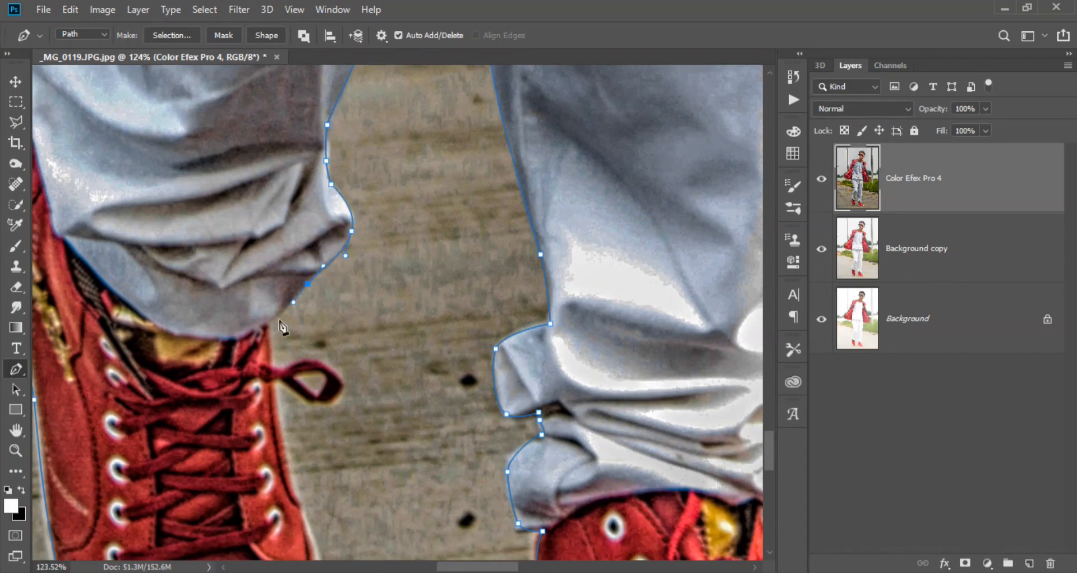
{"action": "left_click", "coordinate": [273, 362]}
{"action": "left_click_drag", "start_coordinate": [273, 365], "coordinate": [316, 249]}
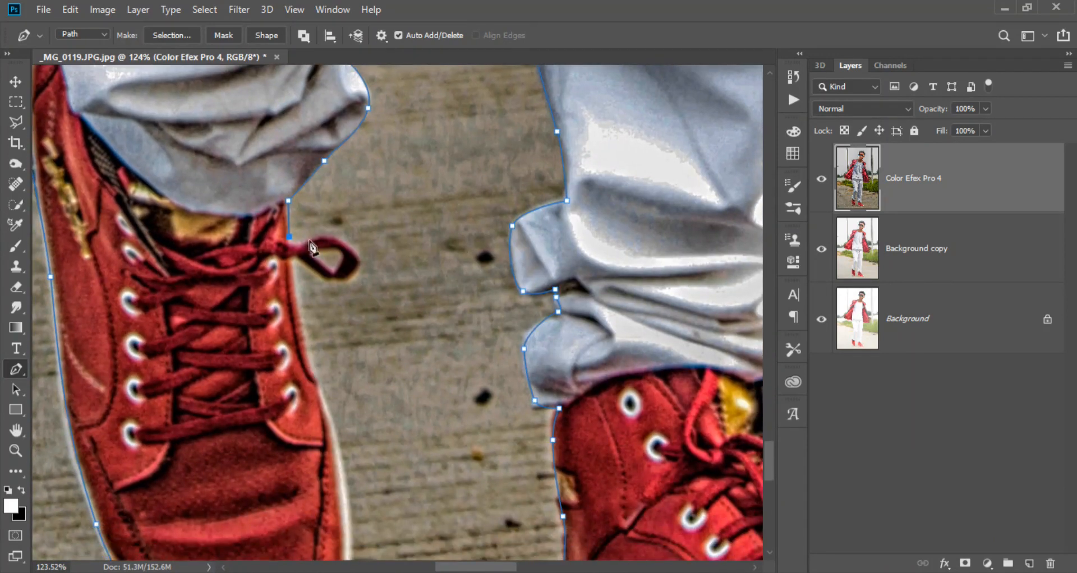
- Trace the path around the lace loop and down the inner side of the image-left shoe, closing it at the toe
{"action": "left_click_drag", "start_coordinate": [362, 285], "coordinate": [355, 258]}
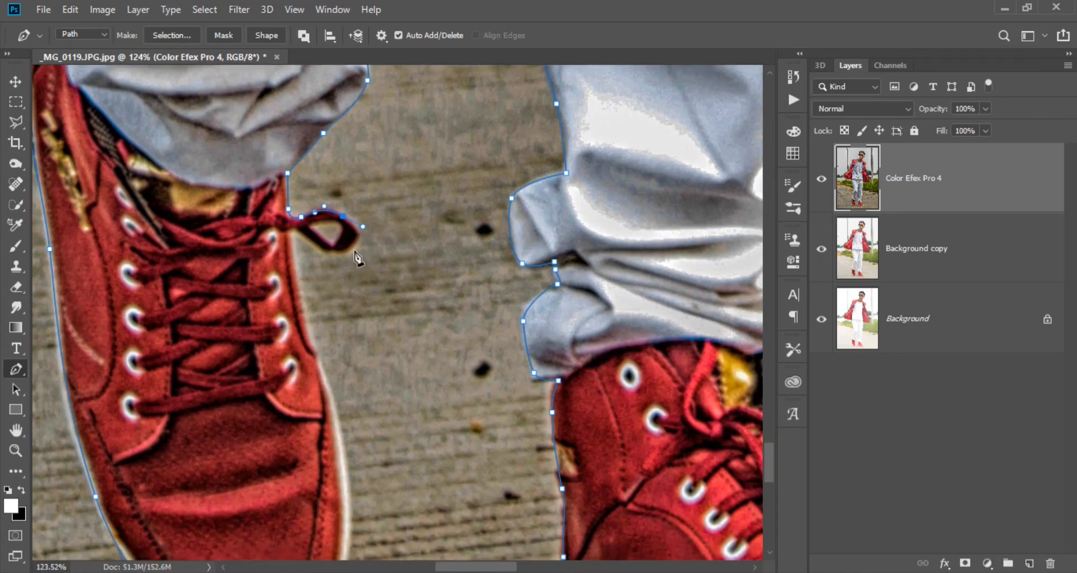
{"action": "left_click_drag", "start_coordinate": [309, 338], "coordinate": [317, 361]}
{"action": "left_click_drag", "start_coordinate": [319, 365], "coordinate": [307, 220]}
{"action": "left_click_drag", "start_coordinate": [339, 349], "coordinate": [376, 293]}
{"action": "left_click_drag", "start_coordinate": [353, 362], "coordinate": [337, 392]}
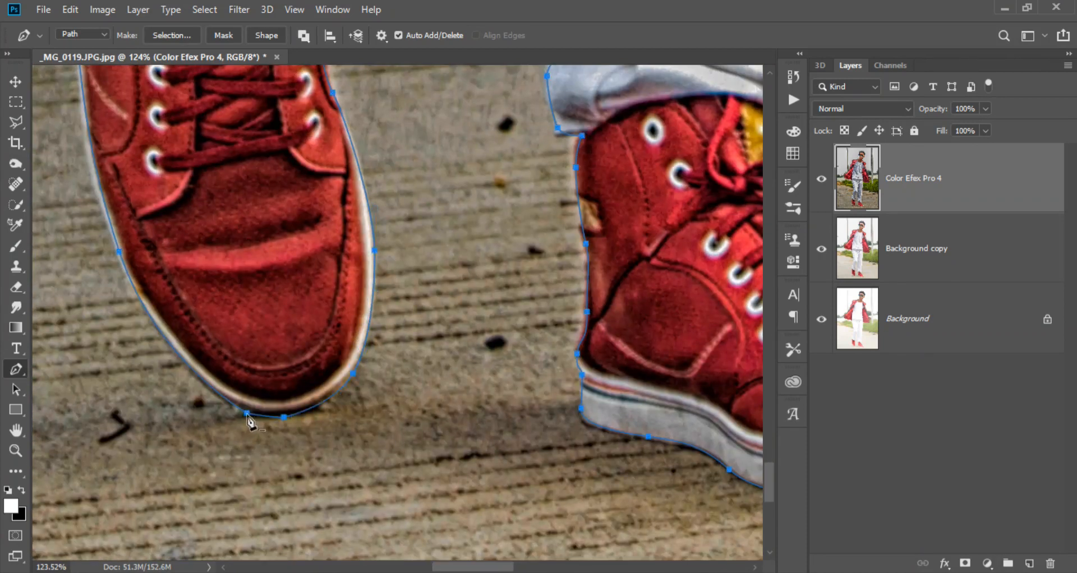
- Convert the closed path around the man into a new anti-aliased selection with a 1-pixel feather radius
{"action": "scroll", "coordinate": [251, 422], "scroll_direction": "down", "scroll_amount": 5}
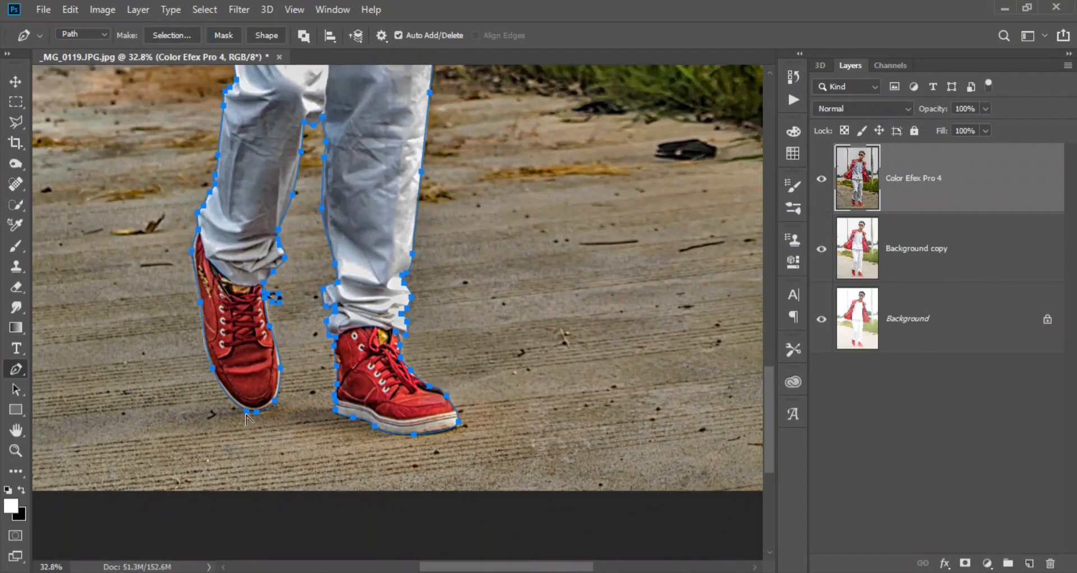
{"action": "scroll", "coordinate": [247, 418], "scroll_direction": "down", "scroll_amount": 3}
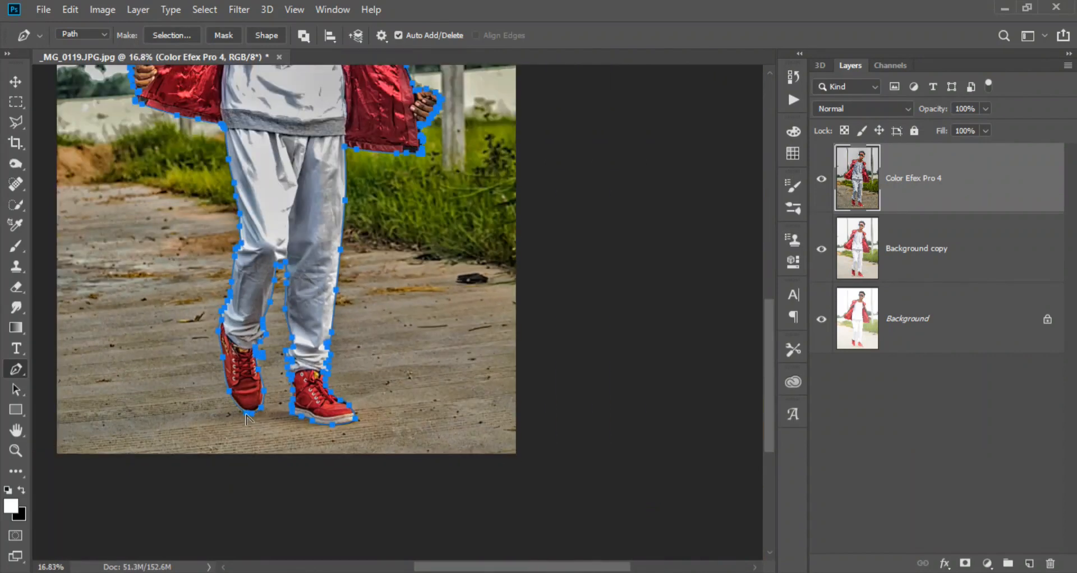
{"action": "scroll", "coordinate": [247, 418], "scroll_direction": "down", "scroll_amount": 2}
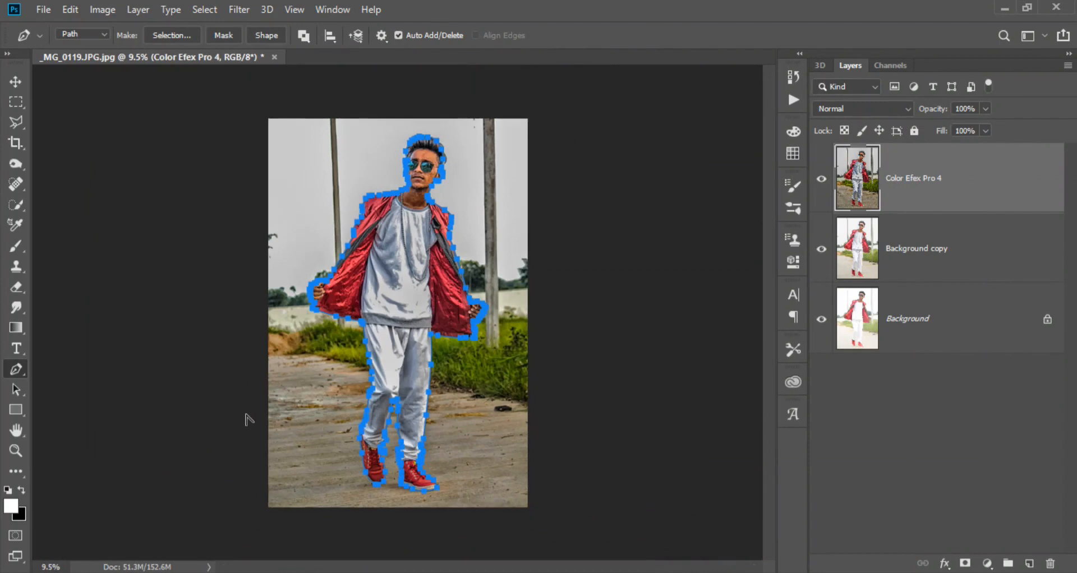
{"action": "scroll", "coordinate": [247, 421], "scroll_direction": "down", "scroll_amount": 1}
{"action": "scroll", "coordinate": [247, 422], "scroll_direction": "down", "scroll_amount": 1}
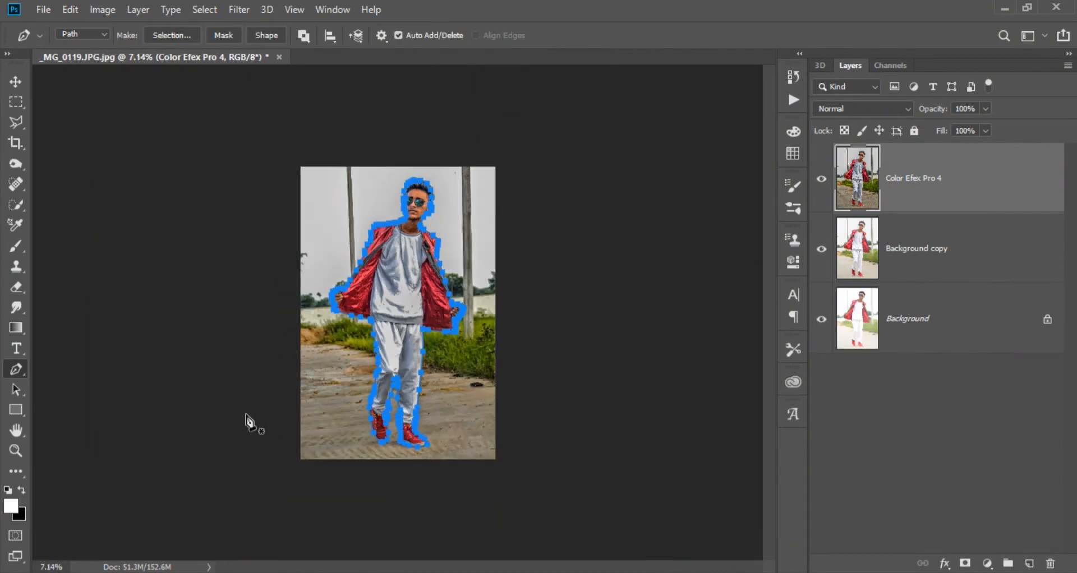
{"action": "scroll", "coordinate": [353, 389], "scroll_direction": "up", "scroll_amount": 2}
{"action": "right_click", "coordinate": [487, 215]}
{"action": "left_click", "coordinate": [505, 284]}
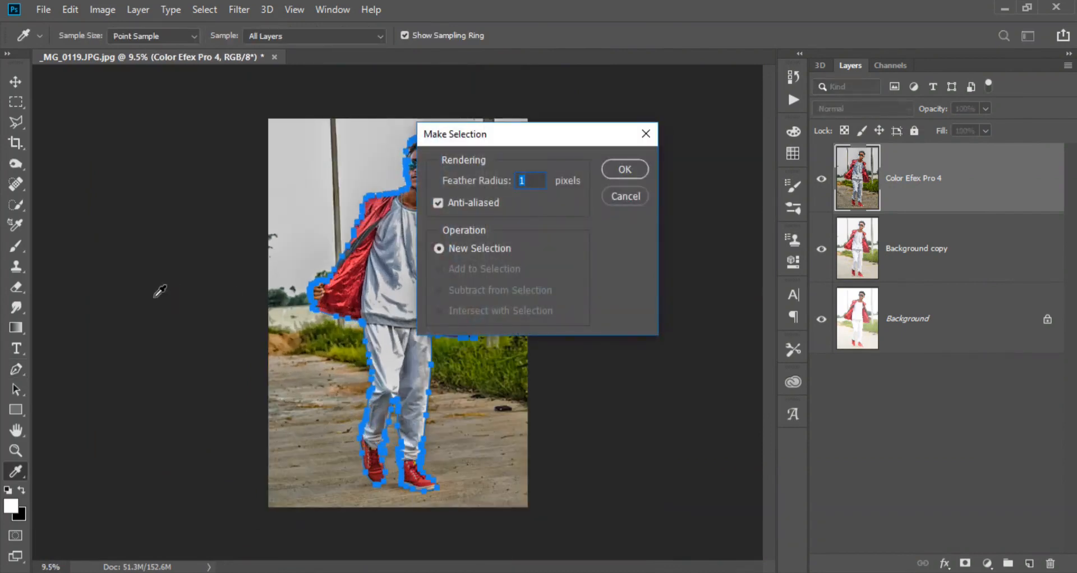
{"action": "left_click", "coordinate": [625, 169]}
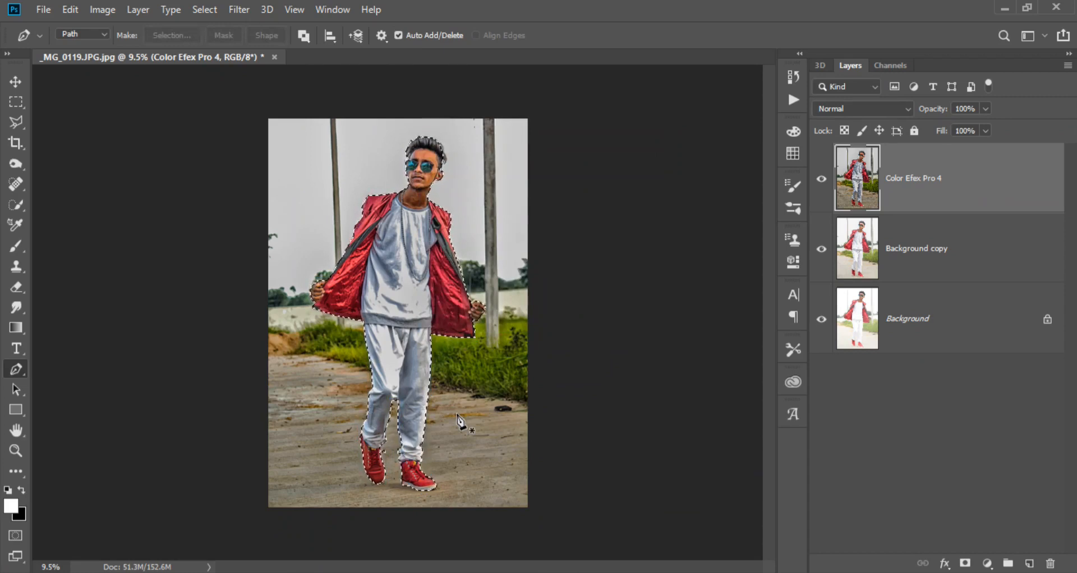
- Create a cut-out copy of the man from the Color Efex Pro 4 layer using a layer mask, leaving the original layer unmasked
{"action": "left_click", "coordinate": [965, 563]}
{"action": "left_click_drag", "start_coordinate": [962, 194], "coordinate": [1029, 563]}
{"action": "right_click", "coordinate": [907, 187]}
{"action": "left_click", "coordinate": [921, 231]}
{"action": "right_click", "coordinate": [907, 237]}
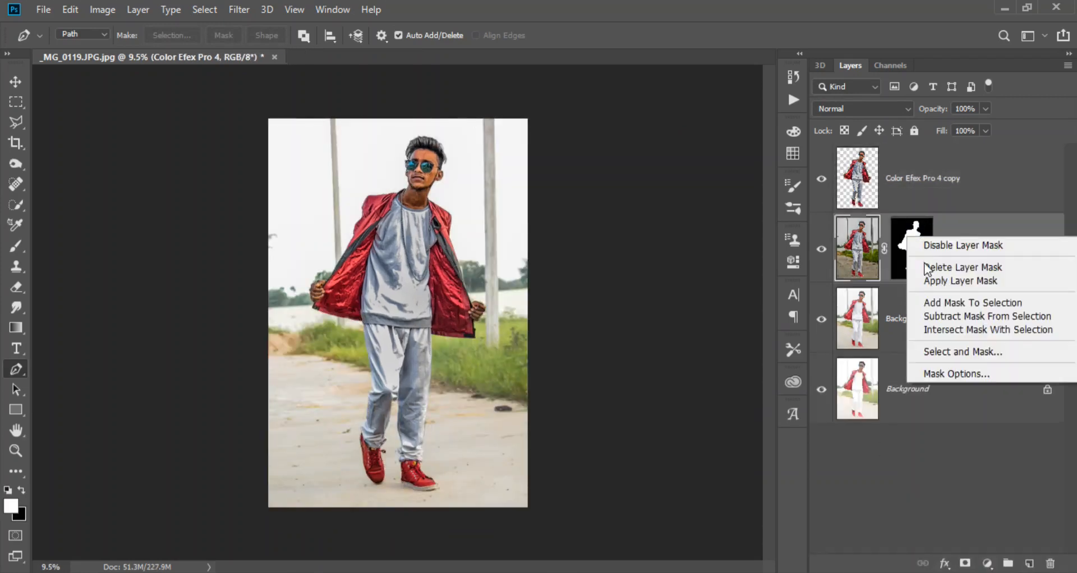
{"action": "left_click", "coordinate": [927, 267]}
- Copy the man from Background copy to a new layer above Color Efex Pro 4, and select the Color Efex Pro 4 layer
{"action": "left_click", "coordinate": [897, 317]}
{"action": "key", "text": "ctrl+j"}
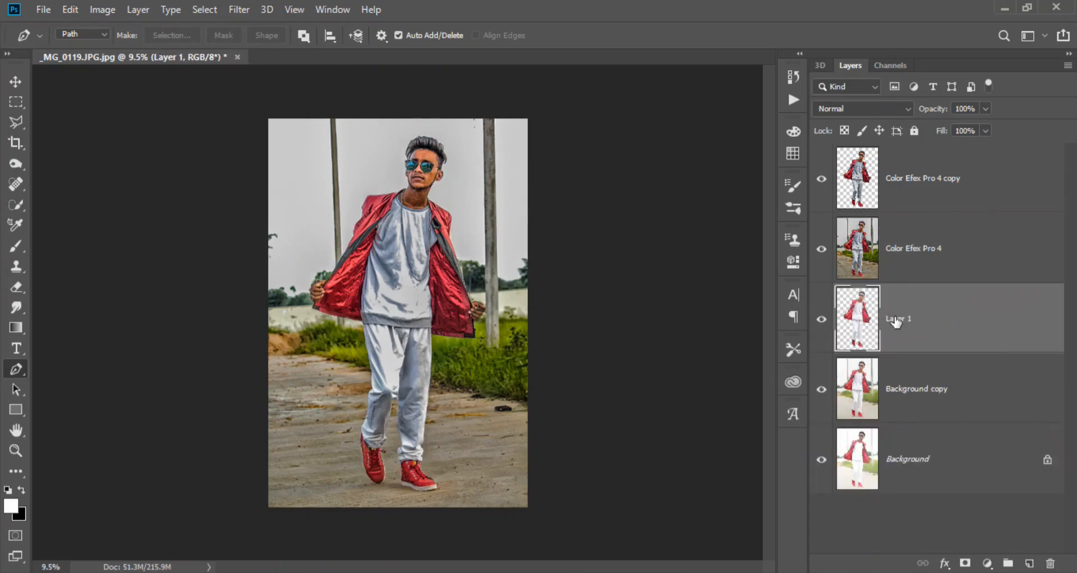
{"action": "left_click_drag", "start_coordinate": [892, 312], "coordinate": [826, 212]}
{"action": "left_click", "coordinate": [892, 320]}
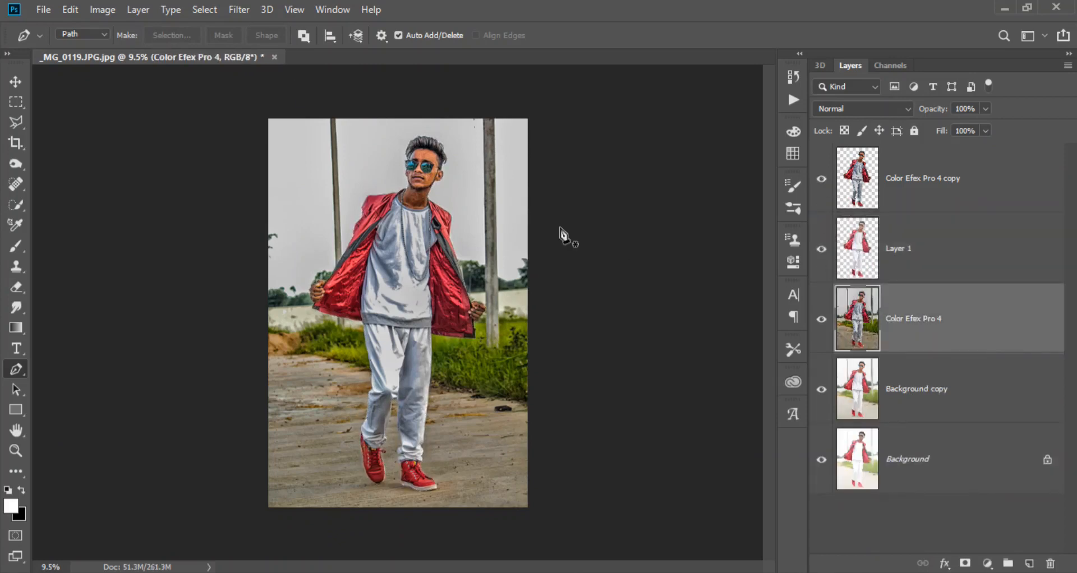
- Try to apply the Foliage and Indian Summer filters of Color Efex Pro 4 to the selected layer
{"action": "left_click", "coordinate": [238, 10]}
{"action": "mouse_move", "coordinate": [280, 347]}
{"action": "left_click", "coordinate": [589, 425]}
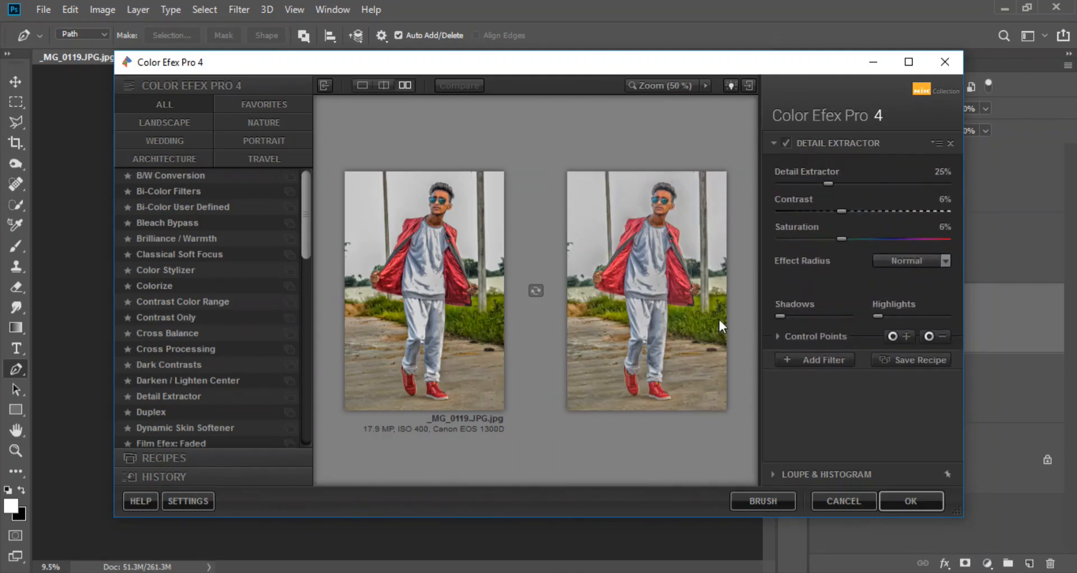
{"action": "scroll", "coordinate": [213, 394], "scroll_direction": "down", "scroll_amount": 3}
{"action": "left_click", "coordinate": [214, 424]}
{"action": "left_click", "coordinate": [823, 259]}
{"action": "scroll", "coordinate": [224, 407], "scroll_direction": "down", "scroll_amount": 3}
{"action": "left_click", "coordinate": [213, 404]}
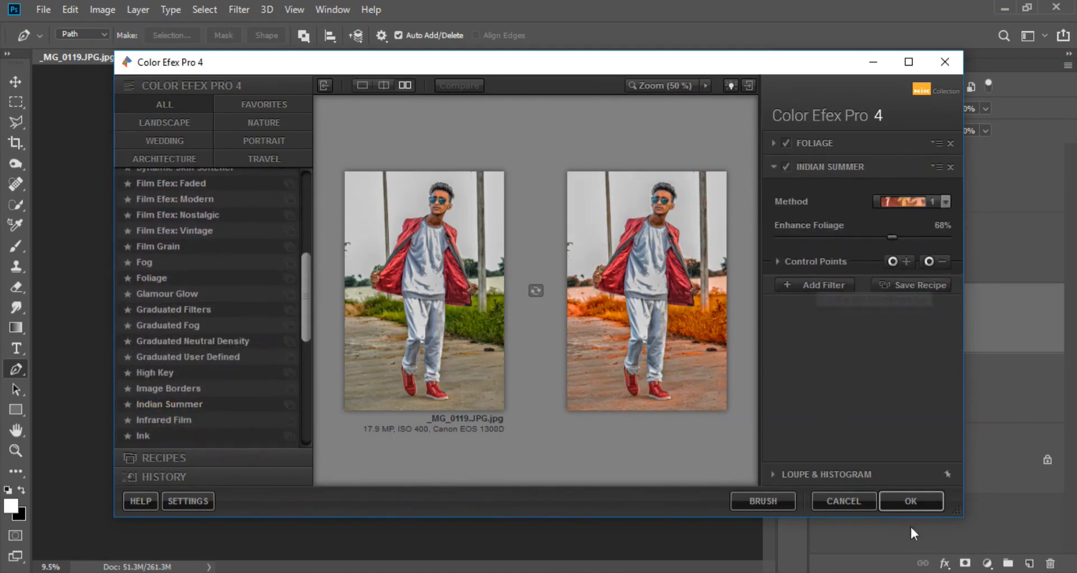
{"action": "left_click", "coordinate": [909, 501]}
- Apply Camera Raw HSL saturation adjustments with Yellows at -100 and Greens at +99
{"action": "left_click", "coordinate": [240, 7]}
{"action": "left_click", "coordinate": [264, 103]}
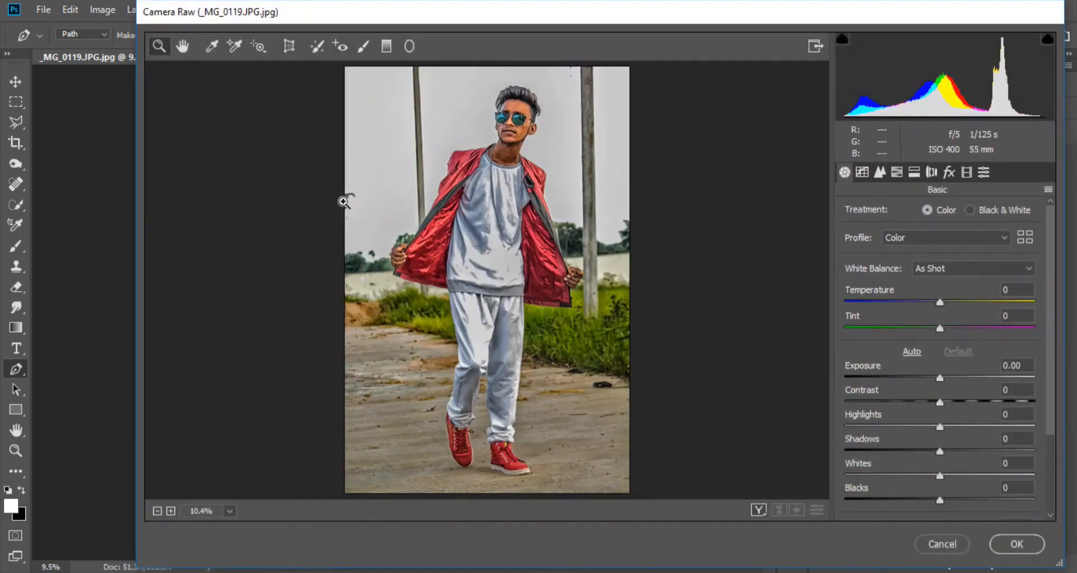
{"action": "left_click", "coordinate": [896, 172]}
{"action": "left_click", "coordinate": [891, 210]}
{"action": "left_click_drag", "start_coordinate": [940, 308], "coordinate": [680, 330]}
{"action": "left_click_drag", "start_coordinate": [933, 329], "coordinate": [1057, 332]}
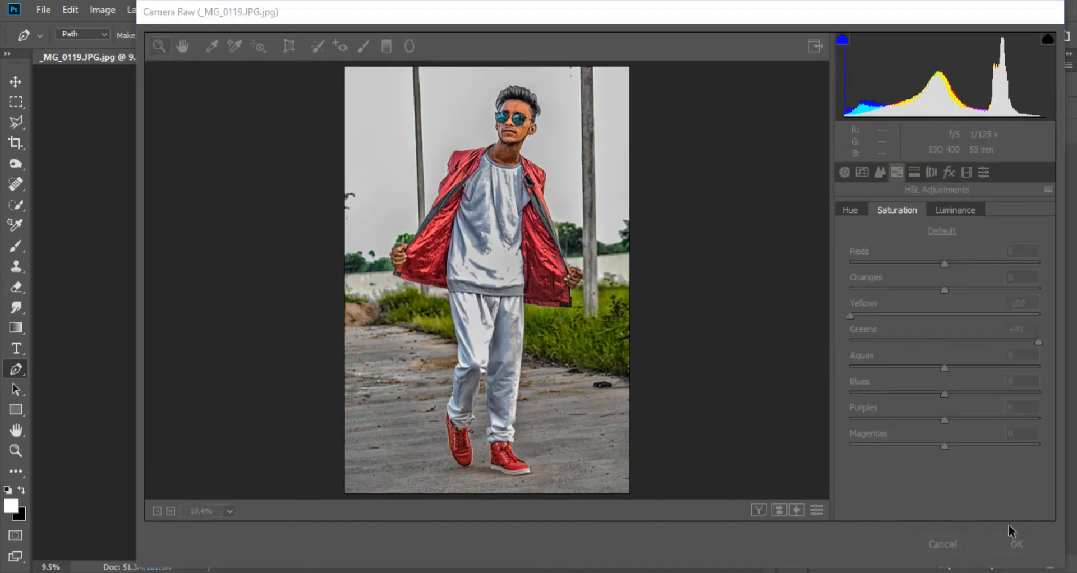
{"action": "left_click", "coordinate": [1016, 544]}
- Open Color Efex Pro 4 on the adjusted layer and stack the Indian Summer and Vignette: Lens filters
{"action": "left_click", "coordinate": [239, 9]}
{"action": "mouse_move", "coordinate": [336, 346]}
{"action": "left_click", "coordinate": [507, 360]}
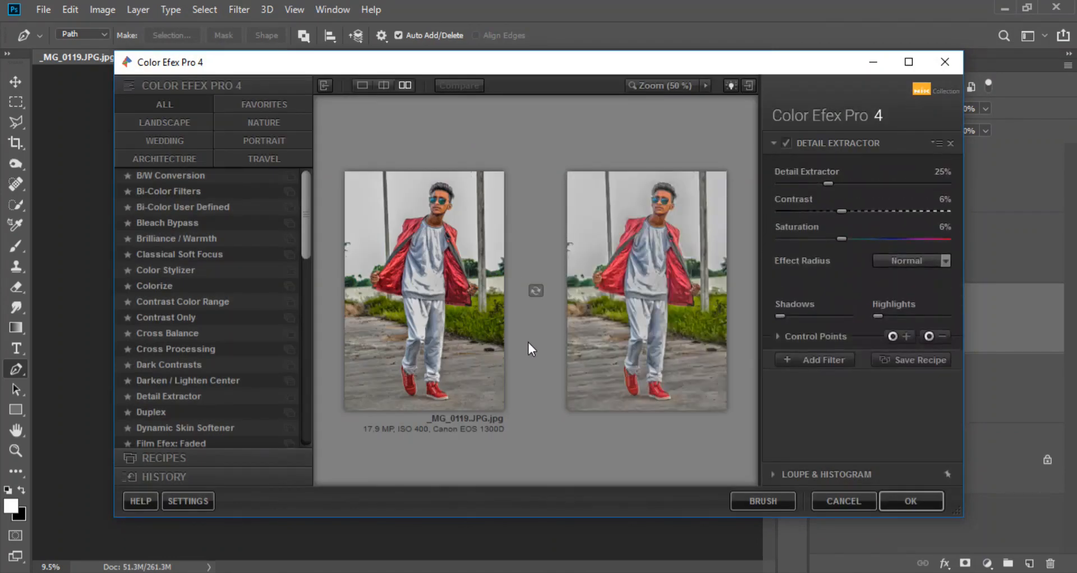
{"action": "scroll", "coordinate": [212, 405], "scroll_direction": "down", "scroll_amount": 6}
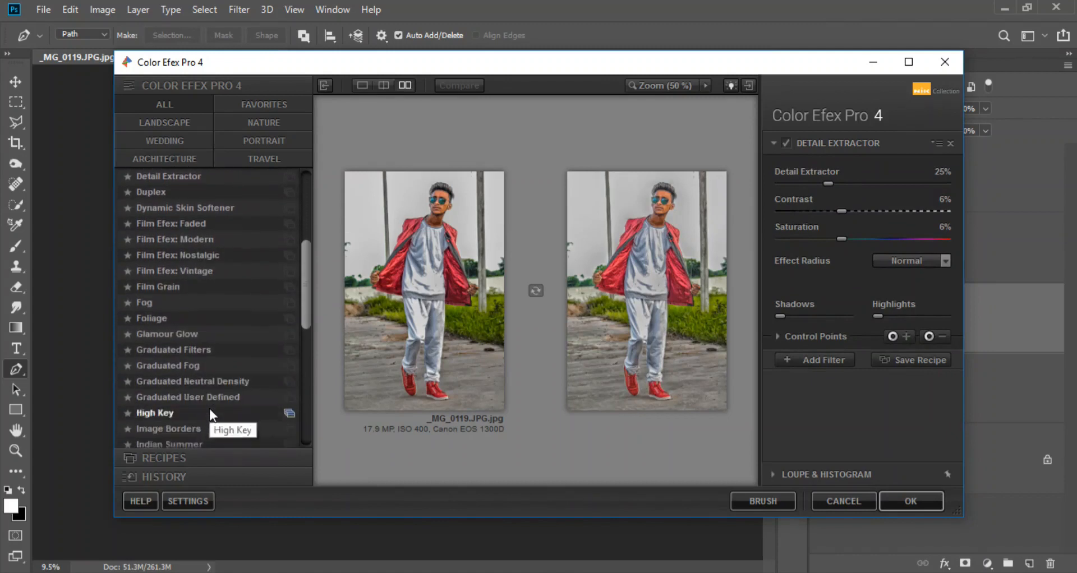
{"action": "left_click", "coordinate": [217, 381]}
{"action": "left_click", "coordinate": [845, 260]}
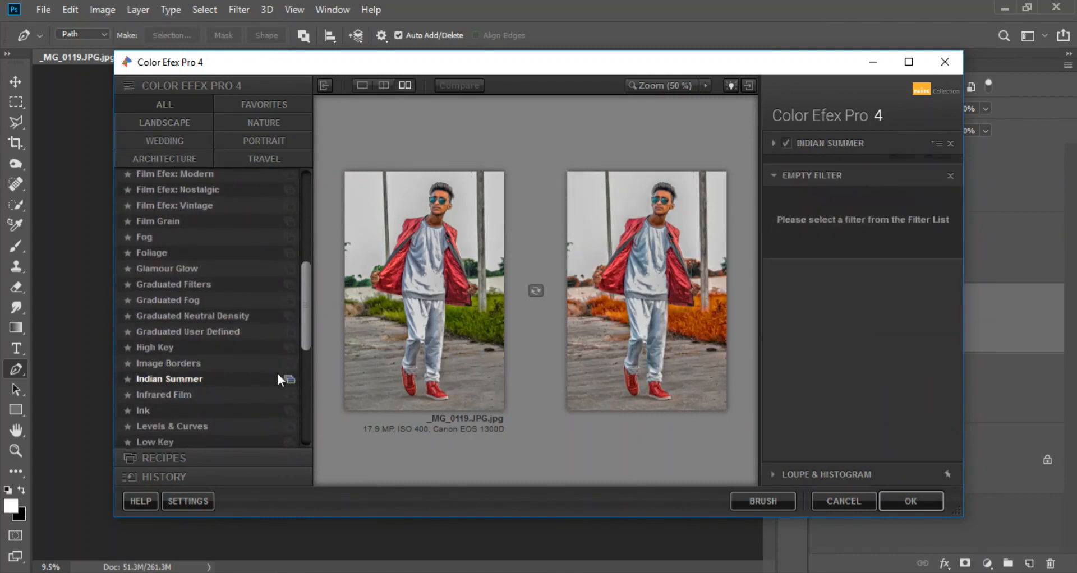
{"action": "scroll", "coordinate": [208, 404], "scroll_direction": "down", "scroll_amount": 10}
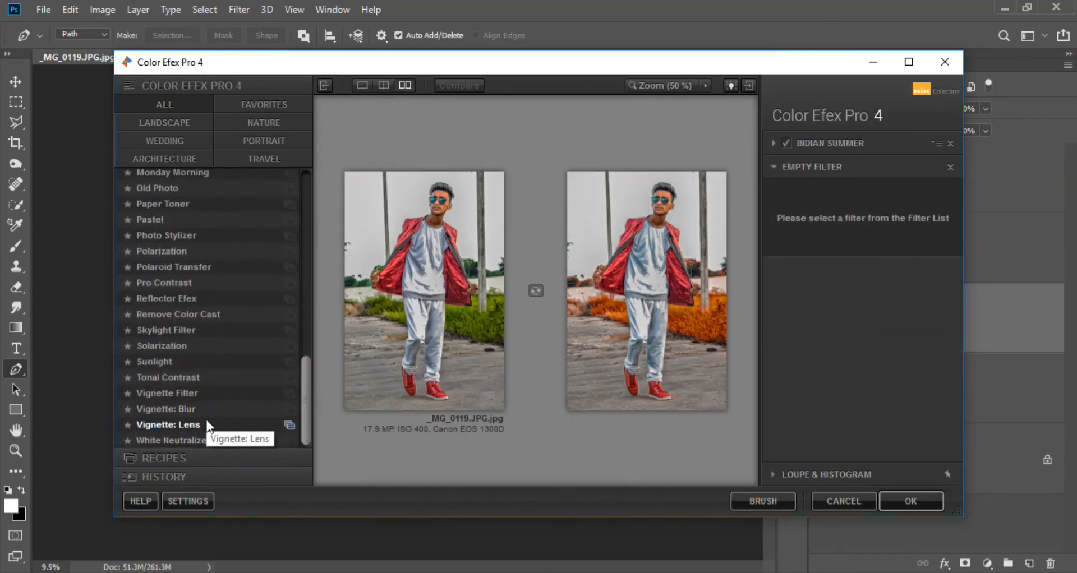
{"action": "left_click", "coordinate": [197, 425]}
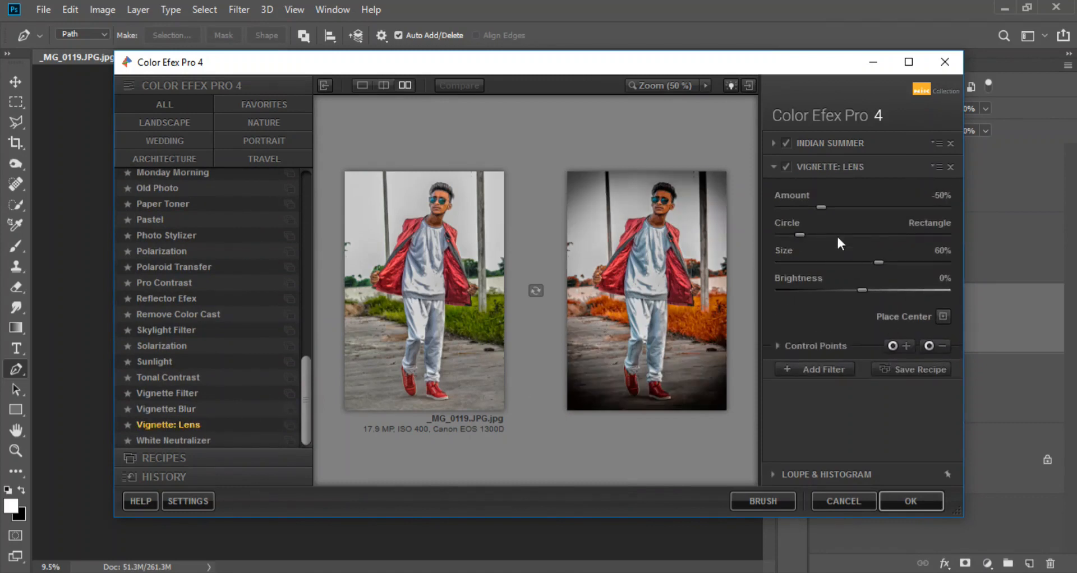
- Set Vignette: Lens to Amount -26% and Size 92%, midway between circle and rectangle, and apply the Color Efex Pro 4 filters
{"action": "left_click_drag", "start_coordinate": [878, 262], "coordinate": [916, 263]}
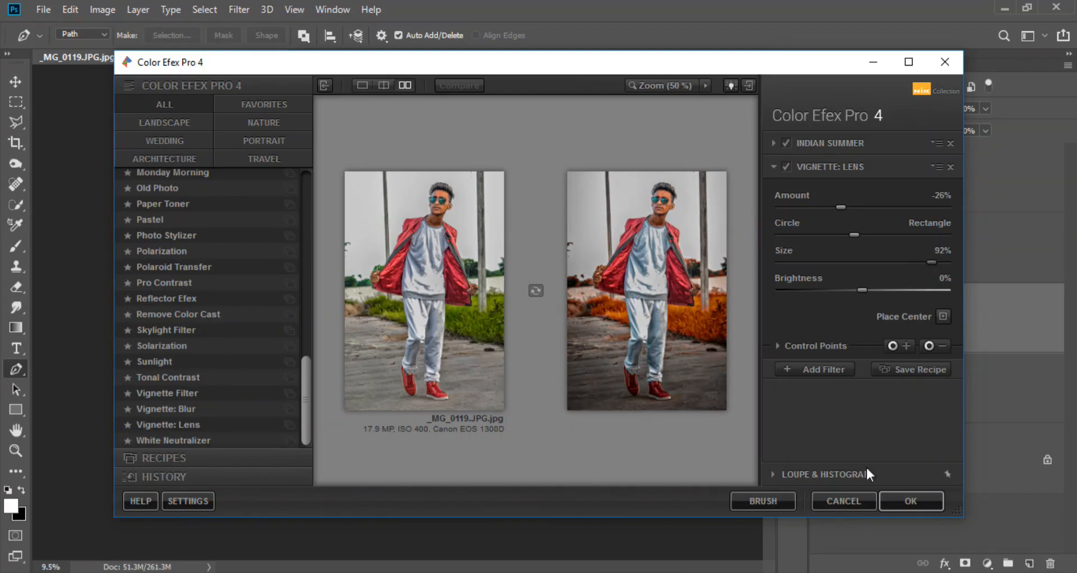
{"action": "left_click", "coordinate": [910, 500]}
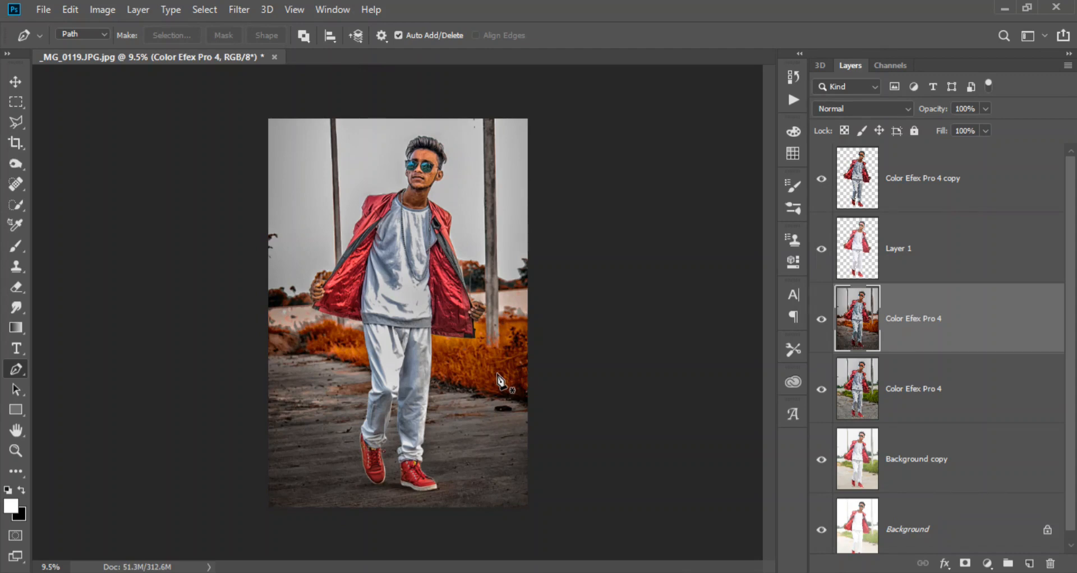
{"action": "left_click", "coordinate": [821, 320]}
{"action": "left_click", "coordinate": [820, 322]}
- Duplicate the autumn-toned Color Efex Pro 4 layer and blur its background outside the man's outline with a Blur Gallery filter
{"action": "left_click", "coordinate": [851, 259], "text": "ctrl"}
{"action": "left_click_drag", "start_coordinate": [948, 330], "coordinate": [1025, 558]}
{"action": "left_click", "coordinate": [239, 10]}
{"action": "mouse_move", "coordinate": [264, 206]}
{"action": "left_click", "coordinate": [469, 234]}
{"action": "left_click_drag", "start_coordinate": [469, 313], "coordinate": [463, 493]}
{"action": "mouse_move", "coordinate": [960, 162]}
{"action": "left_mouse_down"}
{"action": "mouse_move", "coordinate": [1000, 162]}
{"action": "mouse_move", "coordinate": [988, 162]}
{"action": "mouse_move", "coordinate": [1008, 191]}
{"action": "mouse_move", "coordinate": [979, 168]}
{"action": "left_mouse_up"}
{"action": "left_click", "coordinate": [930, 201]}
{"action": "left_click", "coordinate": [929, 200]}
{"action": "left_click_drag", "start_coordinate": [505, 375], "coordinate": [477, 341]}
{"action": "left_click", "coordinate": [526, 35]}
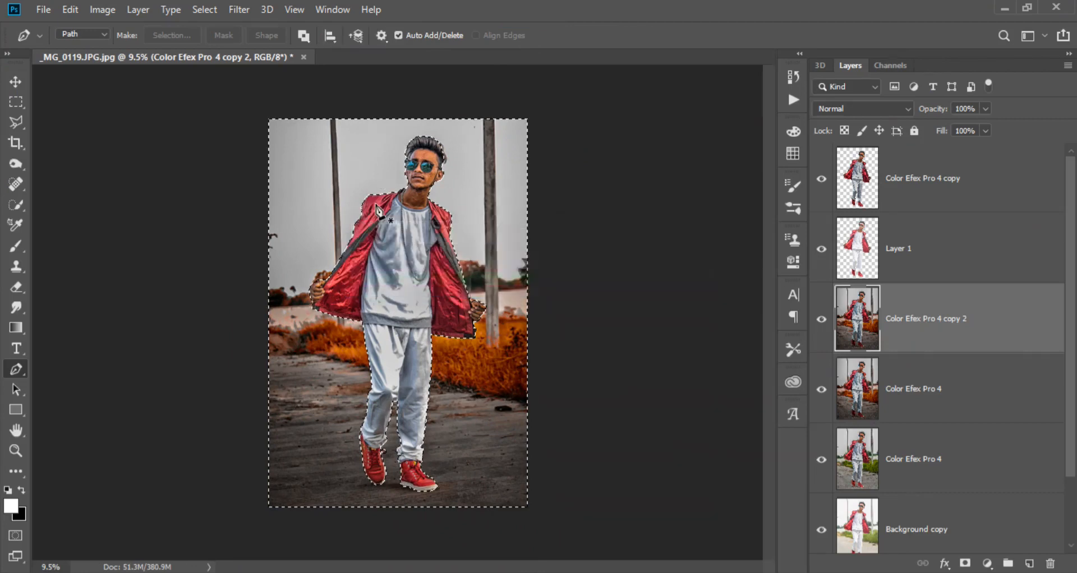
{"action": "key", "text": "ctrl+d"}
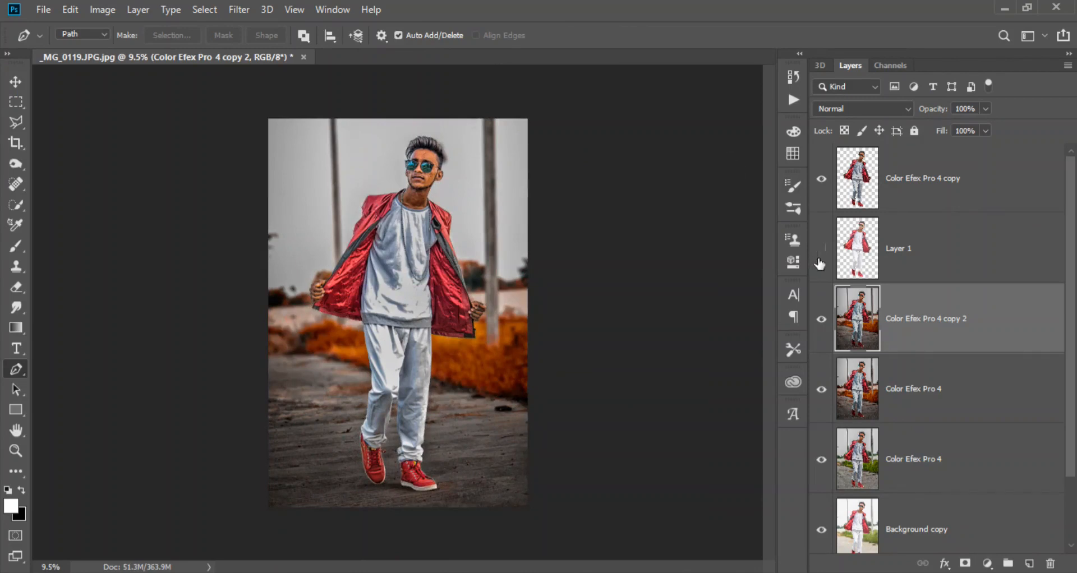
- Clone out the dark halo beside the man's hair on Color Efex Pro 4 copy 2 while the two cut-out layers are hidden
{"action": "left_click", "coordinate": [821, 179]}
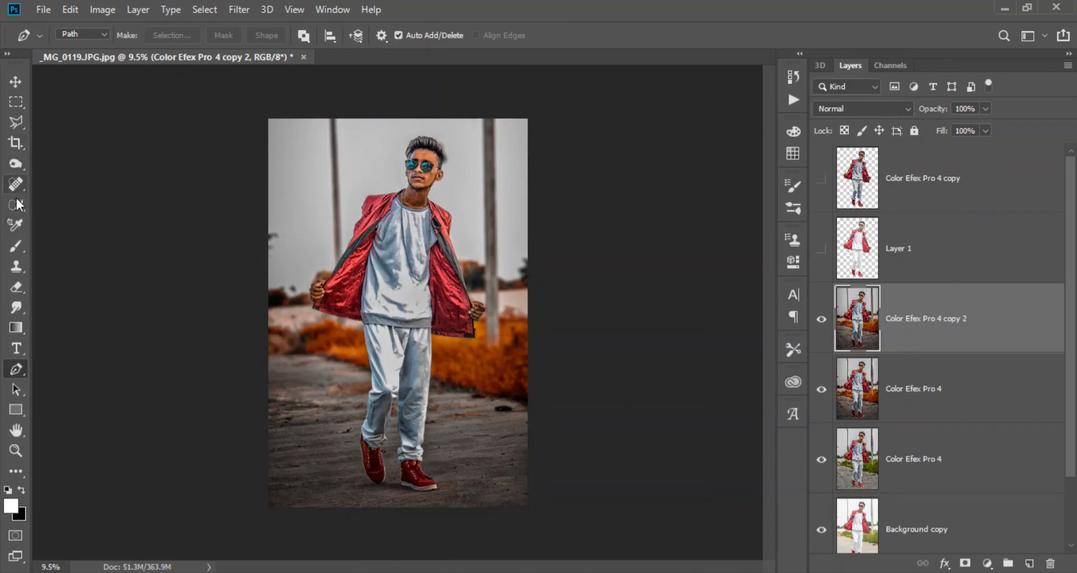
{"action": "left_click", "coordinate": [17, 266]}
{"action": "scroll", "coordinate": [449, 168], "scroll_direction": "up", "scroll_amount": 5}
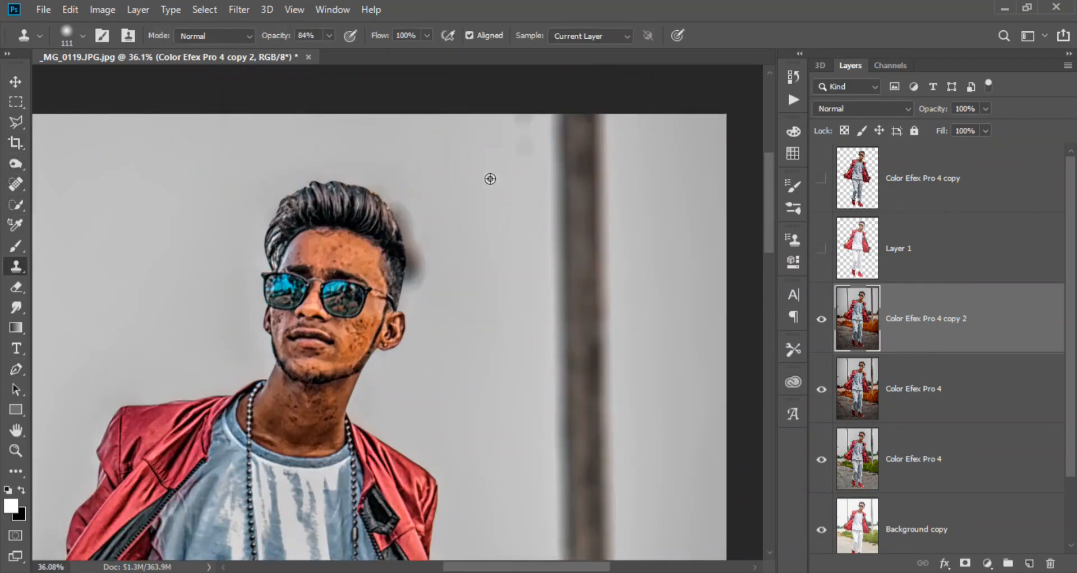
{"action": "right_click", "coordinate": [424, 282], "text": "alt"}
{"action": "left_click", "coordinate": [448, 308], "text": "alt"}
{"action": "mouse_move", "coordinate": [416, 279]}
{"action": "left_mouse_down"}
{"action": "mouse_move", "coordinate": [415, 225]}
{"action": "mouse_move", "coordinate": [421, 282]}
{"action": "mouse_move", "coordinate": [395, 199]}
{"action": "mouse_move", "coordinate": [430, 330]}
{"action": "left_mouse_up"}
{"action": "scroll", "coordinate": [424, 323], "scroll_direction": "down", "scroll_amount": 6}
{"action": "left_click_drag", "start_coordinate": [821, 248], "coordinate": [821, 178]}
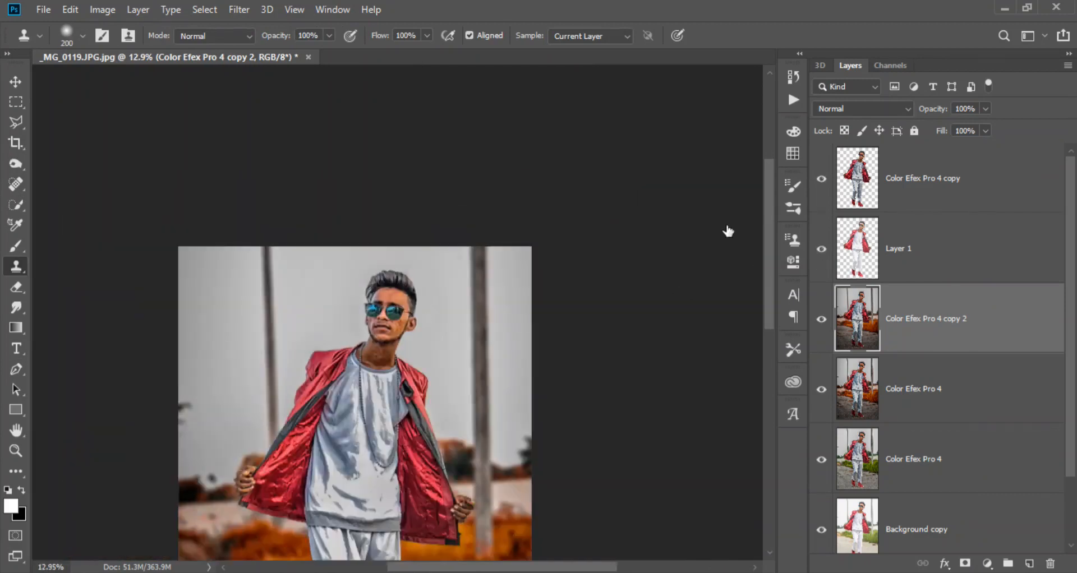
- Save the document as the Photoshop file _MG_0119.JPG.psd
{"action": "scroll", "coordinate": [417, 266], "scroll_direction": "down", "scroll_amount": 3}
{"action": "scroll", "coordinate": [417, 266], "scroll_direction": "up", "scroll_amount": 1}
{"action": "key", "text": "ctrl+shift+s"}
{"action": "key", "text": "Return"}
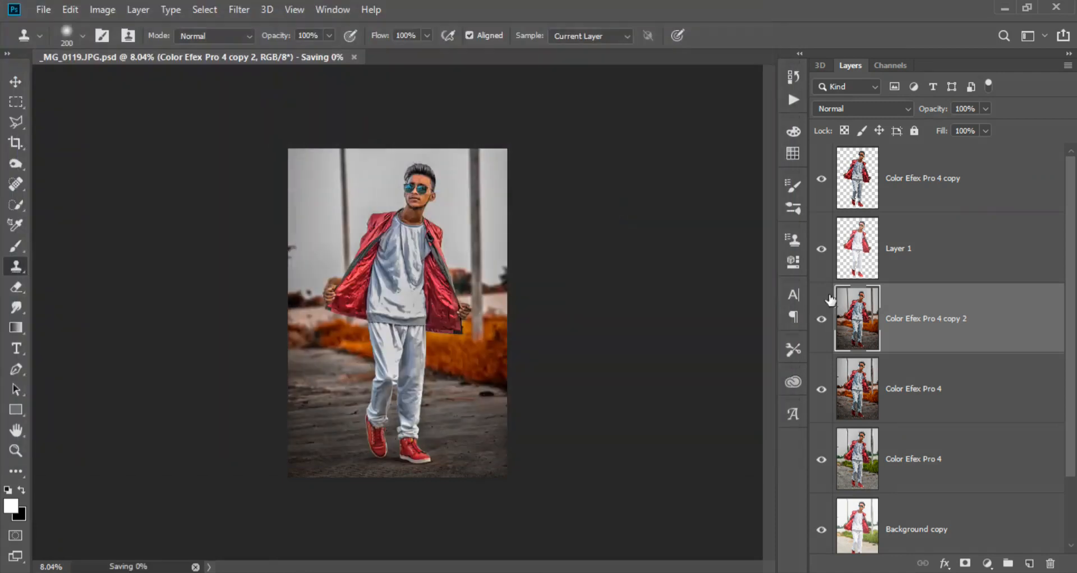
- Add a layer mask to Color Efex Pro 4 copy and ready a soft black 63 px brush with 0% hardness at the face
{"action": "left_click", "coordinate": [862, 197]}
{"action": "left_click", "coordinate": [965, 563]}
{"action": "left_click", "coordinate": [16, 451]}
{"action": "left_click_drag", "start_coordinate": [412, 185], "coordinate": [499, 187]}
{"action": "left_click", "coordinate": [16, 246]}
{"action": "scroll", "coordinate": [449, 297], "scroll_direction": "up", "scroll_amount": 5}
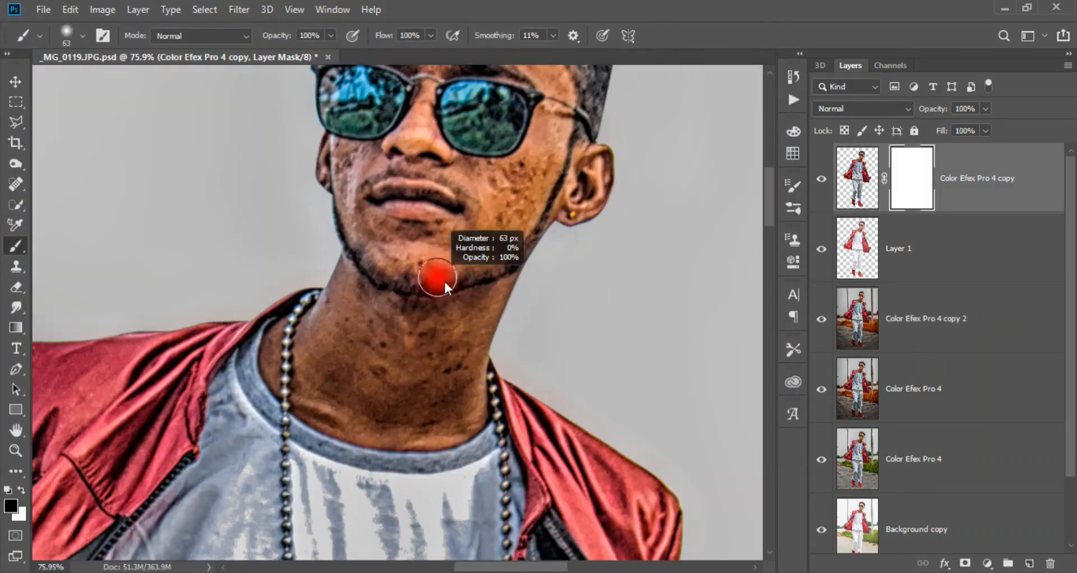
- Paint black on the mask over the man's neck, using a 21 px brush along the necklace and collar
{"action": "mouse_move", "coordinate": [439, 357]}
{"action": "left_mouse_down"}
{"action": "mouse_move", "coordinate": [444, 385]}
{"action": "mouse_move", "coordinate": [468, 377]}
{"action": "mouse_move", "coordinate": [461, 419]}
{"action": "mouse_move", "coordinate": [369, 402]}
{"action": "mouse_move", "coordinate": [388, 400]}
{"action": "mouse_move", "coordinate": [332, 416]}
{"action": "mouse_move", "coordinate": [312, 380]}
{"action": "mouse_move", "coordinate": [320, 330]}
{"action": "mouse_move", "coordinate": [340, 334]}
{"action": "mouse_move", "coordinate": [327, 261]}
{"action": "mouse_move", "coordinate": [272, 384]}
{"action": "mouse_move", "coordinate": [283, 338]}
{"action": "mouse_move", "coordinate": [273, 386]}
{"action": "mouse_move", "coordinate": [271, 358]}
{"action": "left_mouse_up"}
{"action": "scroll", "coordinate": [277, 370], "scroll_direction": "up", "scroll_amount": 3}
{"action": "scroll", "coordinate": [275, 381], "scroll_direction": "up", "scroll_amount": 4}
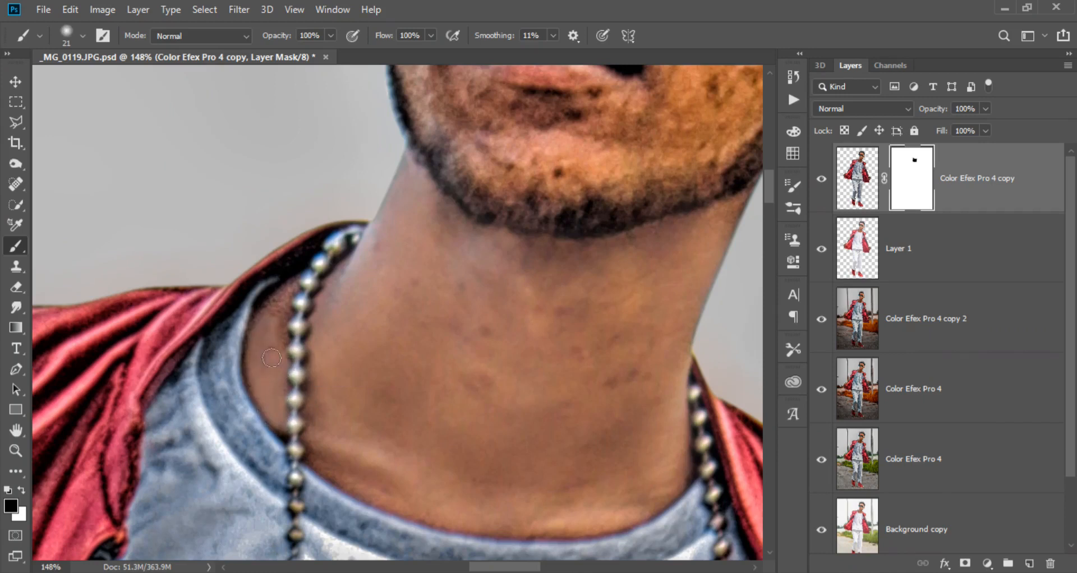
{"action": "mouse_move", "coordinate": [313, 415]}
{"action": "left_mouse_down"}
{"action": "mouse_move", "coordinate": [354, 457]}
{"action": "mouse_move", "coordinate": [556, 497]}
{"action": "mouse_move", "coordinate": [620, 492]}
{"action": "left_mouse_up"}
{"action": "mouse_move", "coordinate": [605, 451]}
{"action": "left_mouse_down"}
{"action": "mouse_move", "coordinate": [565, 466]}
{"action": "mouse_move", "coordinate": [543, 461]}
{"action": "left_mouse_up"}
{"action": "left_click_drag", "start_coordinate": [582, 315], "coordinate": [600, 325]}
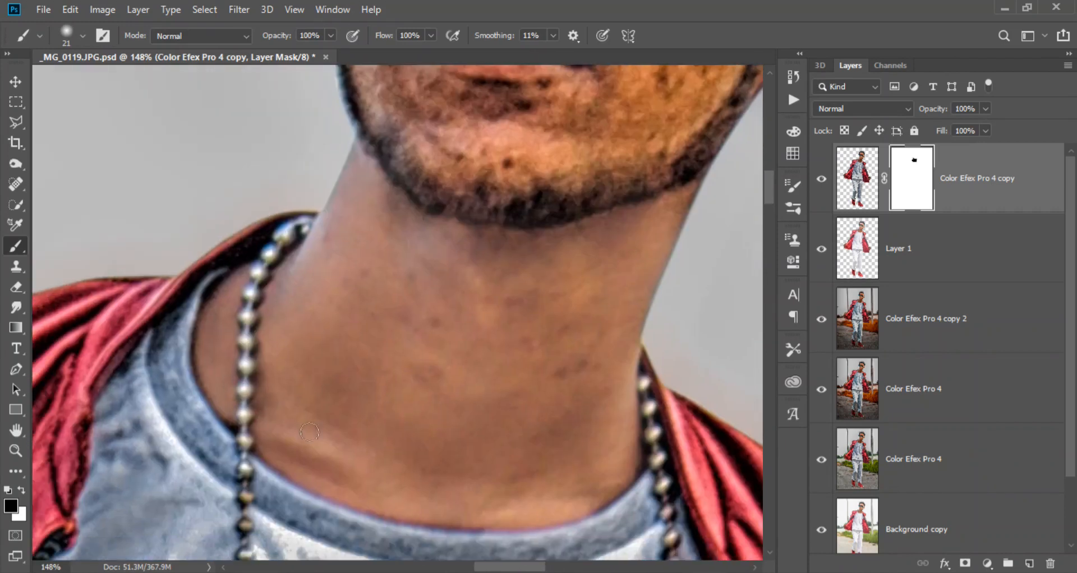
{"action": "left_click_drag", "start_coordinate": [305, 337], "coordinate": [286, 404]}
{"action": "left_click_drag", "start_coordinate": [341, 315], "coordinate": [293, 411]}
{"action": "scroll", "coordinate": [308, 387], "scroll_direction": "down", "scroll_amount": 6}
- Mask out the harsh effect on the man's cheeks, lips, nose, ear and forehead with an 86 px black brush
{"action": "mouse_move", "coordinate": [356, 247]}
{"action": "left_mouse_down"}
{"action": "mouse_move", "coordinate": [308, 389]}
{"action": "mouse_move", "coordinate": [314, 405]}
{"action": "left_mouse_up"}
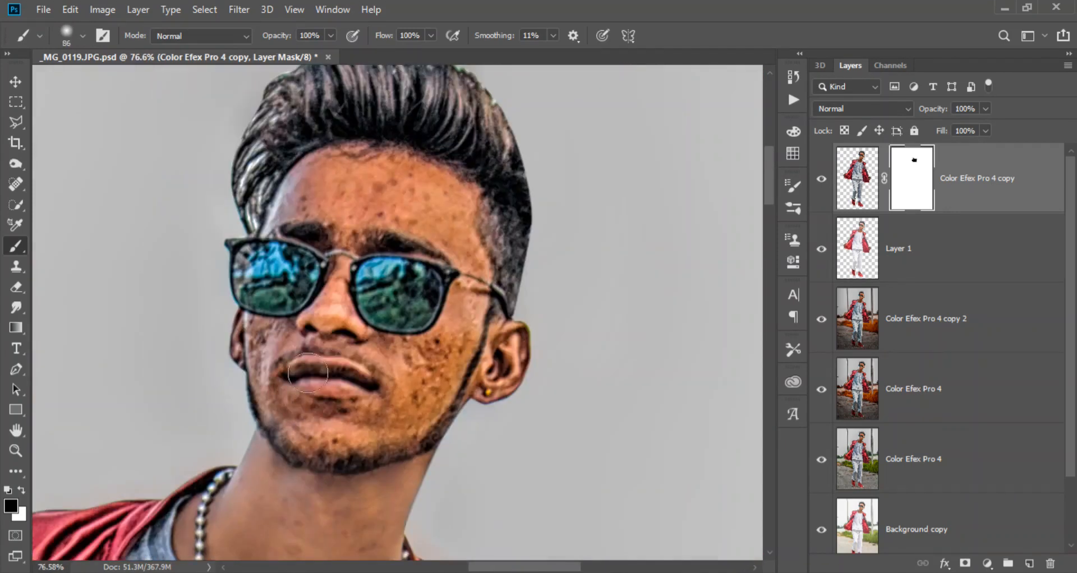
{"action": "mouse_move", "coordinate": [244, 339]}
{"action": "left_mouse_down"}
{"action": "mouse_move", "coordinate": [271, 343]}
{"action": "mouse_move", "coordinate": [265, 354]}
{"action": "mouse_move", "coordinate": [295, 415]}
{"action": "mouse_move", "coordinate": [347, 447]}
{"action": "mouse_move", "coordinate": [329, 440]}
{"action": "mouse_move", "coordinate": [330, 451]}
{"action": "mouse_move", "coordinate": [439, 400]}
{"action": "mouse_move", "coordinate": [500, 405]}
{"action": "mouse_move", "coordinate": [508, 332]}
{"action": "mouse_move", "coordinate": [524, 358]}
{"action": "mouse_move", "coordinate": [446, 369]}
{"action": "mouse_move", "coordinate": [453, 423]}
{"action": "left_mouse_up"}
{"action": "mouse_move", "coordinate": [477, 392]}
{"action": "left_mouse_down"}
{"action": "mouse_move", "coordinate": [410, 449]}
{"action": "mouse_move", "coordinate": [316, 455]}
{"action": "mouse_move", "coordinate": [419, 414]}
{"action": "mouse_move", "coordinate": [334, 394]}
{"action": "mouse_move", "coordinate": [348, 327]}
{"action": "mouse_move", "coordinate": [337, 381]}
{"action": "left_mouse_up"}
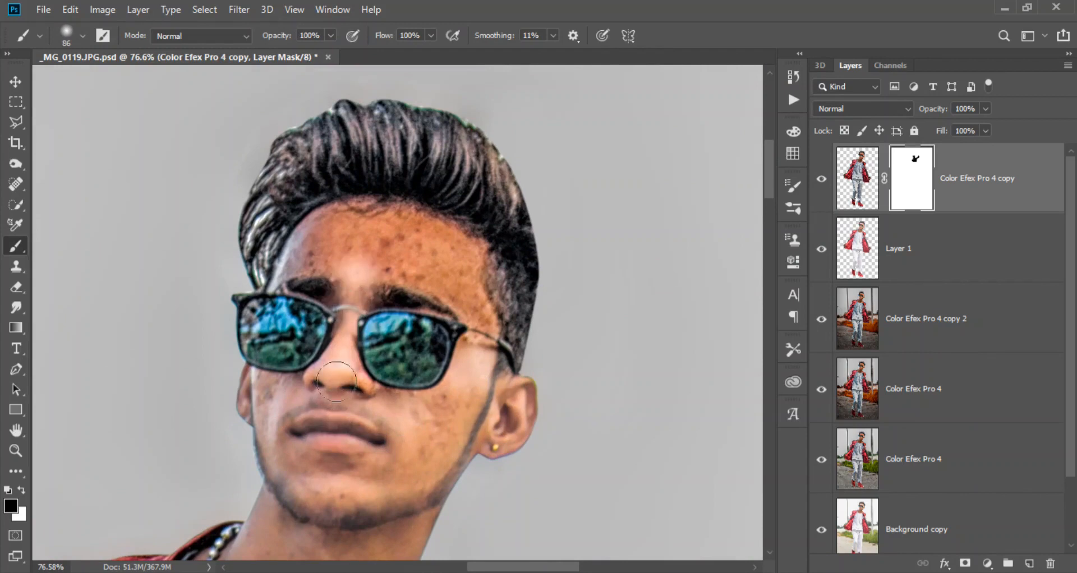
{"action": "left_click_drag", "start_coordinate": [380, 408], "coordinate": [370, 465]}
{"action": "mouse_move", "coordinate": [343, 332]}
{"action": "left_mouse_down"}
{"action": "mouse_move", "coordinate": [302, 310]}
{"action": "mouse_move", "coordinate": [380, 331]}
{"action": "mouse_move", "coordinate": [461, 389]}
{"action": "mouse_move", "coordinate": [447, 308]}
{"action": "mouse_move", "coordinate": [356, 316]}
{"action": "mouse_move", "coordinate": [358, 256]}
{"action": "left_mouse_up"}
- Paint white on the mask over the sunglasses with a 37 px brush to restore their contrasty effect
{"action": "key", "text": "x"}
{"action": "scroll", "coordinate": [419, 294], "scroll_direction": "up", "scroll_amount": 9}
{"action": "mouse_move", "coordinate": [416, 310]}
{"action": "left_mouse_down"}
{"action": "mouse_move", "coordinate": [387, 325]}
{"action": "mouse_move", "coordinate": [413, 315]}
{"action": "mouse_move", "coordinate": [453, 333]}
{"action": "mouse_move", "coordinate": [462, 307]}
{"action": "left_mouse_up"}
{"action": "mouse_move", "coordinate": [460, 290]}
{"action": "left_mouse_down"}
{"action": "mouse_move", "coordinate": [496, 292]}
{"action": "mouse_move", "coordinate": [435, 395]}
{"action": "left_mouse_up"}
{"action": "mouse_move", "coordinate": [297, 388]}
{"action": "left_mouse_down"}
{"action": "mouse_move", "coordinate": [272, 282]}
{"action": "mouse_move", "coordinate": [450, 270]}
{"action": "left_mouse_up"}
{"action": "left_click_drag", "start_coordinate": [56, 321], "coordinate": [328, 289]}
{"action": "scroll", "coordinate": [328, 289], "scroll_direction": "down", "scroll_amount": 2}
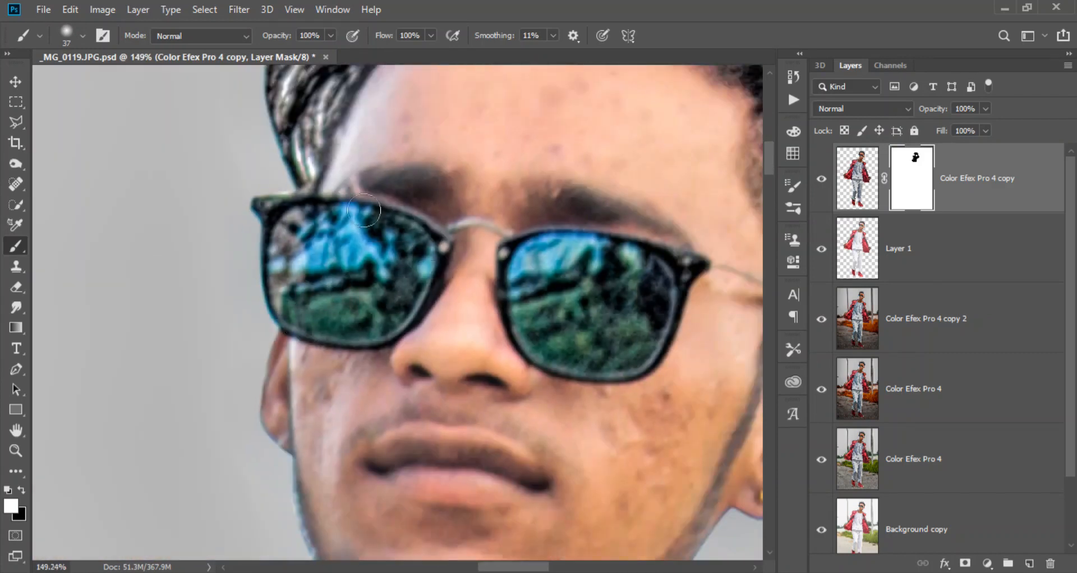
{"action": "scroll", "coordinate": [290, 212], "scroll_direction": "down", "scroll_amount": 5}
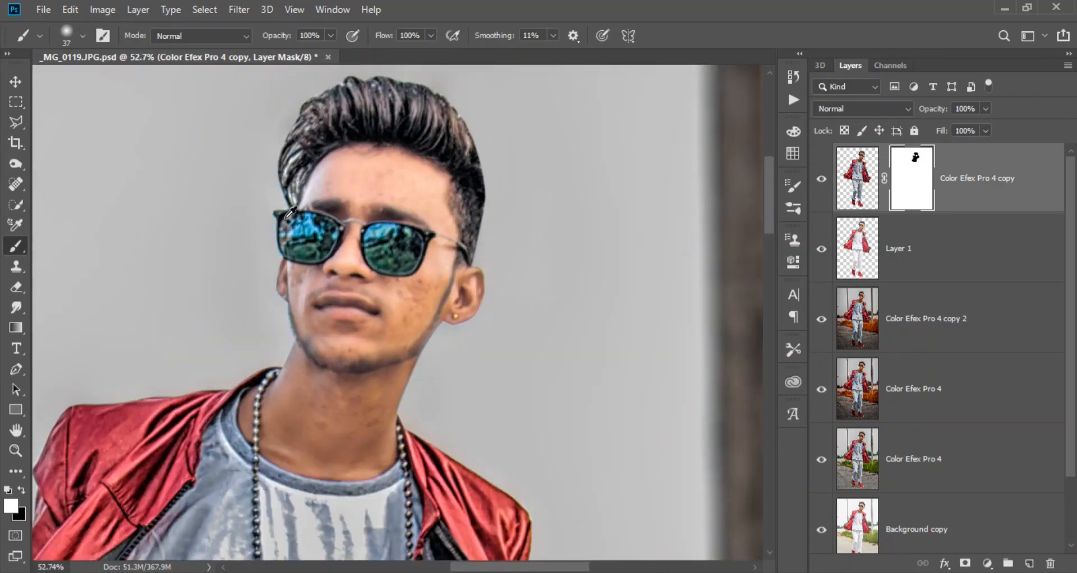
- Mask out the effect on both of the man's hands with a 78 px black brush and save the document
{"action": "scroll", "coordinate": [286, 217], "scroll_direction": "down", "scroll_amount": 3}
{"action": "left_click_drag", "start_coordinate": [241, 392], "coordinate": [294, 275]}
{"action": "scroll", "coordinate": [78, 443], "scroll_direction": "up", "scroll_amount": 4}
{"action": "left_click_drag", "start_coordinate": [59, 429], "coordinate": [232, 334]}
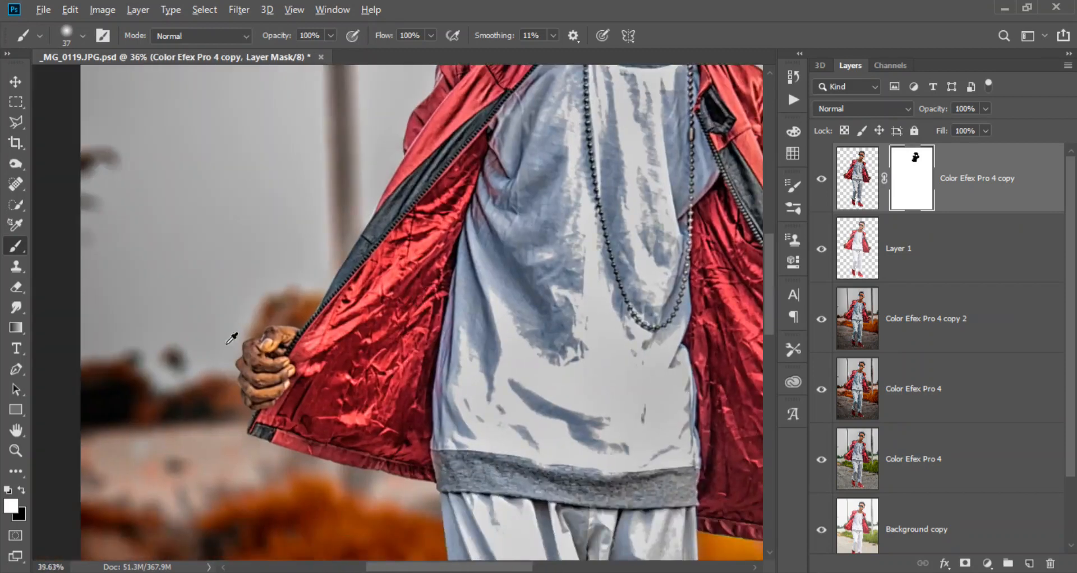
{"action": "scroll", "coordinate": [230, 349], "scroll_direction": "up", "scroll_amount": 1}
{"action": "key", "text": "x"}
{"action": "mouse_move", "coordinate": [250, 415]}
{"action": "left_mouse_down"}
{"action": "mouse_move", "coordinate": [262, 373]}
{"action": "mouse_move", "coordinate": [314, 339]}
{"action": "mouse_move", "coordinate": [286, 408]}
{"action": "mouse_move", "coordinate": [297, 401]}
{"action": "left_mouse_up"}
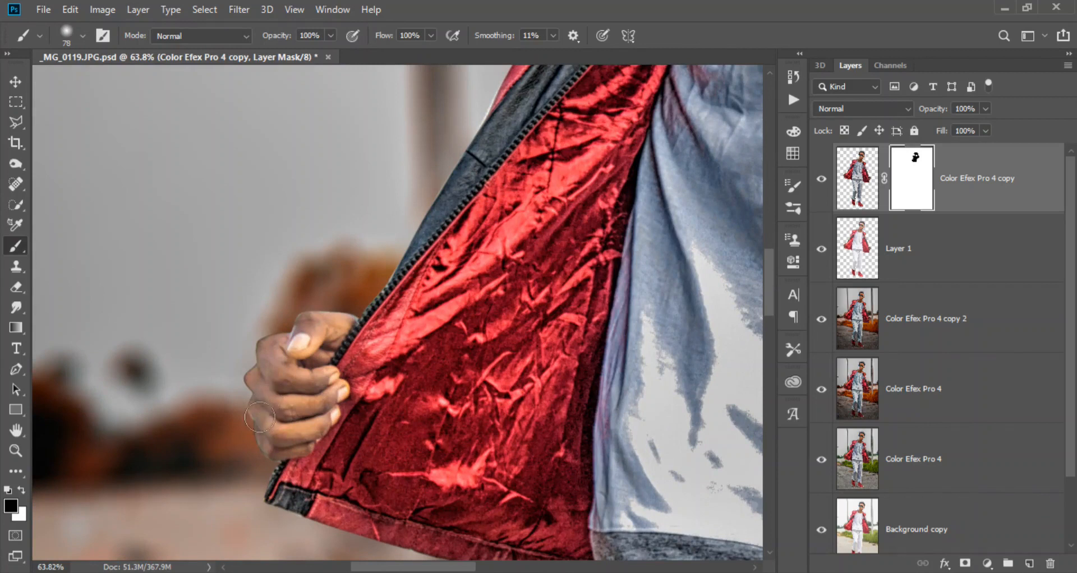
{"action": "left_click_drag", "start_coordinate": [300, 325], "coordinate": [332, 318]}
{"action": "mouse_move", "coordinate": [751, 281]}
{"action": "left_mouse_down"}
{"action": "mouse_move", "coordinate": [401, 293]}
{"action": "mouse_move", "coordinate": [134, 224]}
{"action": "left_mouse_up"}
{"action": "mouse_move", "coordinate": [439, 343]}
{"action": "left_mouse_down"}
{"action": "mouse_move", "coordinate": [471, 387]}
{"action": "mouse_move", "coordinate": [440, 349]}
{"action": "left_mouse_up"}
{"action": "left_click_drag", "start_coordinate": [478, 435], "coordinate": [424, 409]}
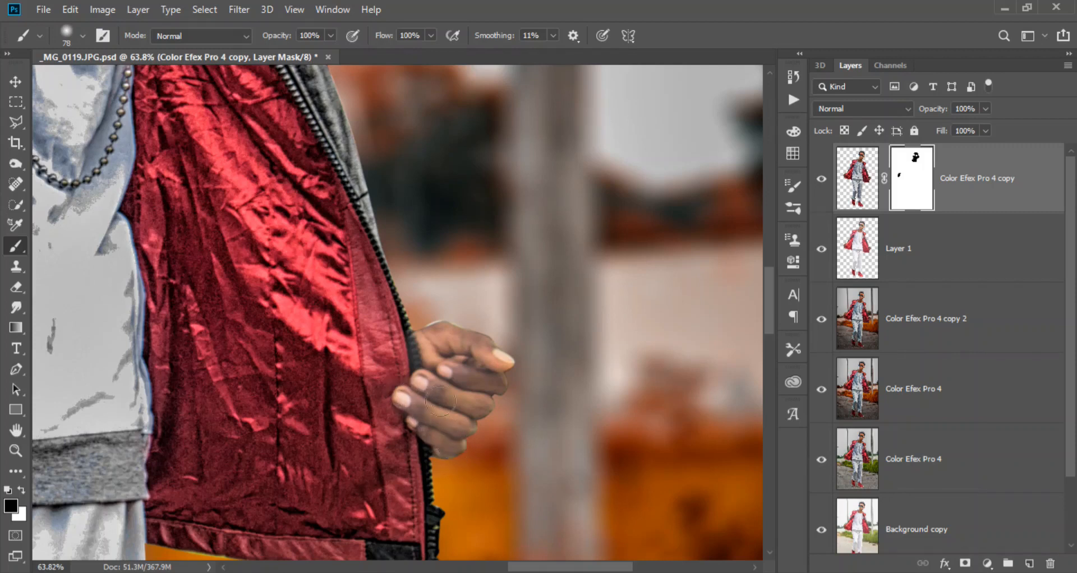
{"action": "key", "text": "ctrl+0"}
{"action": "key", "text": "x"}
{"action": "key", "text": "ctrl+s"}
- Inspect the mask of Color Efex Pro 4 copy on its own and compare the image with Layer 1 hidden and shown
{"action": "left_click", "coordinate": [956, 238]}
{"action": "left_click", "coordinate": [900, 186], "text": "alt"}
{"action": "scroll", "coordinate": [393, 139], "scroll_direction": "up", "scroll_amount": 10}
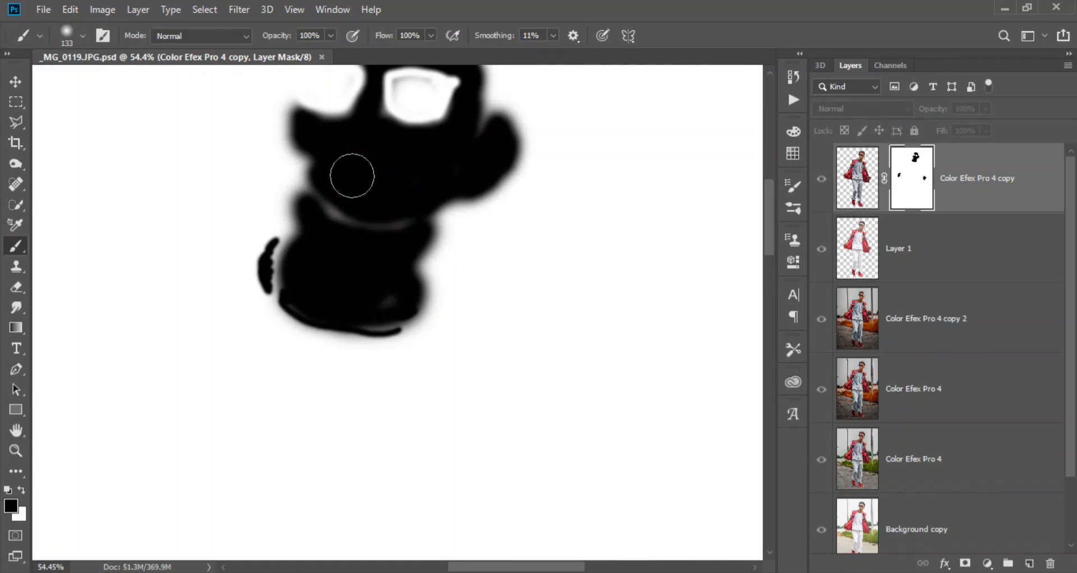
{"action": "left_click", "coordinate": [845, 177]}
{"action": "scroll", "coordinate": [458, 234], "scroll_direction": "down", "scroll_amount": 10}
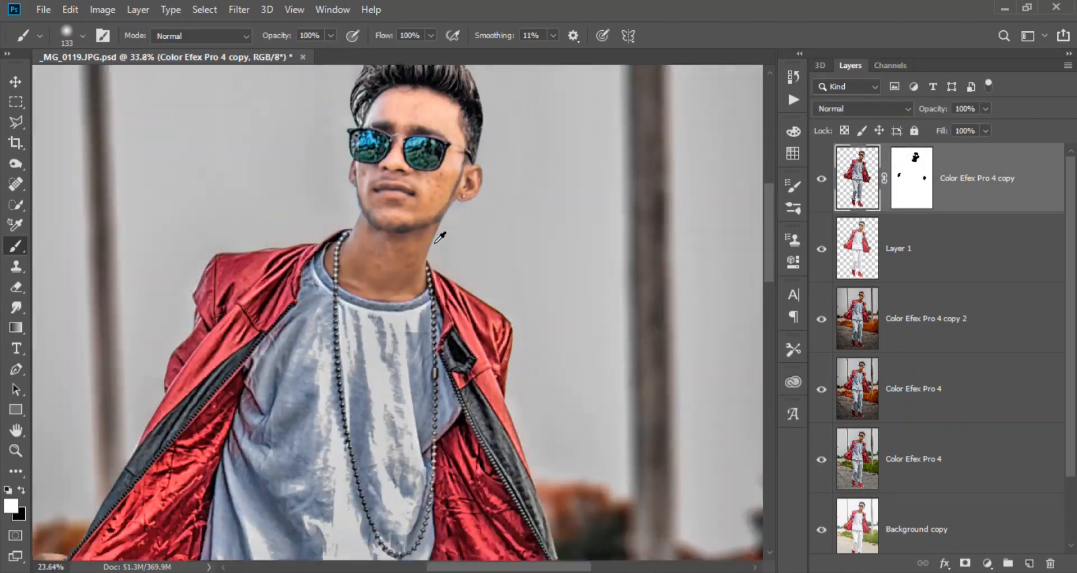
{"action": "left_click", "coordinate": [826, 260]}
{"action": "left_click", "coordinate": [826, 260]}
- Lighten the man's skin tones on Layer 1 with HSL adjustments in the Camera Raw filter
{"action": "left_click", "coordinate": [851, 262]}
{"action": "left_click", "coordinate": [239, 10]}
{"action": "left_click", "coordinate": [323, 103]}
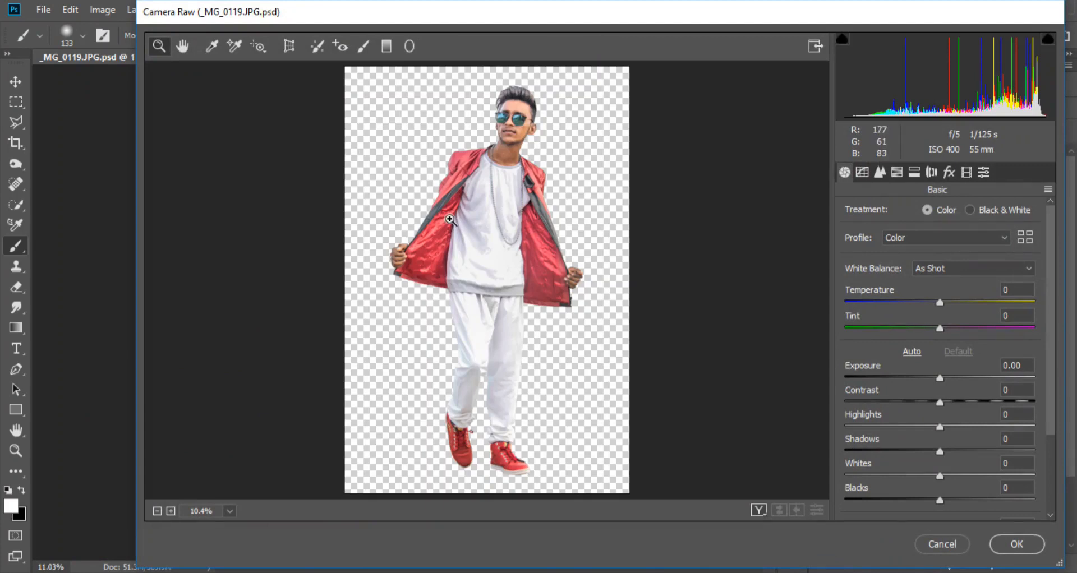
{"action": "left_click", "coordinate": [449, 220]}
{"action": "left_click", "coordinate": [897, 172]}
{"action": "left_click", "coordinate": [955, 209]}
{"action": "left_click_drag", "start_coordinate": [974, 289], "coordinate": [983, 263]}
{"action": "left_click_drag", "start_coordinate": [468, 90], "coordinate": [565, 214]}
{"action": "left_click_drag", "start_coordinate": [975, 315], "coordinate": [988, 315]}
{"action": "left_click", "coordinate": [1015, 544]}
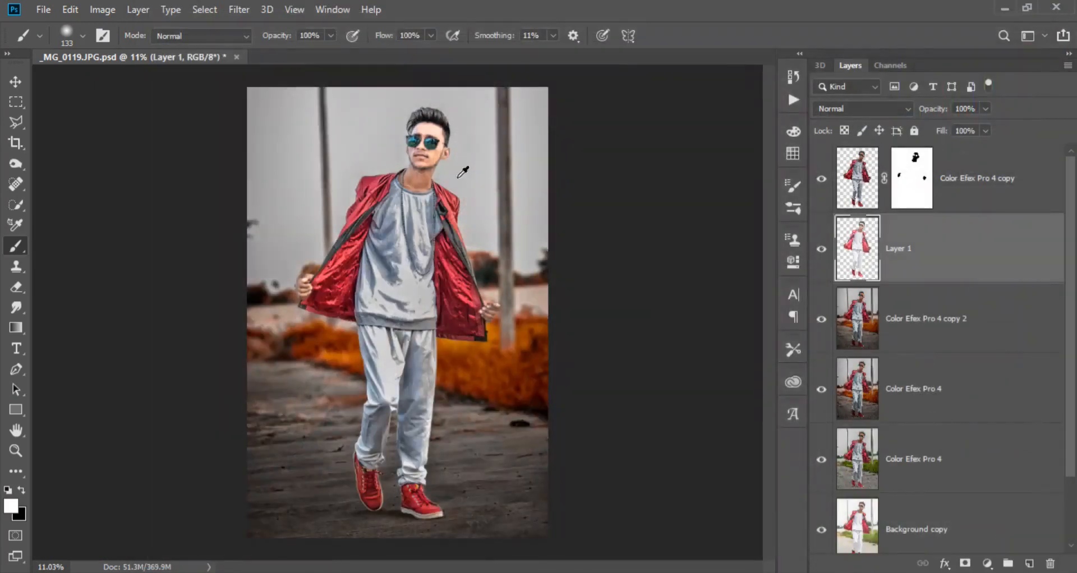
- Add a Selective Color adjustment clipped to Layer 1, with Reds set to Cyan -60% and Black -35%, and compare it on and off
{"action": "scroll", "coordinate": [458, 175], "scroll_direction": "up", "scroll_amount": 10}
{"action": "left_click", "coordinate": [985, 562]}
{"action": "left_click", "coordinate": [978, 563]}
{"action": "left_click", "coordinate": [656, 462]}
{"action": "left_click", "coordinate": [658, 418]}
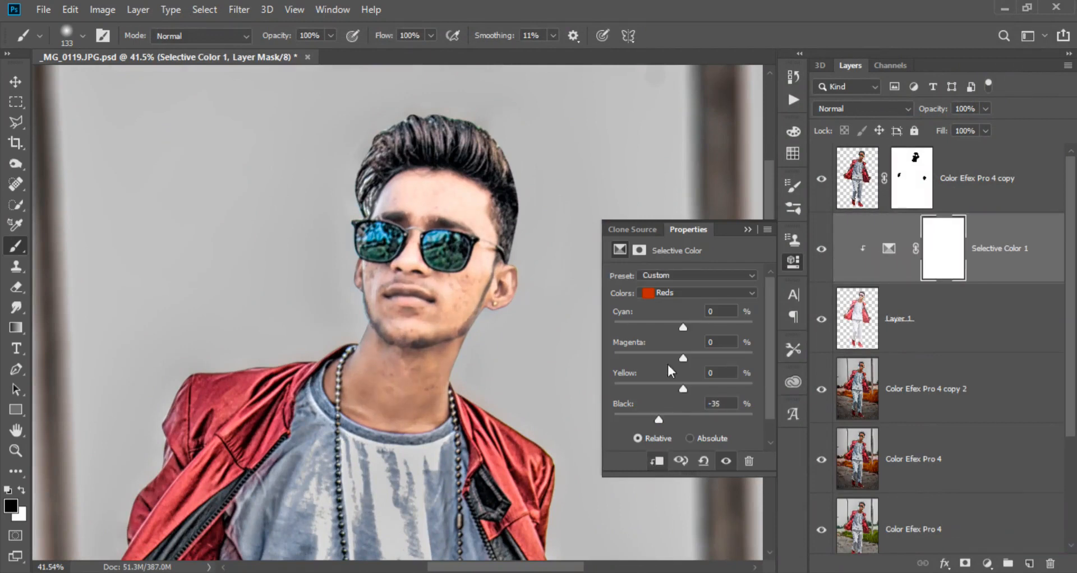
{"action": "left_click", "coordinate": [717, 292]}
{"action": "left_click", "coordinate": [664, 413]}
{"action": "left_click", "coordinate": [747, 230]}
{"action": "left_click", "coordinate": [821, 248]}
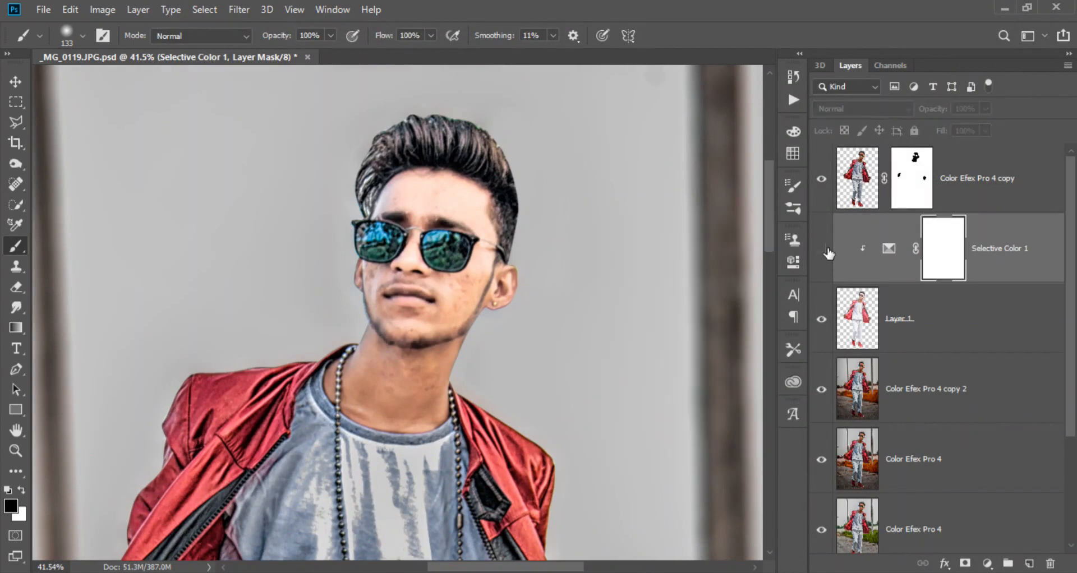
{"action": "left_click", "coordinate": [822, 249]}
{"action": "scroll", "coordinate": [567, 268], "scroll_direction": "down", "scroll_amount": 5}
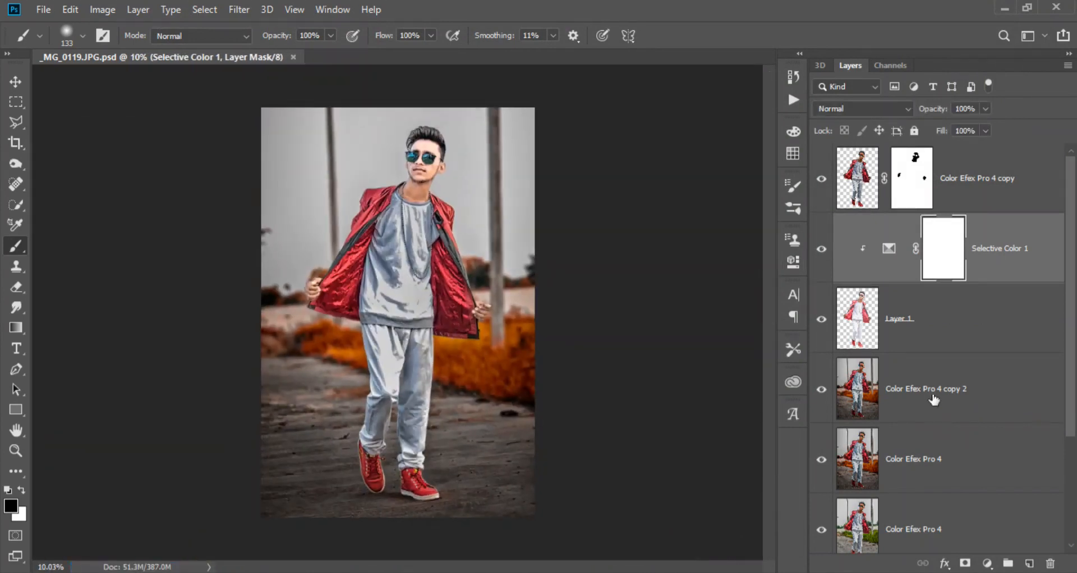
- Try to apply the Clarity - 2 Camera Raw preset to Color Efex Pro 4 copy 2
{"action": "left_click", "coordinate": [934, 399]}
{"action": "left_click", "coordinate": [239, 9]}
{"action": "left_click", "coordinate": [272, 106]}
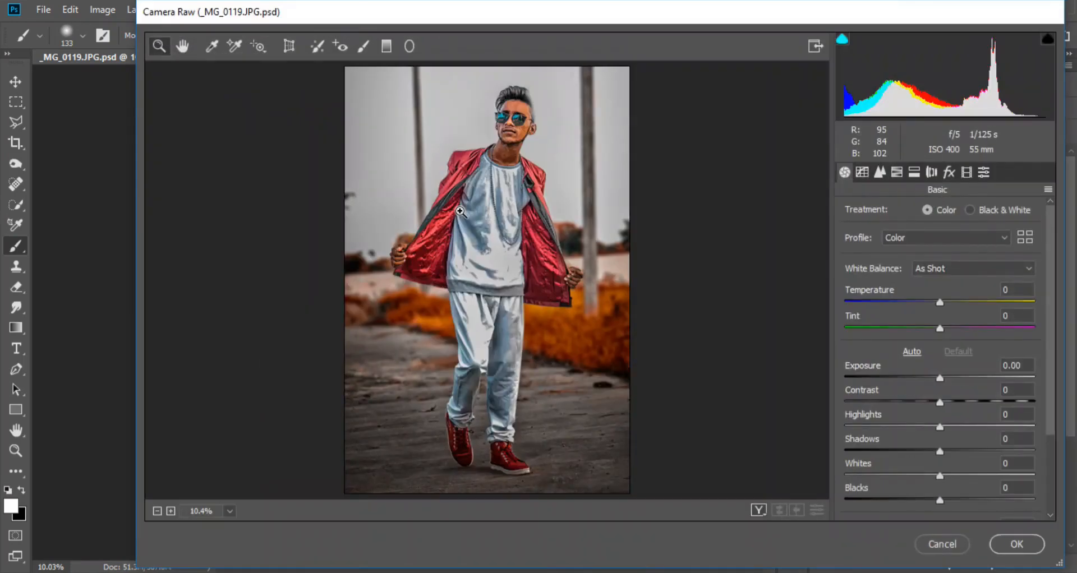
{"action": "left_click", "coordinate": [984, 172]}
{"action": "scroll", "coordinate": [909, 364], "scroll_direction": "down", "scroll_amount": 10}
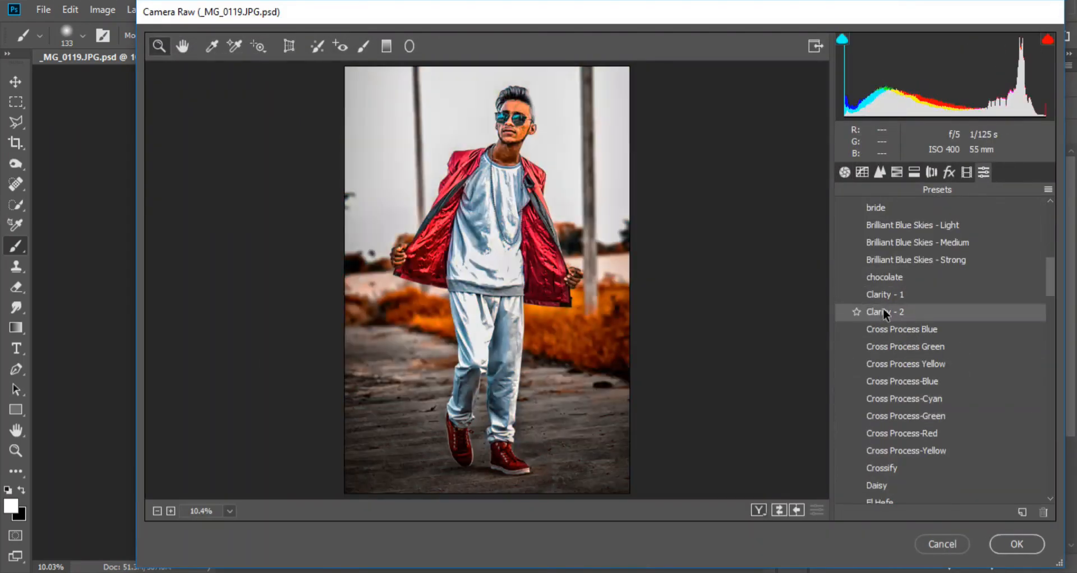
{"action": "left_click", "coordinate": [887, 309]}
{"action": "left_click", "coordinate": [1025, 543]}
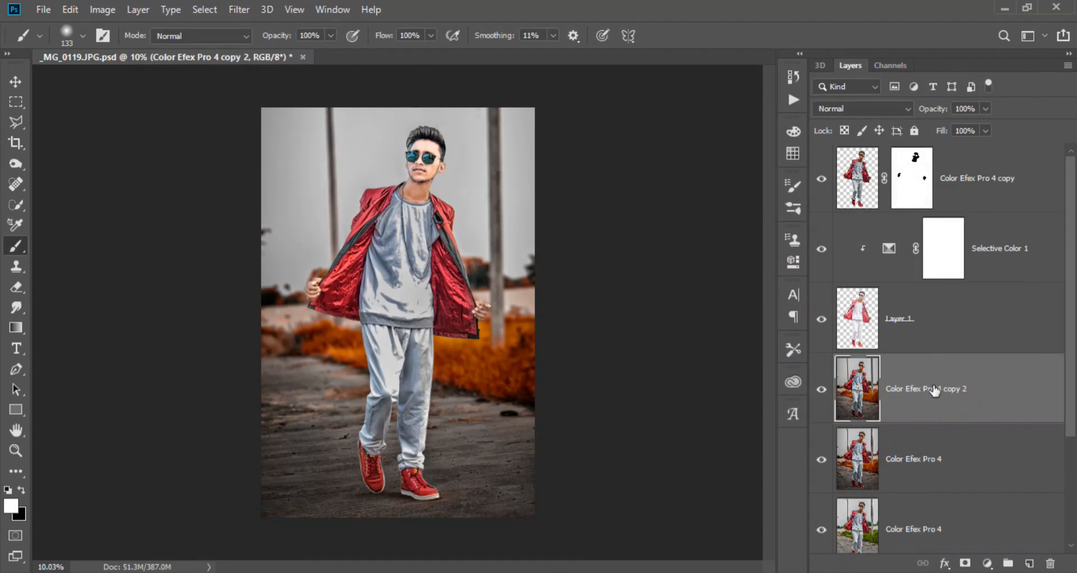
- Apply the Clarity - 1 Camera Raw preset to Color Efex Pro 4 copy 2 and save the document
{"action": "left_click", "coordinate": [239, 10]}
{"action": "left_click", "coordinate": [258, 101]}
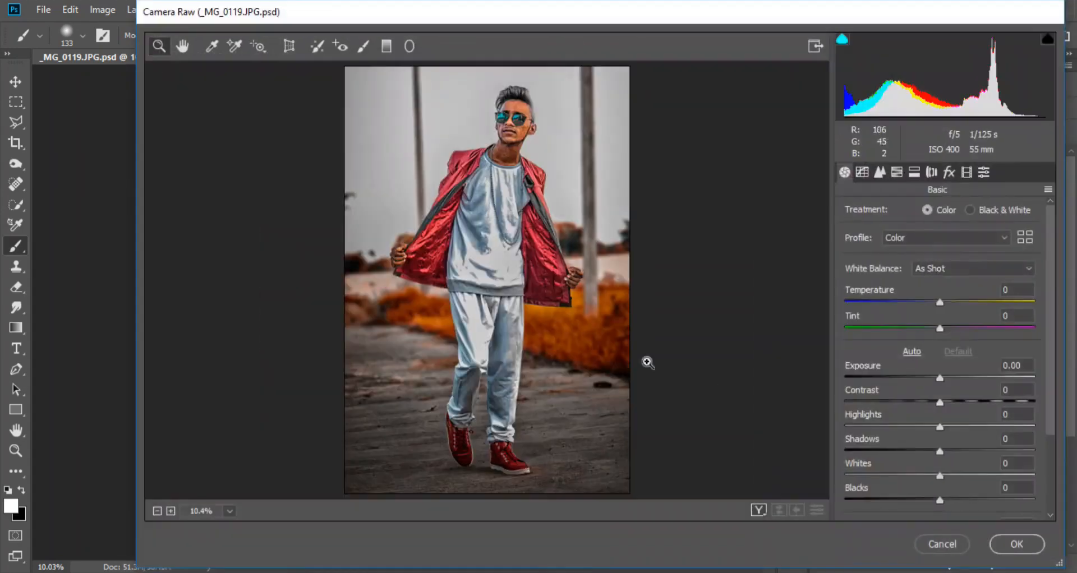
{"action": "left_click", "coordinate": [984, 172]}
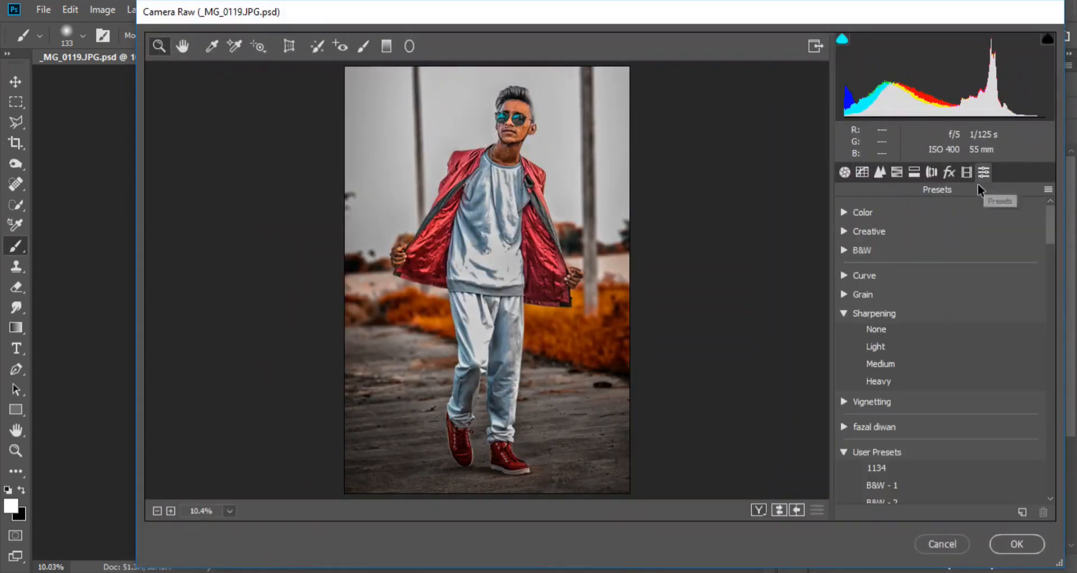
{"action": "scroll", "coordinate": [895, 363], "scroll_direction": "down", "scroll_amount": 5}
{"action": "left_click", "coordinate": [890, 370]}
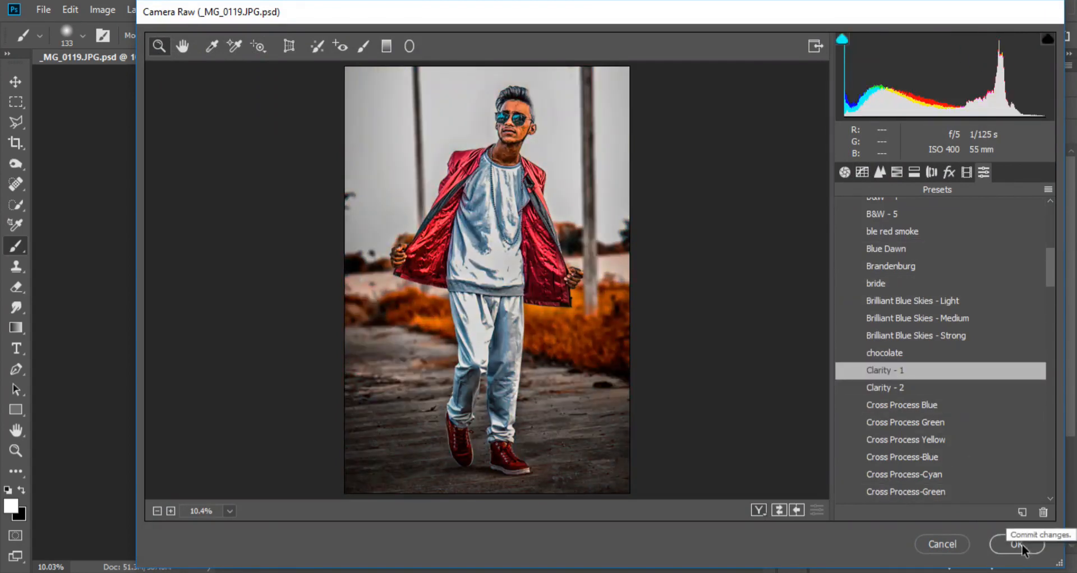
{"action": "left_click", "coordinate": [1016, 544]}
{"action": "key", "text": "ctrl+s"}
- Apply the layer mask of Color Efex Pro 4 copy permanently to the layer
{"action": "scroll", "coordinate": [421, 225], "scroll_direction": "up", "scroll_amount": 15}
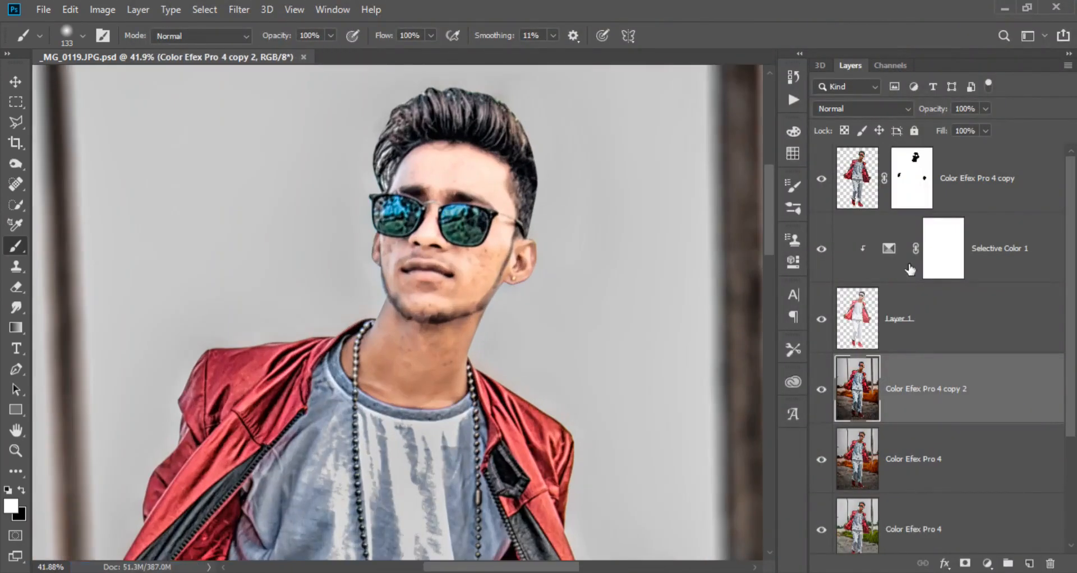
{"action": "right_click", "coordinate": [911, 178]}
{"action": "left_click", "coordinate": [931, 219]}
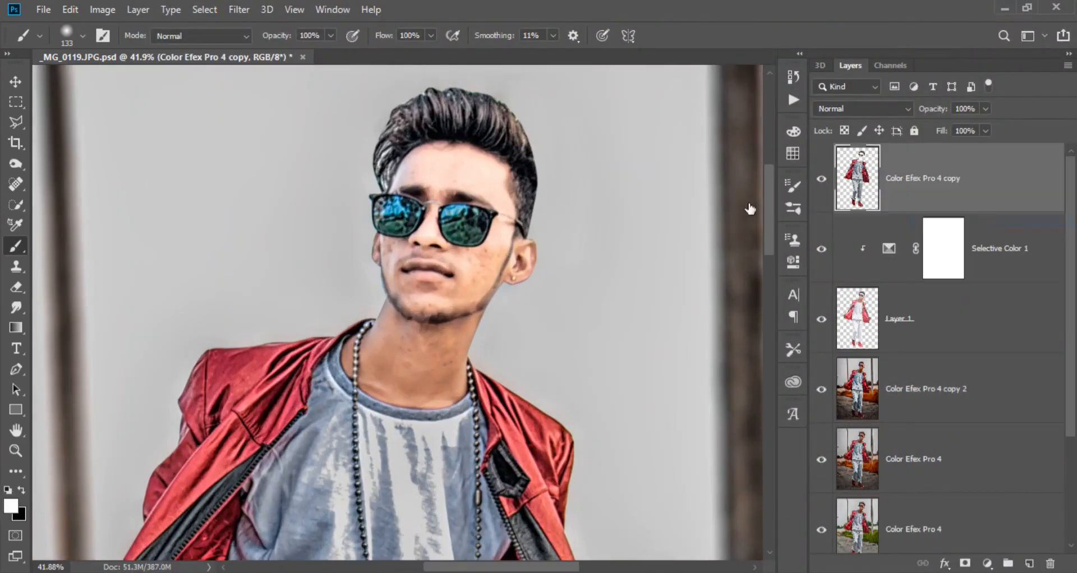
- Smudge the right side of the hair on Color Efex Pro 4 copy into long swept strands with a 60 px scattered tip at 63% strength
{"action": "left_click", "coordinate": [15, 307]}
{"action": "scroll", "coordinate": [460, 303], "scroll_direction": "up", "scroll_amount": 5}
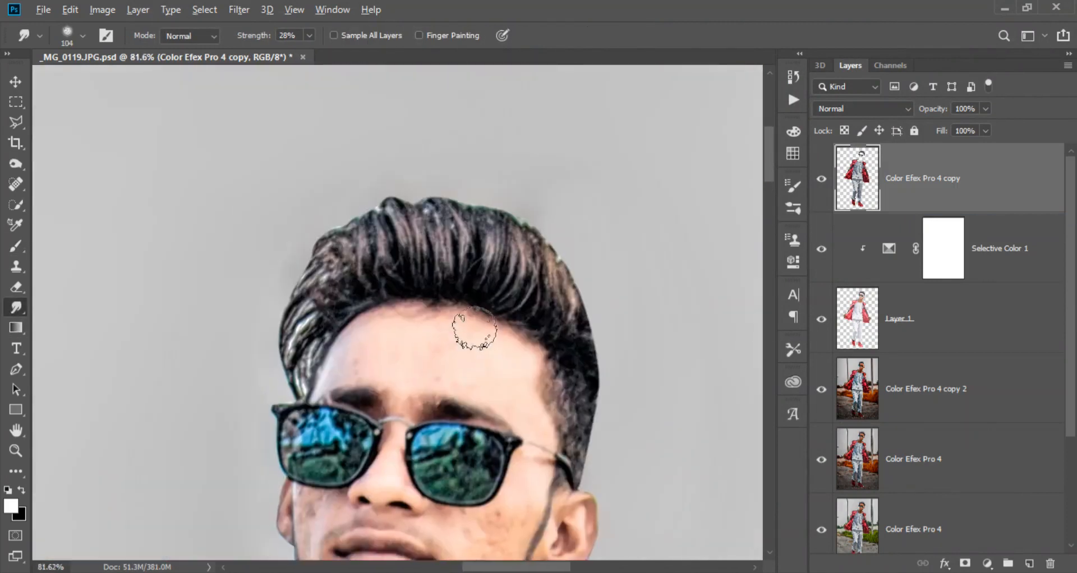
{"action": "right_click", "coordinate": [488, 278]}
{"action": "scroll", "coordinate": [657, 440], "scroll_direction": "down", "scroll_amount": 10}
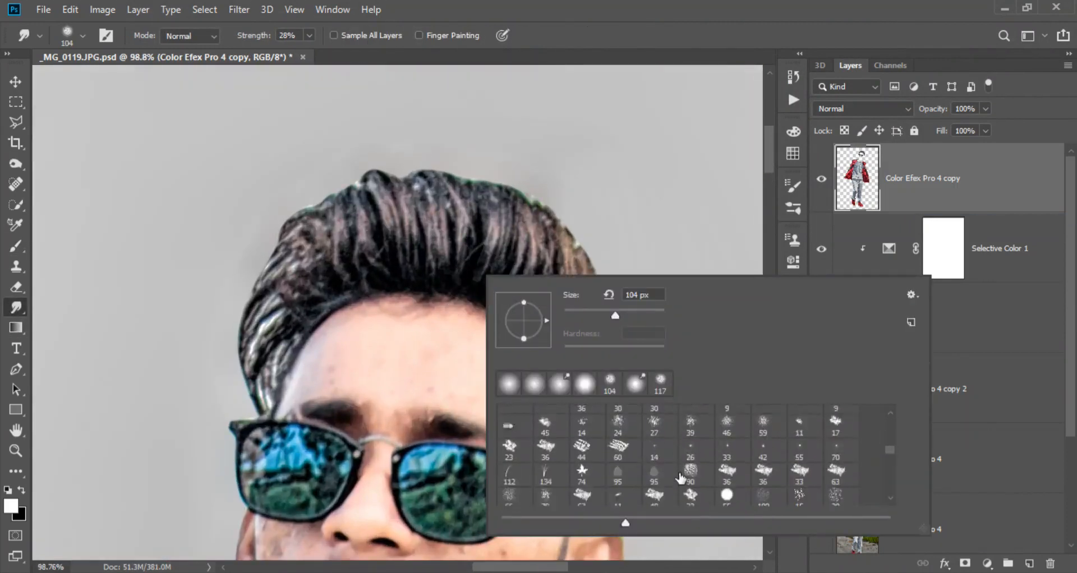
{"action": "scroll", "coordinate": [677, 475], "scroll_direction": "up", "scroll_amount": 2}
{"action": "left_click", "coordinate": [624, 453]}
{"action": "left_click_drag", "start_coordinate": [533, 201], "coordinate": [562, 273]}
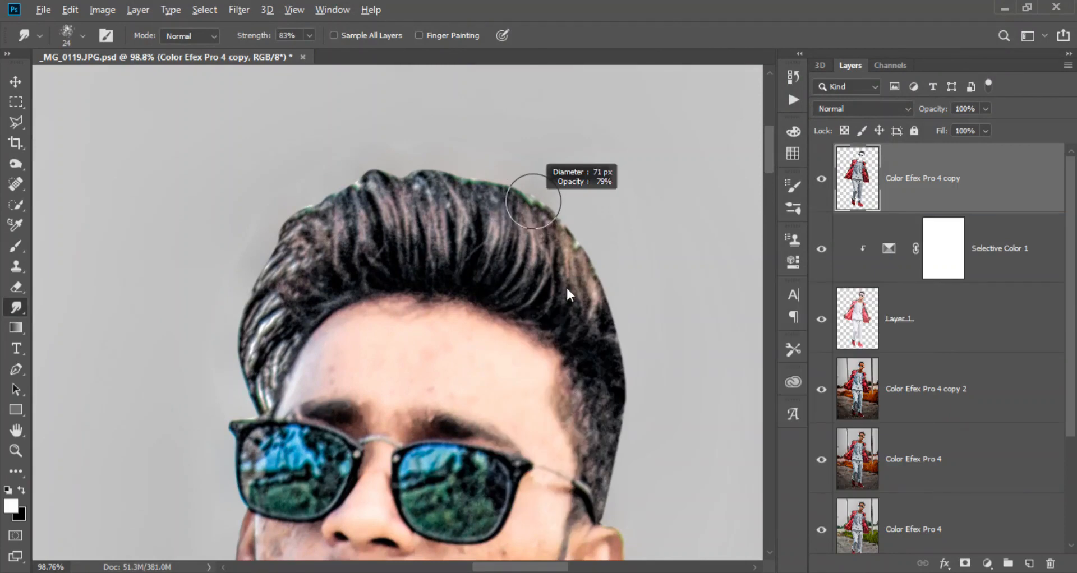
{"action": "left_click_drag", "start_coordinate": [571, 315], "coordinate": [562, 347]}
{"action": "mouse_move", "coordinate": [563, 346]}
{"action": "left_mouse_down"}
{"action": "mouse_move", "coordinate": [591, 370]}
{"action": "mouse_move", "coordinate": [594, 338]}
{"action": "mouse_move", "coordinate": [621, 343]}
{"action": "left_mouse_up"}
{"action": "left_click_drag", "start_coordinate": [610, 392], "coordinate": [617, 348]}
{"action": "left_click_drag", "start_coordinate": [596, 381], "coordinate": [590, 292]}
{"action": "left_click_drag", "start_coordinate": [568, 355], "coordinate": [543, 250]}
{"action": "mouse_move", "coordinate": [557, 331]}
{"action": "left_mouse_down"}
{"action": "mouse_move", "coordinate": [538, 225]}
{"action": "mouse_move", "coordinate": [513, 216]}
{"action": "left_mouse_up"}
{"action": "left_click_drag", "start_coordinate": [532, 275], "coordinate": [473, 202]}
{"action": "left_click_drag", "start_coordinate": [496, 266], "coordinate": [340, 196]}
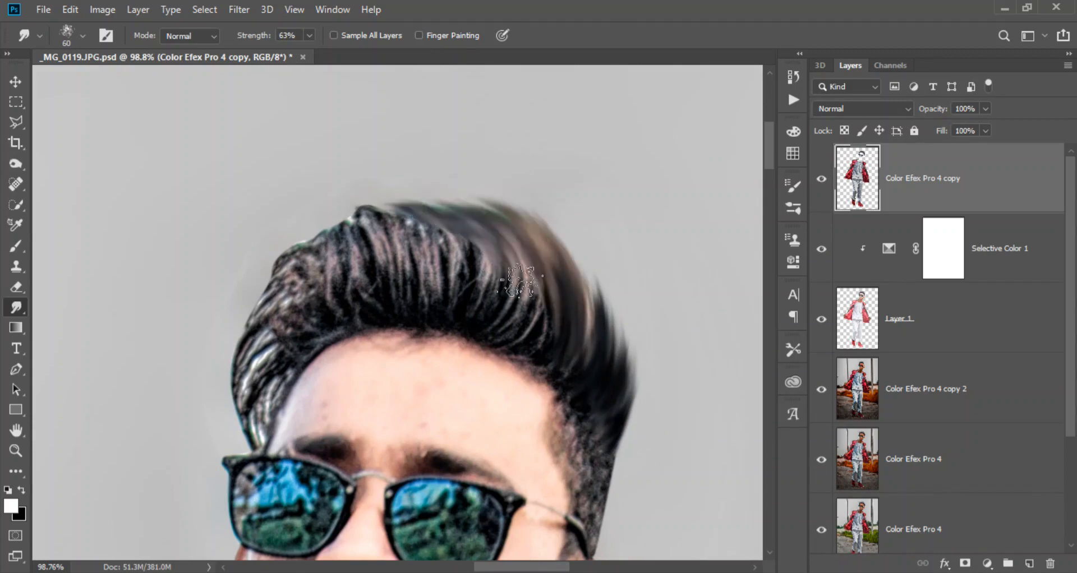
- Smudge the top and left side of the hair into strands sweeping outward to the left, down to the temple
{"action": "left_click_drag", "start_coordinate": [513, 290], "coordinate": [390, 208]}
{"action": "left_click_drag", "start_coordinate": [488, 278], "coordinate": [350, 205]}
{"action": "left_click_drag", "start_coordinate": [426, 257], "coordinate": [320, 208]}
{"action": "mouse_move", "coordinate": [437, 261]}
{"action": "left_mouse_down"}
{"action": "mouse_move", "coordinate": [285, 234]}
{"action": "mouse_move", "coordinate": [306, 226]}
{"action": "left_mouse_up"}
{"action": "mouse_move", "coordinate": [392, 255]}
{"action": "left_mouse_down"}
{"action": "mouse_move", "coordinate": [244, 283]}
{"action": "mouse_move", "coordinate": [212, 336]}
{"action": "left_mouse_up"}
{"action": "mouse_move", "coordinate": [314, 331]}
{"action": "left_mouse_down"}
{"action": "mouse_move", "coordinate": [284, 356]}
{"action": "mouse_move", "coordinate": [241, 437]}
{"action": "left_mouse_up"}
{"action": "left_click_drag", "start_coordinate": [607, 381], "coordinate": [654, 373]}
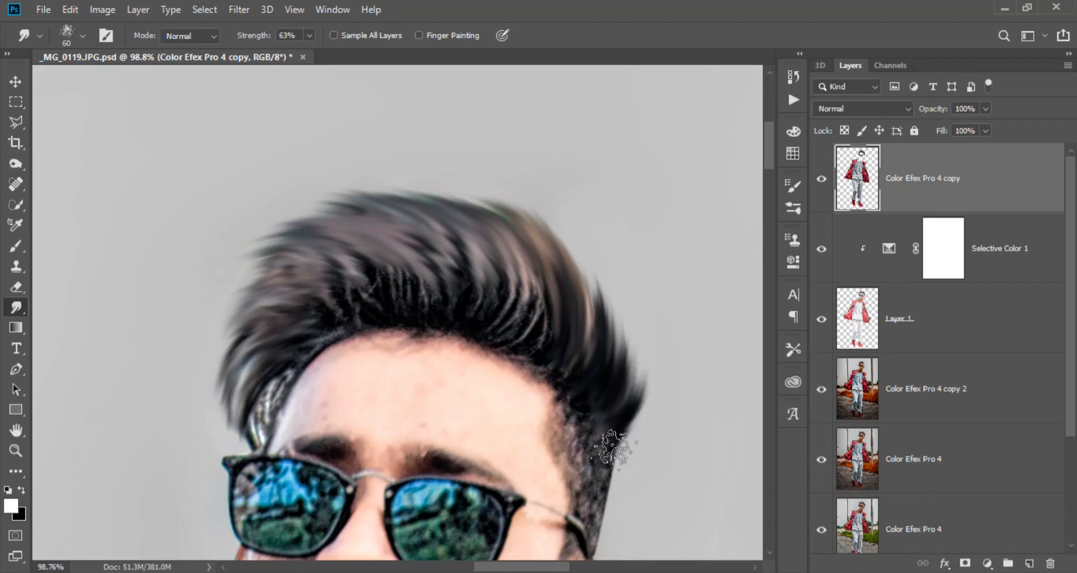
- Refine the hair with further smudge strokes along its right edge, crown and fringe, and save the document
{"action": "left_click_drag", "start_coordinate": [614, 447], "coordinate": [642, 357]}
{"action": "left_click_drag", "start_coordinate": [622, 389], "coordinate": [595, 244]}
{"action": "mouse_move", "coordinate": [564, 359]}
{"action": "left_mouse_down"}
{"action": "mouse_move", "coordinate": [534, 191]}
{"action": "mouse_move", "coordinate": [575, 241]}
{"action": "mouse_move", "coordinate": [505, 202]}
{"action": "left_mouse_up"}
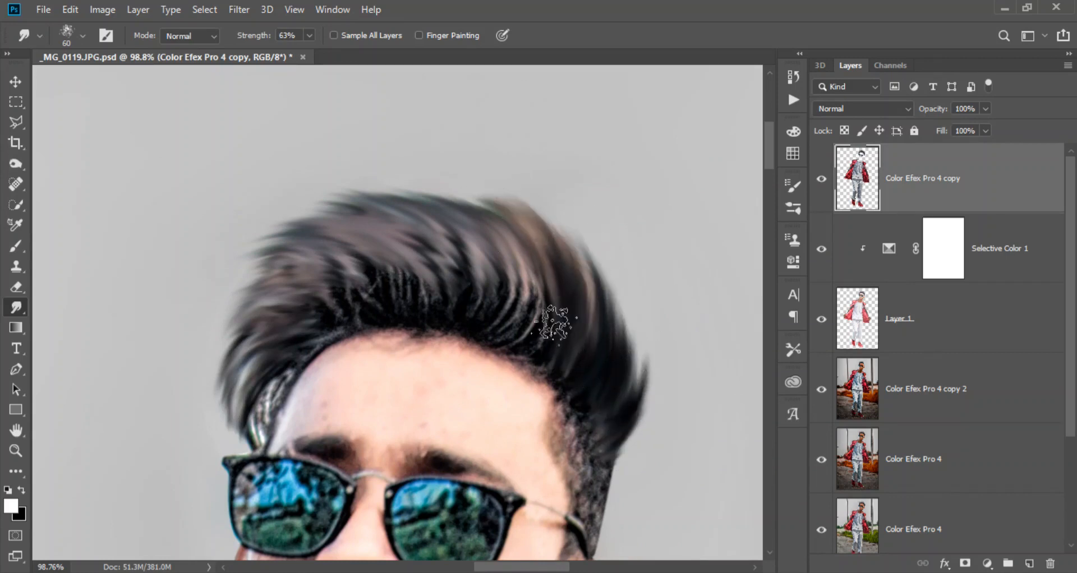
{"action": "left_click_drag", "start_coordinate": [557, 319], "coordinate": [443, 213]}
{"action": "left_click_drag", "start_coordinate": [505, 308], "coordinate": [353, 187]}
{"action": "left_click_drag", "start_coordinate": [461, 284], "coordinate": [297, 196]}
{"action": "mouse_move", "coordinate": [427, 303]}
{"action": "left_mouse_down"}
{"action": "mouse_move", "coordinate": [359, 247]}
{"action": "mouse_move", "coordinate": [245, 255]}
{"action": "left_mouse_up"}
{"action": "left_click_drag", "start_coordinate": [536, 305], "coordinate": [434, 173]}
{"action": "left_click_drag", "start_coordinate": [578, 342], "coordinate": [513, 178]}
{"action": "left_click_drag", "start_coordinate": [449, 258], "coordinate": [530, 198]}
{"action": "mouse_move", "coordinate": [411, 217]}
{"action": "left_mouse_down"}
{"action": "mouse_move", "coordinate": [295, 238]}
{"action": "mouse_move", "coordinate": [304, 306]}
{"action": "left_mouse_up"}
{"action": "left_click_drag", "start_coordinate": [380, 276], "coordinate": [306, 359]}
{"action": "scroll", "coordinate": [377, 292], "scroll_direction": "down", "scroll_amount": 5}
{"action": "scroll", "coordinate": [527, 191], "scroll_direction": "up", "scroll_amount": 3}
{"action": "scroll", "coordinate": [459, 260], "scroll_direction": "up", "scroll_amount": 2}
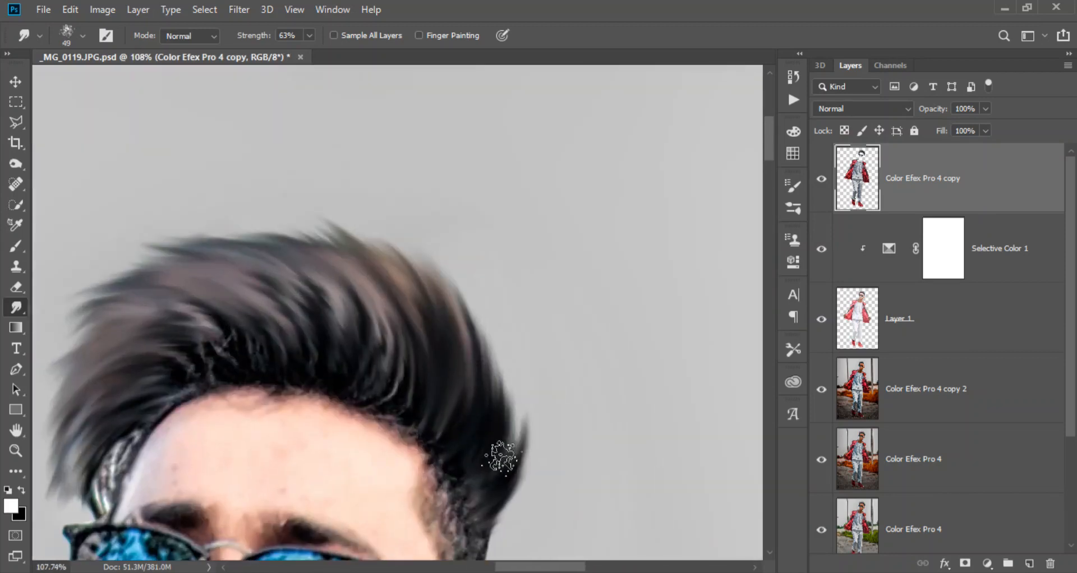
{"action": "scroll", "coordinate": [414, 247], "scroll_direction": "down", "scroll_amount": 8}
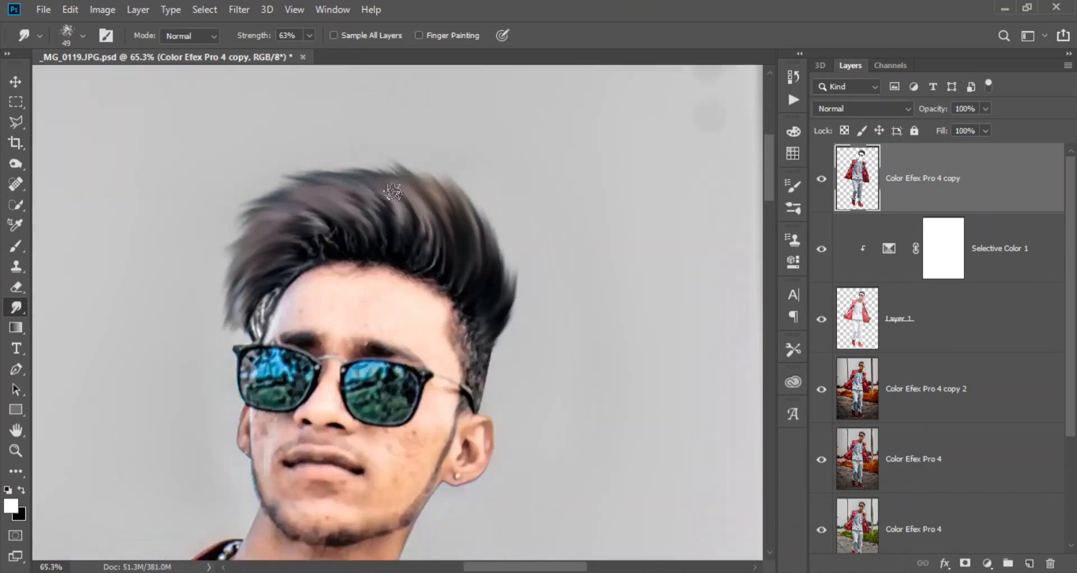
{"action": "key", "text": "ctrl+s"}
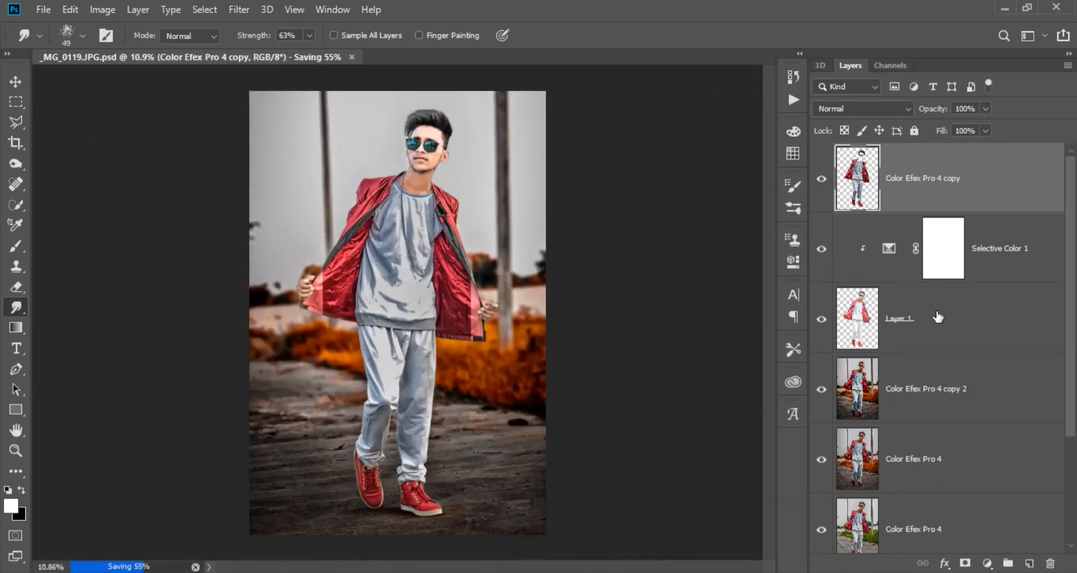
- Merge the Selective Color adjustment into Layer 1 and reduce the layer to the head and hands with a permanently applied mask
{"action": "right_click", "coordinate": [937, 318]}
{"action": "left_click", "coordinate": [824, 437]}
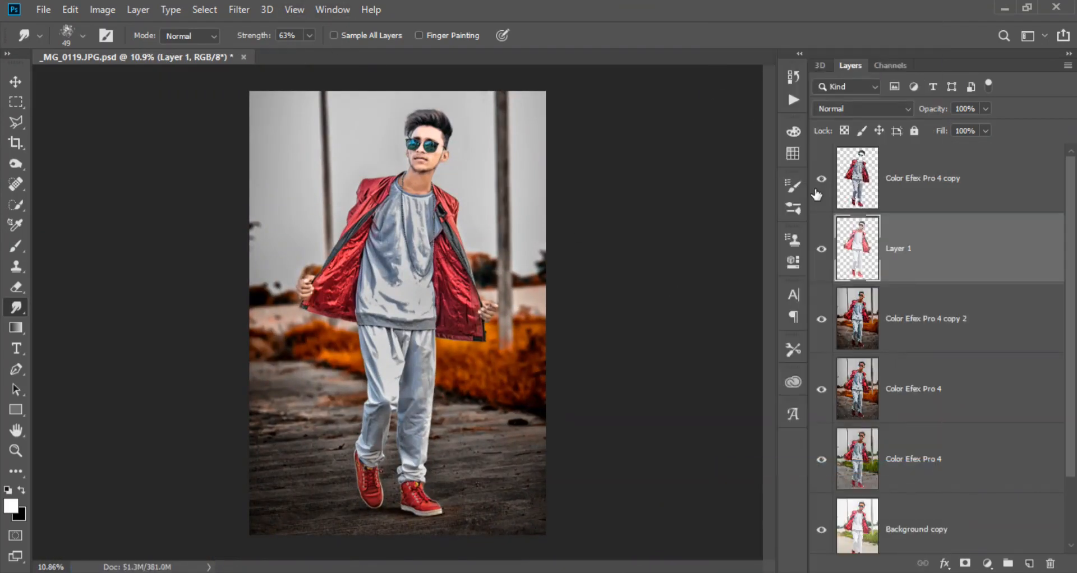
{"action": "left_click", "coordinate": [964, 563], "text": "alt"}
{"action": "key", "text": "b"}
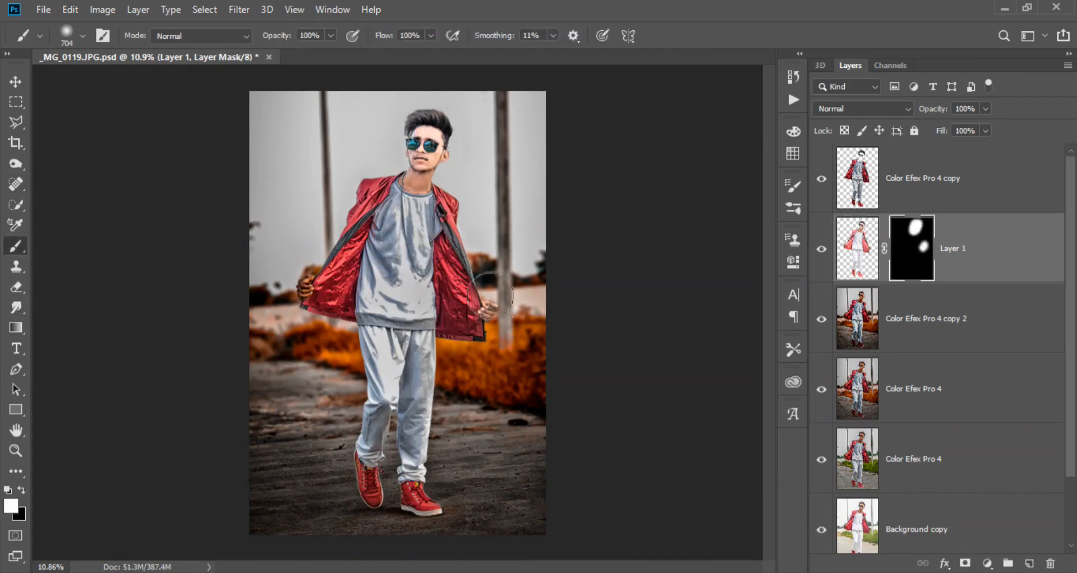
{"action": "right_click", "coordinate": [908, 249]}
{"action": "left_click", "coordinate": [933, 283]}
- Smooth the skin on Layer 1 with Camera Raw luminance noise reduction of 40 and save the document
{"action": "left_click", "coordinate": [239, 10]}
{"action": "left_click", "coordinate": [278, 105]}
{"action": "left_click_drag", "start_coordinate": [476, 119], "coordinate": [534, 160]}
{"action": "left_click", "coordinate": [477, 182], "text": "alt"}
{"action": "left_click", "coordinate": [880, 172]}
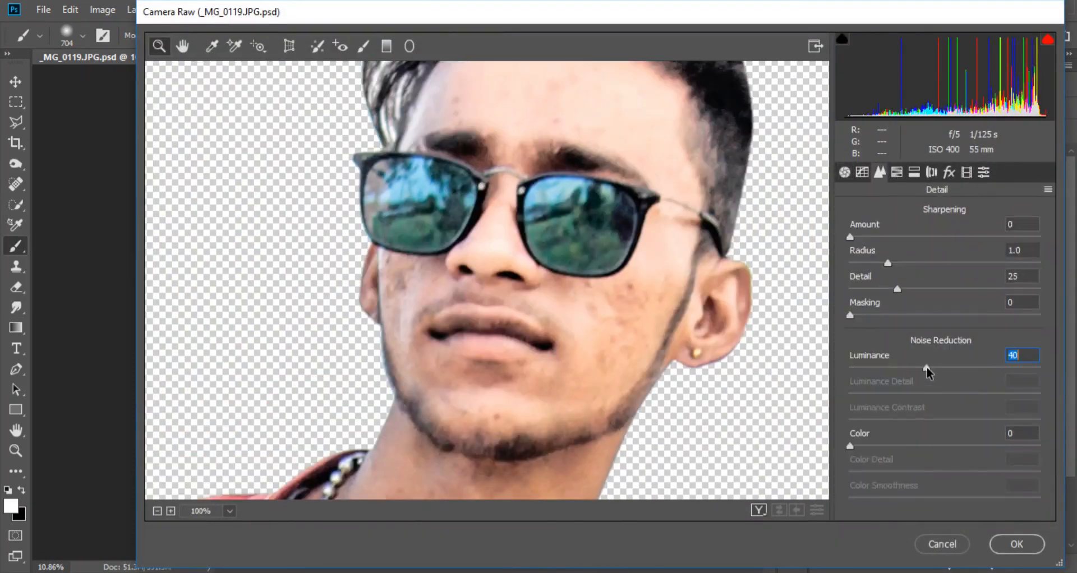
{"action": "left_click", "coordinate": [1015, 544]}
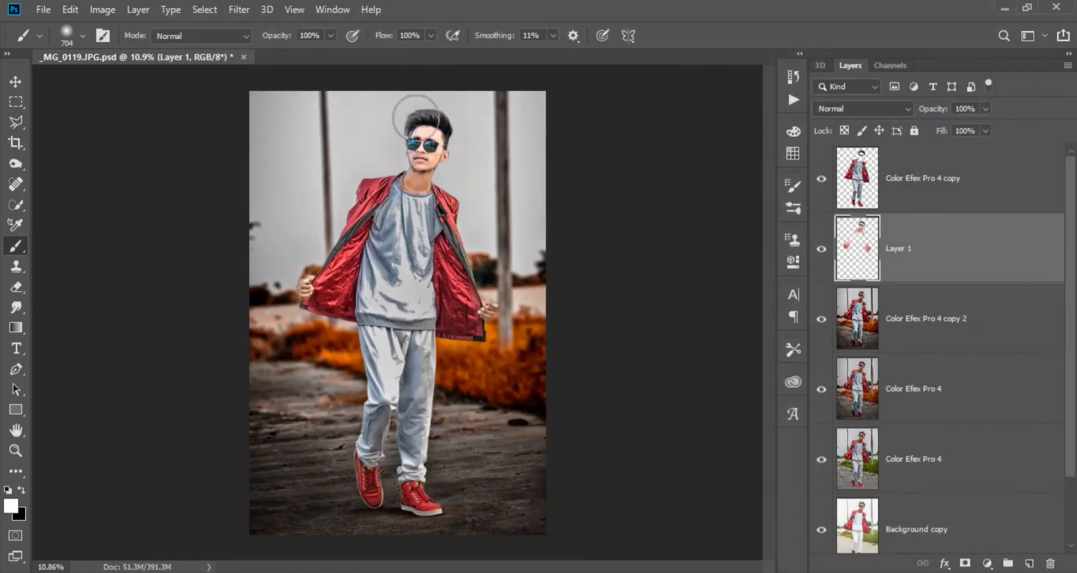
{"action": "key", "text": "ctrl+s"}
- Duplicate the Color Efex Pro 4 copy layer and set the duplicate's blend mode to Linear Light
{"action": "left_click", "coordinate": [945, 196]}
{"action": "key", "text": "ctrl+j"}
{"action": "left_click", "coordinate": [846, 109]}
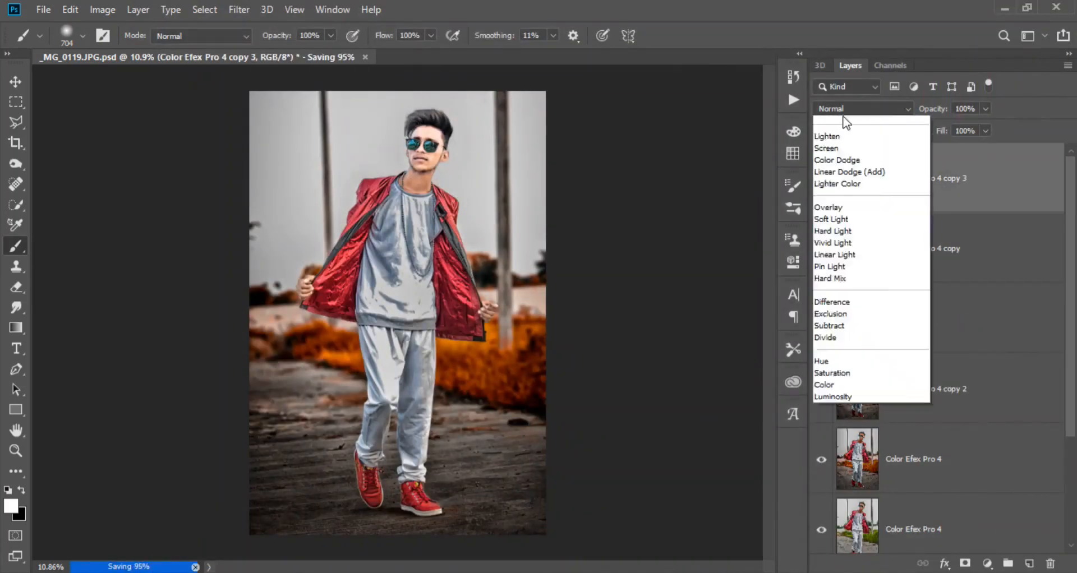
{"action": "left_click", "coordinate": [836, 350]}
- Sharpen the duplicated layer with a High Pass filter at a 2.2 pixel radius, save the document and check the whole picture
{"action": "left_click", "coordinate": [239, 10]}
{"action": "mouse_move", "coordinate": [270, 325]}
{"action": "left_click", "coordinate": [461, 336]}
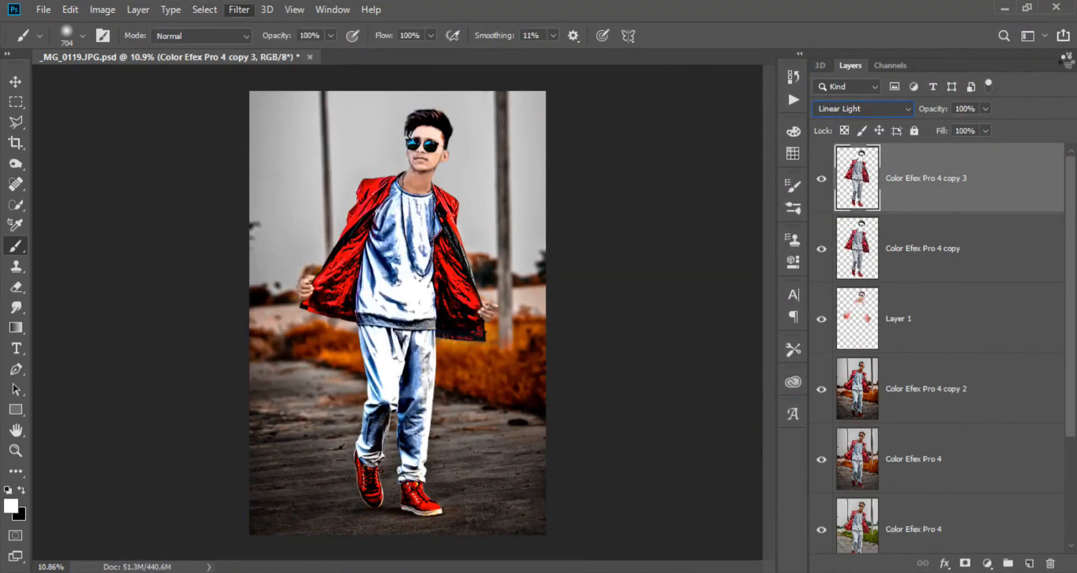
{"action": "left_click_drag", "start_coordinate": [521, 83], "coordinate": [657, 125]}
{"action": "key", "text": "ctrl+plus"}
{"action": "key", "text": "ctrl+plus"}
{"action": "key", "text": "ctrl+plus"}
{"action": "key", "text": "ctrl+plus"}
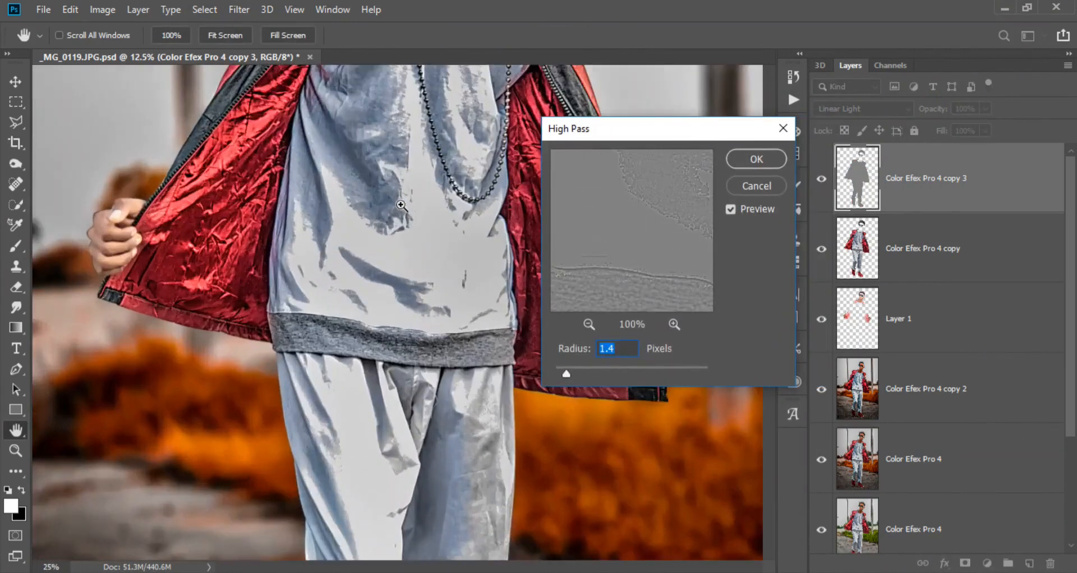
{"action": "left_click_drag", "start_coordinate": [400, 205], "coordinate": [337, 406]}
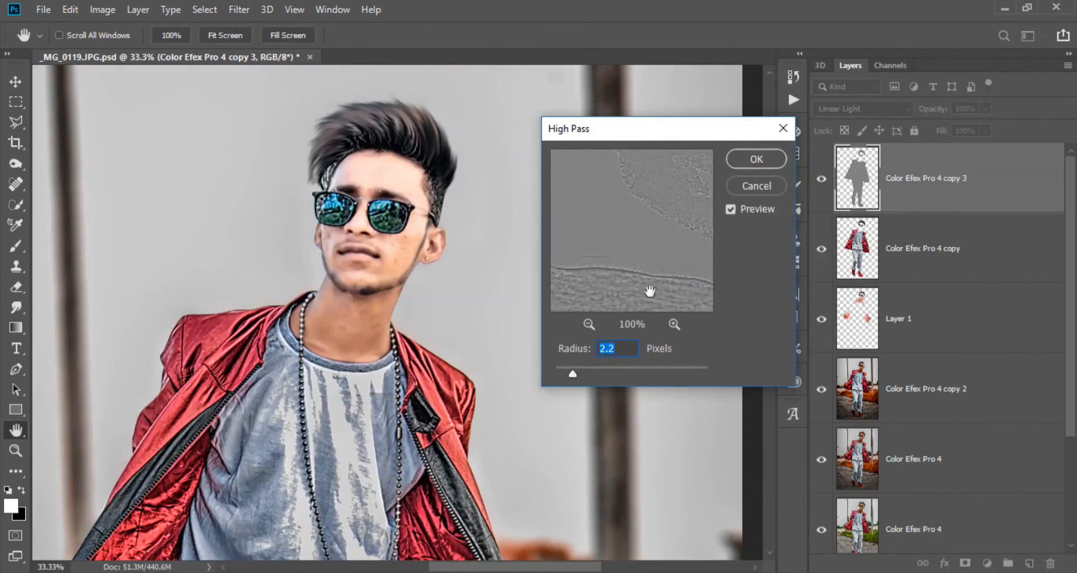
{"action": "left_click", "coordinate": [757, 159]}
{"action": "key", "text": "b"}
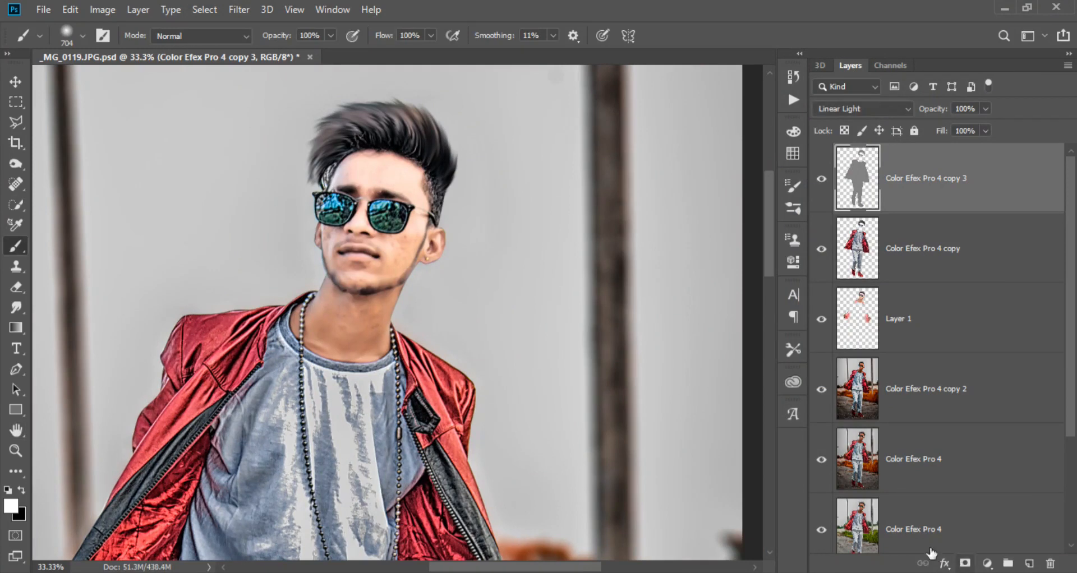
{"action": "scroll", "coordinate": [355, 314], "scroll_direction": "down", "scroll_amount": 5}
{"action": "key", "text": "ctrl+s"}
{"action": "scroll", "coordinate": [357, 314], "scroll_direction": "down", "scroll_amount": 2}
{"action": "scroll", "coordinate": [399, 313], "scroll_direction": "up", "scroll_amount": 2}
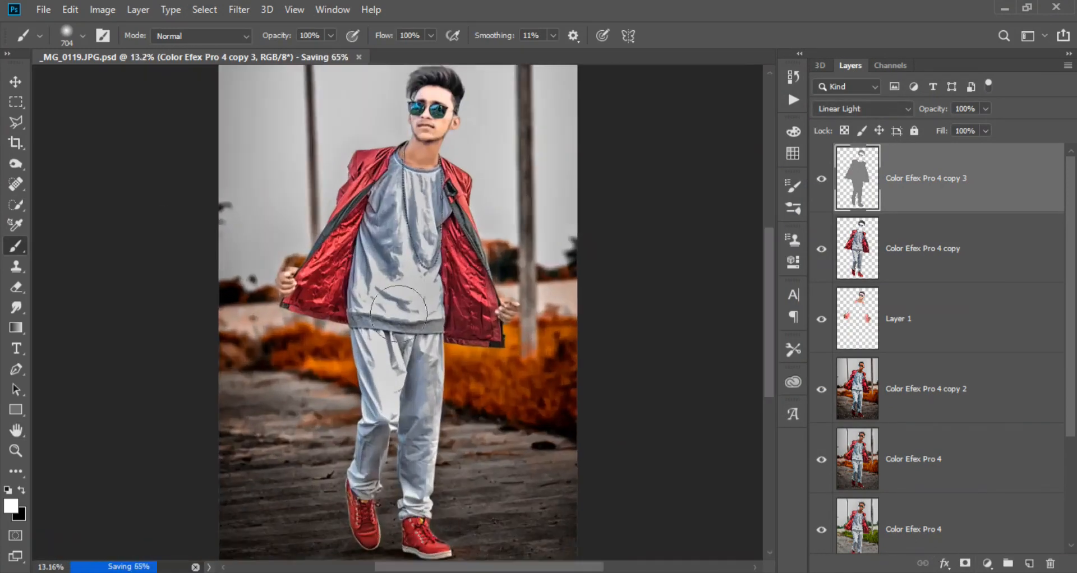
{"action": "scroll", "coordinate": [431, 174], "scroll_direction": "up", "scroll_amount": 4}
{"action": "scroll", "coordinate": [430, 174], "scroll_direction": "down", "scroll_amount": 8}
{"action": "scroll", "coordinate": [430, 173], "scroll_direction": "up", "scroll_amount": 2}
- Brighten the face and neck on Layer 1 with a Camera Raw adjustment brush at Exposure +0.50, erasing it around the lips and beard
{"action": "left_click", "coordinate": [876, 257]}
{"action": "left_click", "coordinate": [880, 322]}
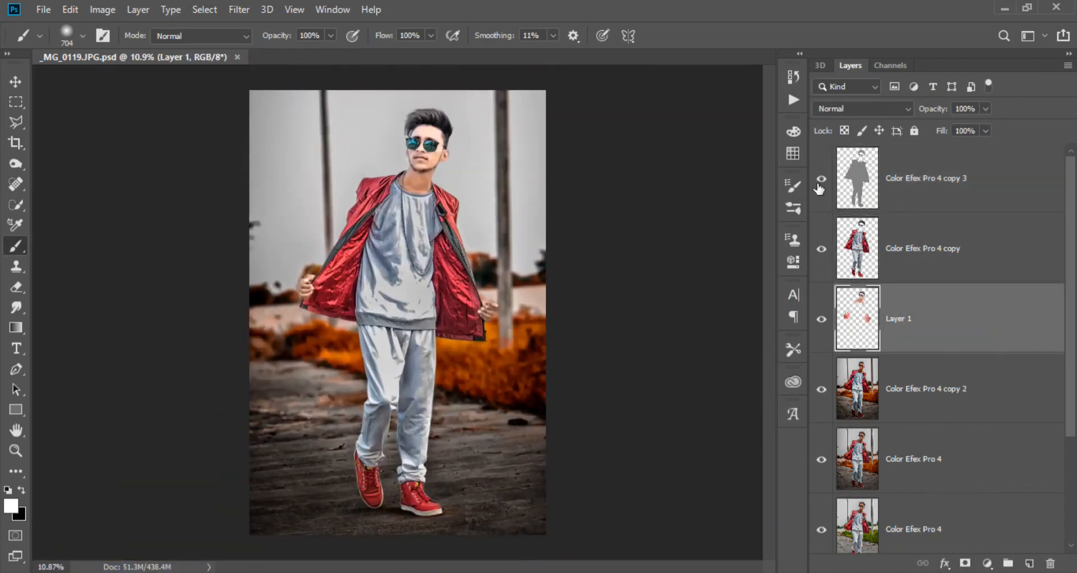
{"action": "left_click", "coordinate": [239, 10]}
{"action": "left_click", "coordinate": [269, 98]}
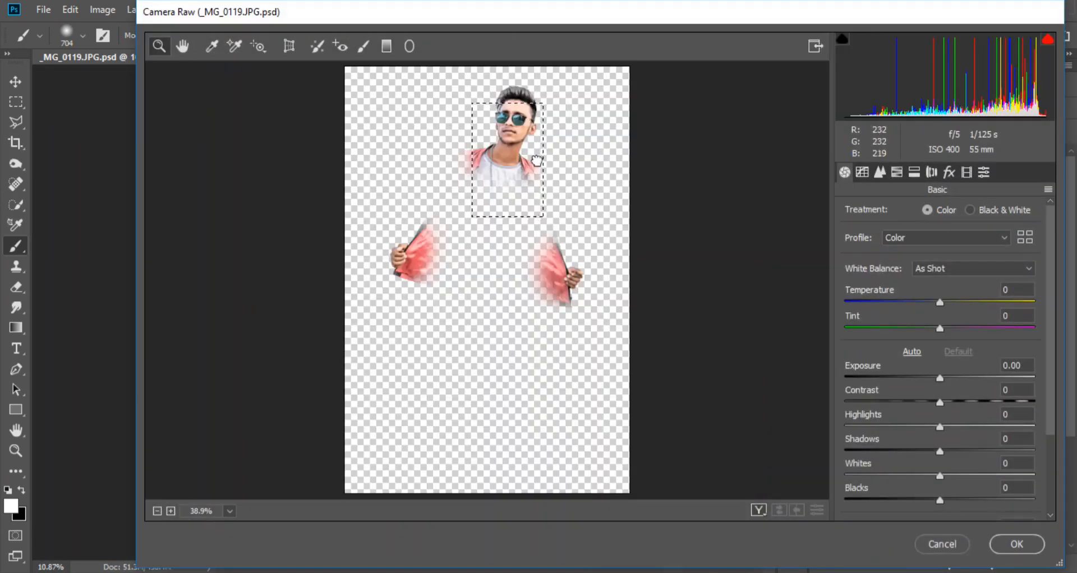
{"action": "left_click_drag", "start_coordinate": [536, 160], "coordinate": [511, 239]}
{"action": "left_click", "coordinate": [363, 46]}
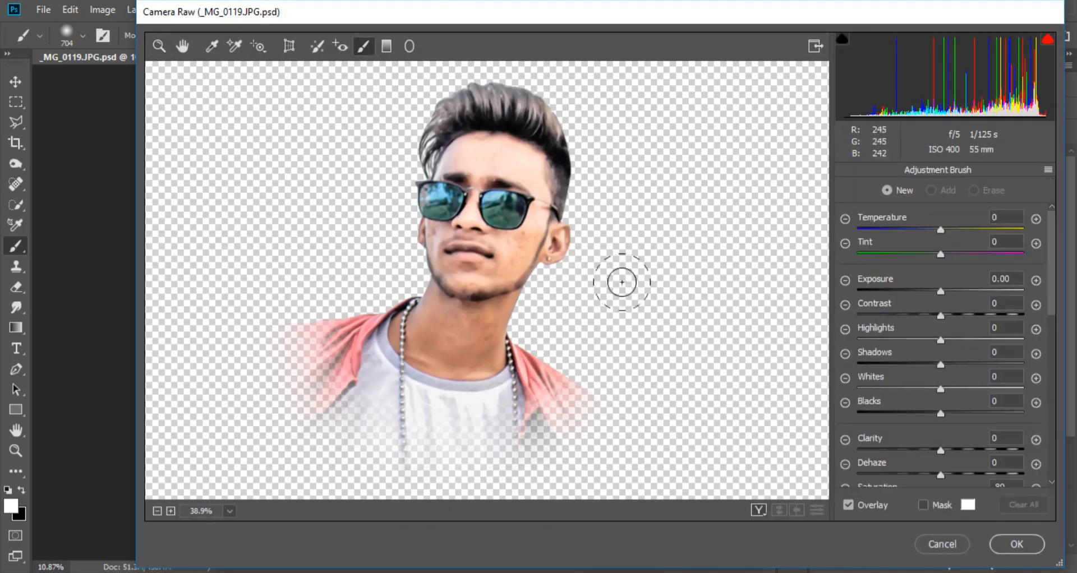
{"action": "mouse_move", "coordinate": [443, 299]}
{"action": "left_mouse_down"}
{"action": "mouse_move", "coordinate": [420, 301]}
{"action": "mouse_move", "coordinate": [506, 240]}
{"action": "mouse_move", "coordinate": [494, 193]}
{"action": "mouse_move", "coordinate": [503, 185]}
{"action": "left_mouse_up"}
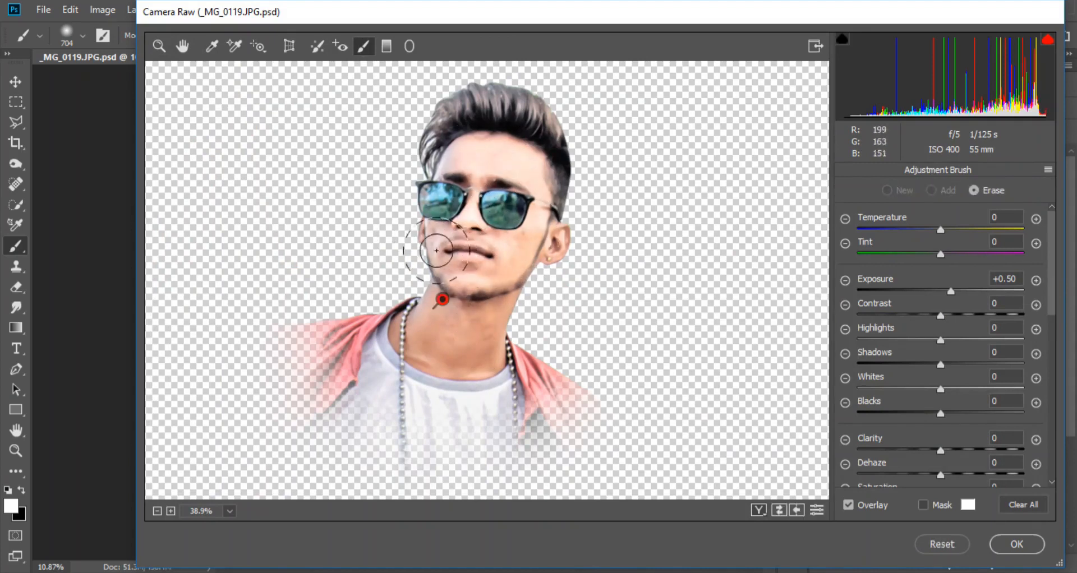
{"action": "scroll", "coordinate": [468, 247], "scroll_direction": "up", "scroll_amount": 4}
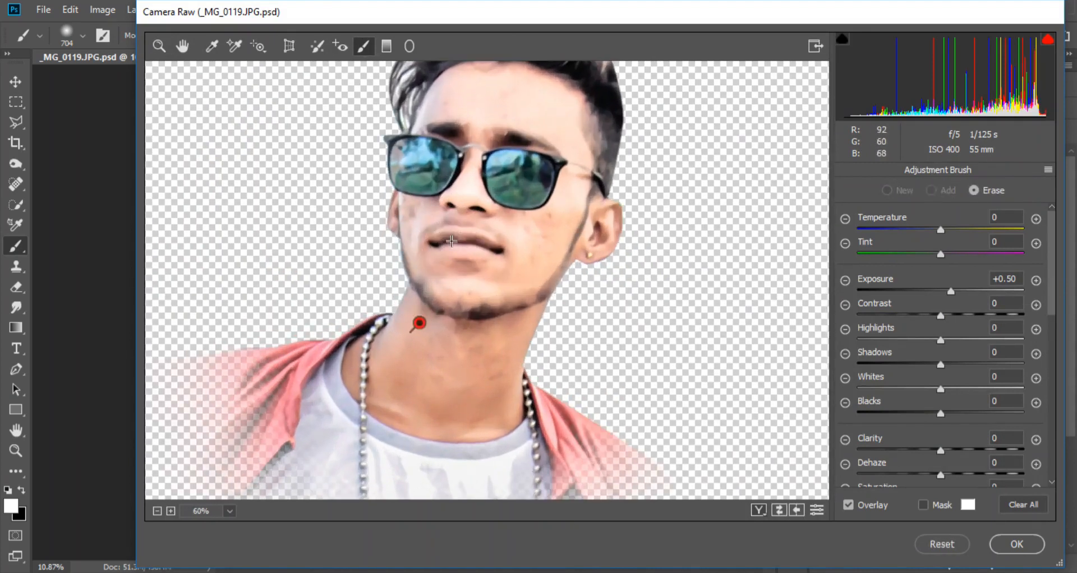
{"action": "scroll", "coordinate": [485, 303], "scroll_direction": "down", "scroll_amount": 4}
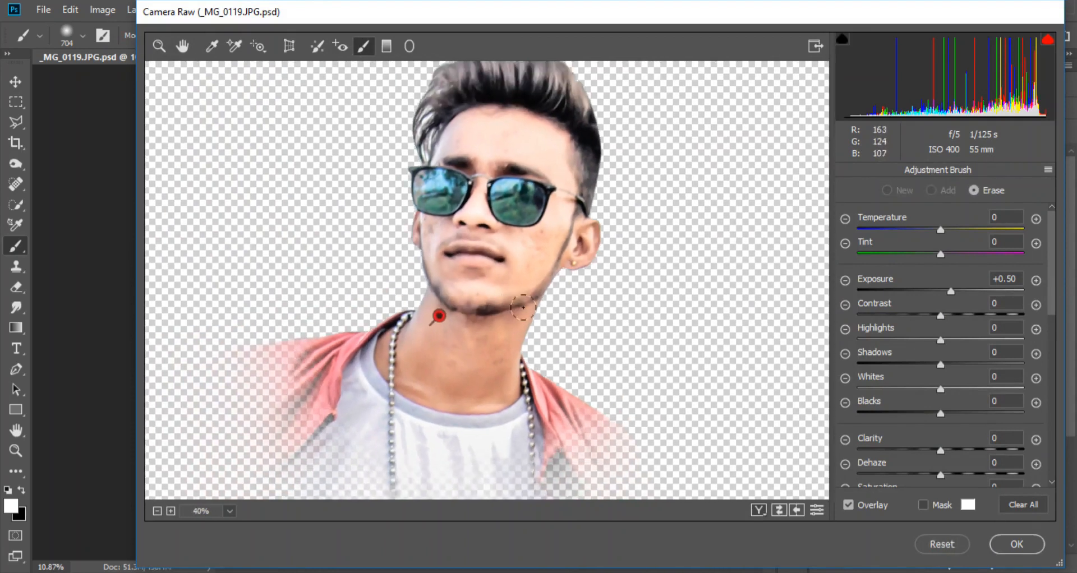
- Extend the brush adjustment to the hands, set Temperature +10, Tint +5 and Blacks -12, apply the filter and save the document
{"action": "left_click_drag", "start_coordinate": [527, 454], "coordinate": [537, 233]}
{"action": "left_click_drag", "start_coordinate": [407, 457], "coordinate": [610, 236]}
{"action": "left_click_drag", "start_coordinate": [810, 160], "coordinate": [482, 261]}
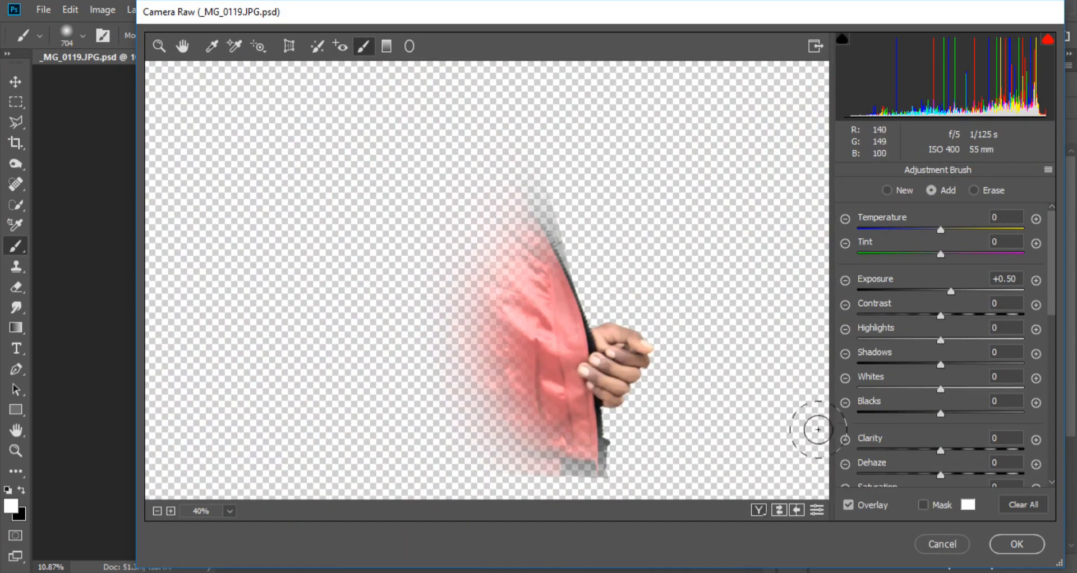
{"action": "left_click", "coordinate": [949, 230]}
{"action": "left_click", "coordinate": [924, 414]}
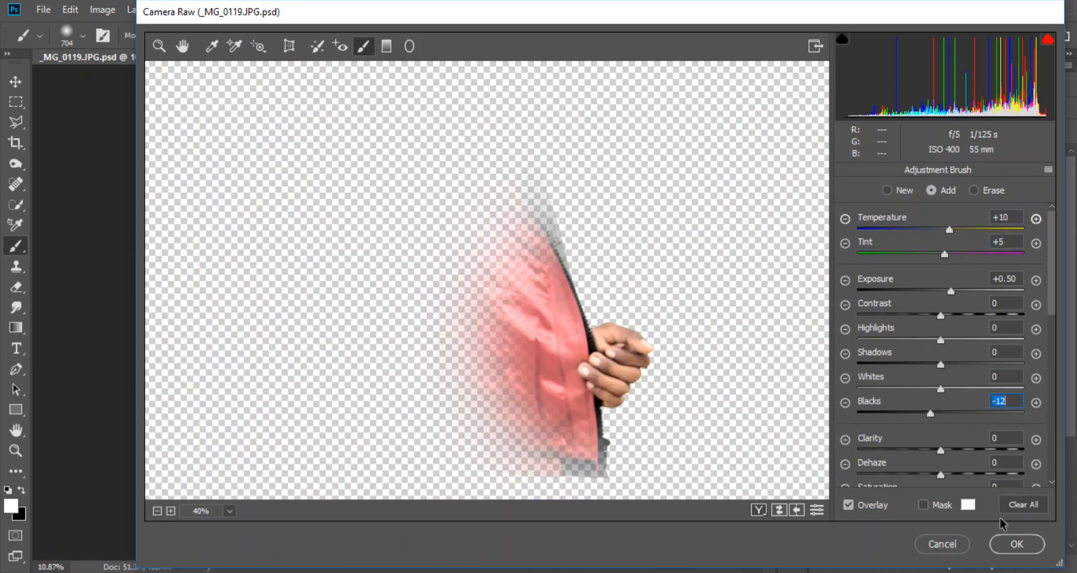
{"action": "left_click", "coordinate": [1014, 543]}
{"action": "key", "text": "ctrl+s"}
{"action": "scroll", "coordinate": [437, 146], "scroll_direction": "up", "scroll_amount": 14}
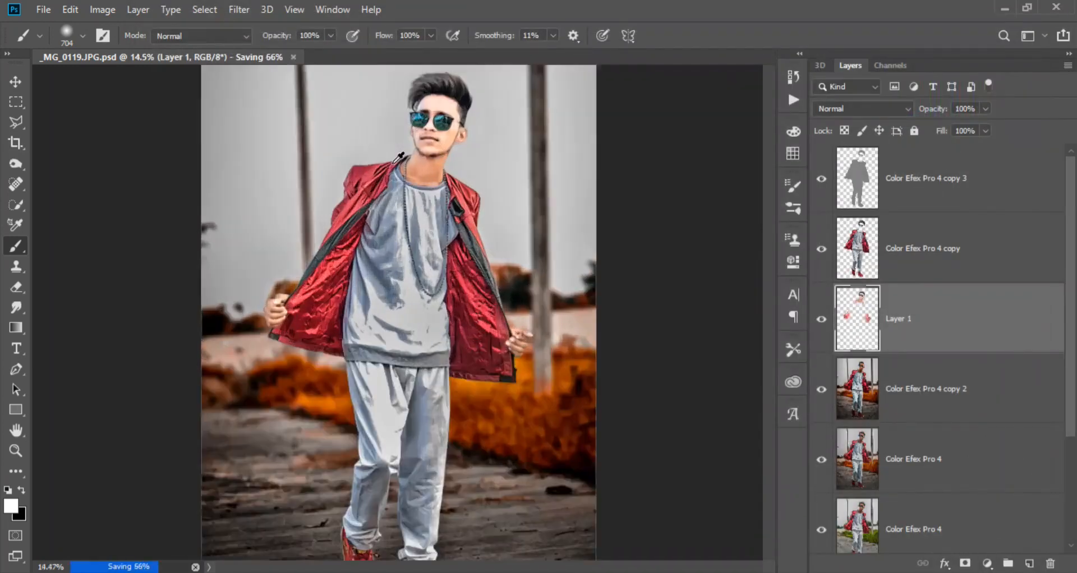
{"action": "scroll", "coordinate": [306, 310], "scroll_direction": "down", "scroll_amount": 4}
{"action": "scroll", "coordinate": [315, 292], "scroll_direction": "down", "scroll_amount": 10}
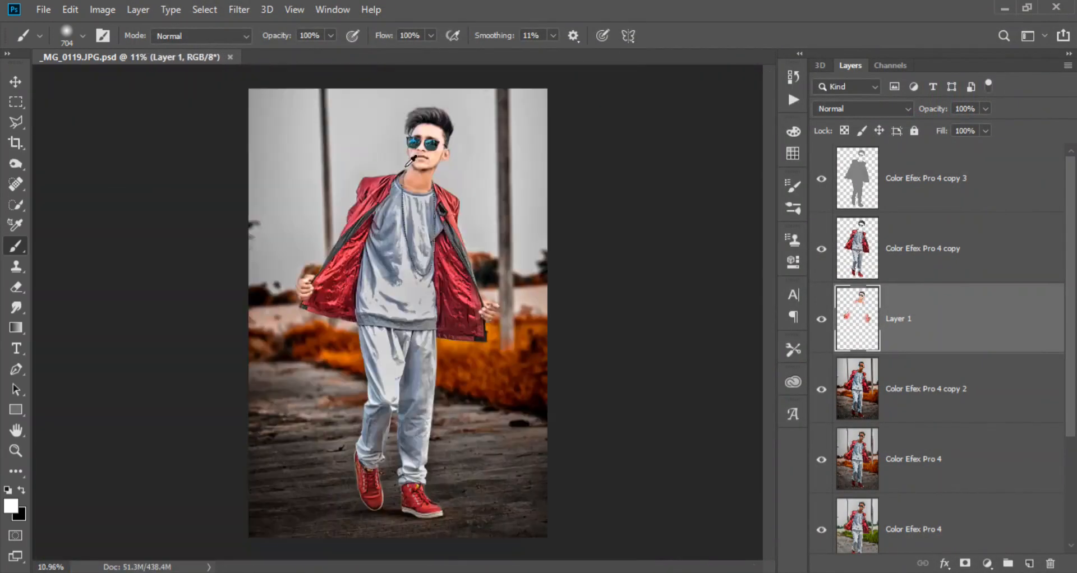
- Erase the harsh edges below the sunglasses, around the nose and by the left ear on Color Efex Pro 4 copy and copy 3
{"action": "left_click", "coordinate": [237, 9]}
{"action": "left_click", "coordinate": [590, 234]}
{"action": "scroll", "coordinate": [443, 171], "scroll_direction": "up", "scroll_amount": 20}
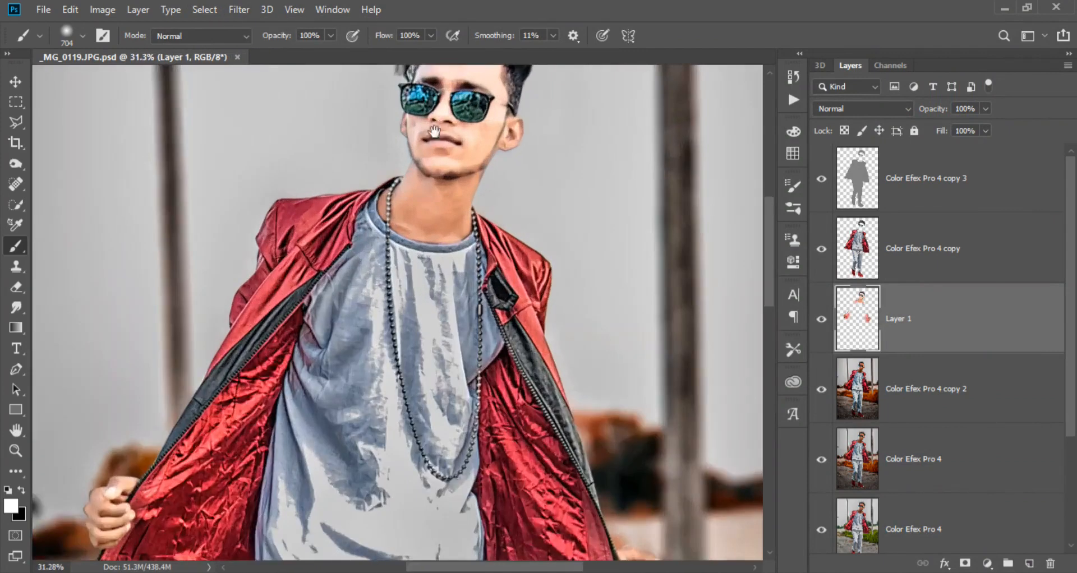
{"action": "left_click", "coordinate": [15, 308]}
{"action": "left_click", "coordinate": [67, 310]}
{"action": "left_click", "coordinate": [919, 248]}
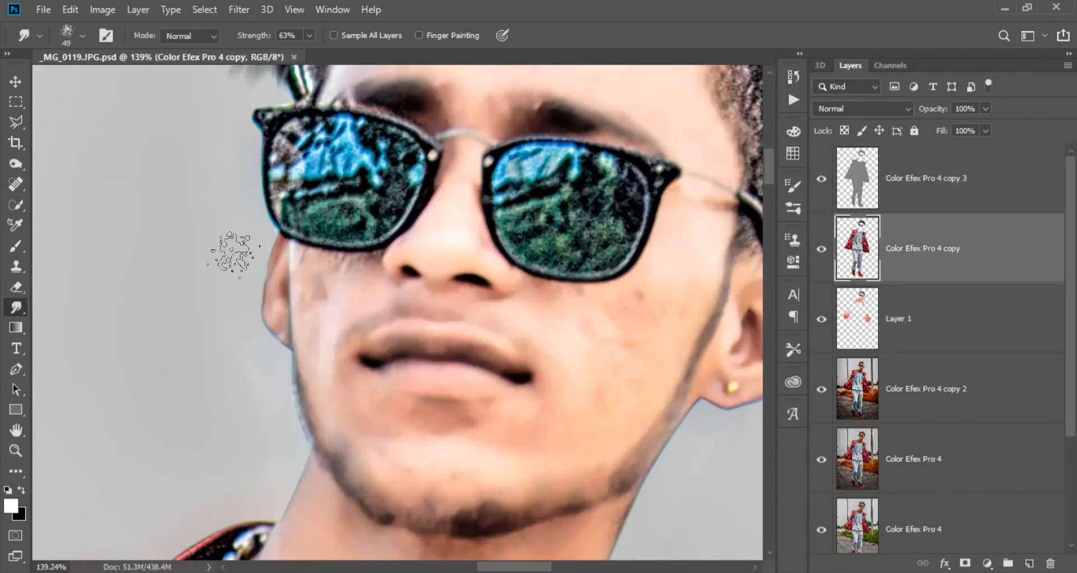
{"action": "key", "text": "e"}
{"action": "scroll", "coordinate": [303, 264], "scroll_direction": "up", "scroll_amount": 3}
{"action": "mouse_move", "coordinate": [302, 284]}
{"action": "left_mouse_down"}
{"action": "mouse_move", "coordinate": [385, 273]}
{"action": "mouse_move", "coordinate": [403, 259]}
{"action": "left_mouse_up"}
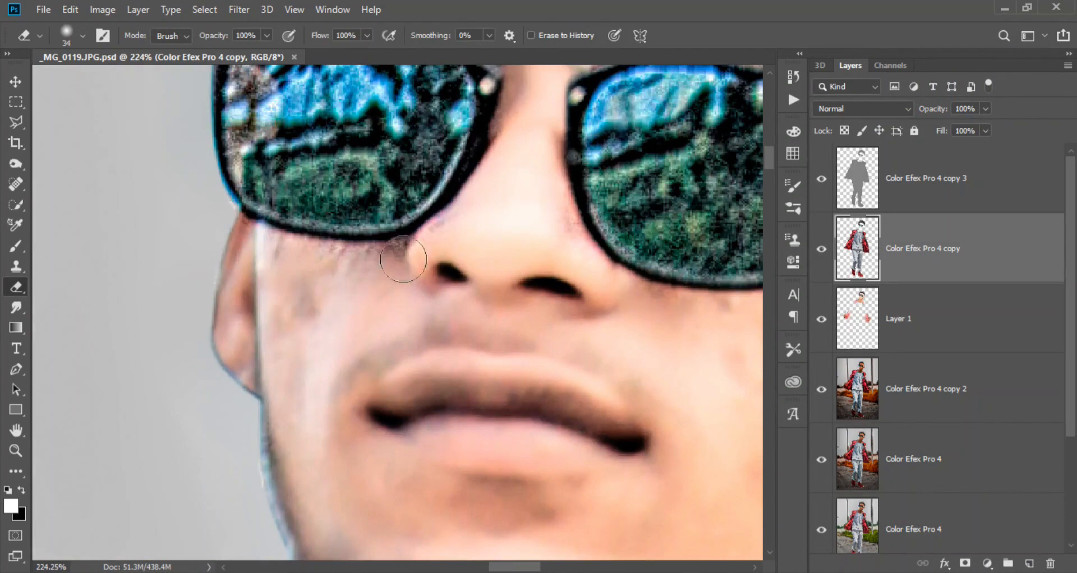
{"action": "left_click", "coordinate": [907, 198]}
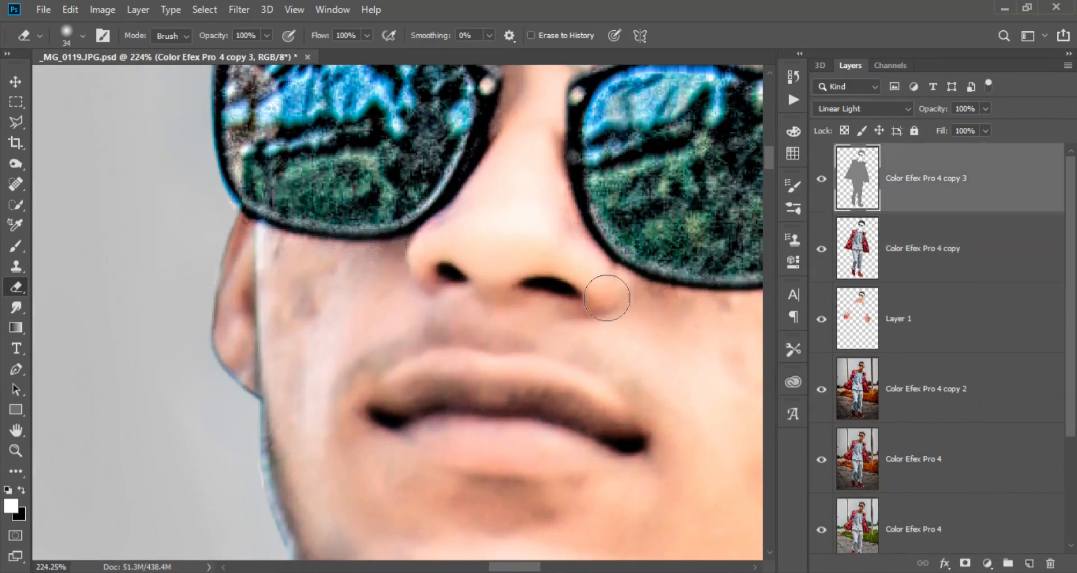
{"action": "left_click_drag", "start_coordinate": [607, 298], "coordinate": [441, 303]}
{"action": "left_click", "coordinate": [891, 254]}
{"action": "left_click_drag", "start_coordinate": [223, 369], "coordinate": [240, 200]}
- Smooth the blemishes on the right cheek of Layer 1 with the Smudge tool at 31% strength
{"action": "left_click", "coordinate": [897, 320]}
{"action": "left_click", "coordinate": [15, 307]}
{"action": "right_click", "coordinate": [536, 265]}
{"action": "scroll", "coordinate": [680, 418], "scroll_direction": "up", "scroll_amount": 5}
{"action": "mouse_move", "coordinate": [634, 238]}
{"action": "left_mouse_down"}
{"action": "mouse_move", "coordinate": [643, 156]}
{"action": "mouse_move", "coordinate": [497, 291]}
{"action": "left_mouse_up"}
{"action": "scroll", "coordinate": [497, 291], "scroll_direction": "down", "scroll_amount": 4}
{"action": "left_click_drag", "start_coordinate": [497, 291], "coordinate": [540, 228]}
{"action": "mouse_move", "coordinate": [516, 281]}
{"action": "left_mouse_down"}
{"action": "mouse_move", "coordinate": [509, 327]}
{"action": "mouse_move", "coordinate": [455, 289]}
{"action": "left_mouse_up"}
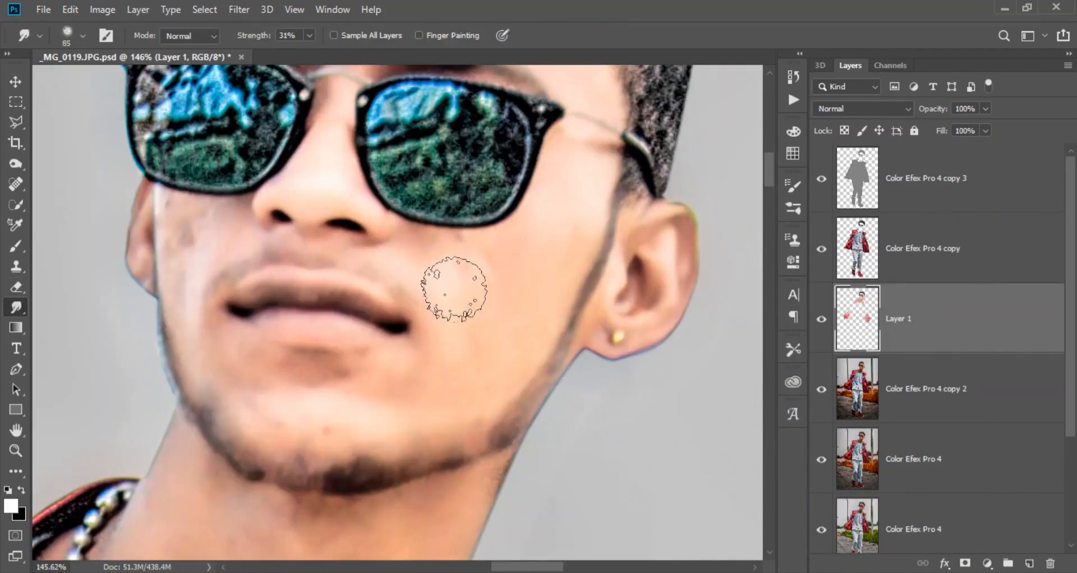
- Smudge the skin of the chin, left cheek and forehead on Layer 1 smooth, using a 106 px brush on the forehead
{"action": "mouse_move", "coordinate": [421, 396]}
{"action": "left_mouse_down"}
{"action": "mouse_move", "coordinate": [364, 433]}
{"action": "mouse_move", "coordinate": [373, 381]}
{"action": "mouse_move", "coordinate": [261, 393]}
{"action": "mouse_move", "coordinate": [201, 359]}
{"action": "mouse_move", "coordinate": [315, 433]}
{"action": "left_mouse_up"}
{"action": "left_click_drag", "start_coordinate": [315, 432], "coordinate": [306, 432]}
{"action": "left_click_drag", "start_coordinate": [257, 402], "coordinate": [280, 461]}
{"action": "left_click_drag", "start_coordinate": [257, 277], "coordinate": [168, 559]}
{"action": "mouse_move", "coordinate": [298, 328]}
{"action": "left_mouse_down"}
{"action": "mouse_move", "coordinate": [237, 296]}
{"action": "mouse_move", "coordinate": [400, 264]}
{"action": "mouse_move", "coordinate": [396, 291]}
{"action": "left_mouse_up"}
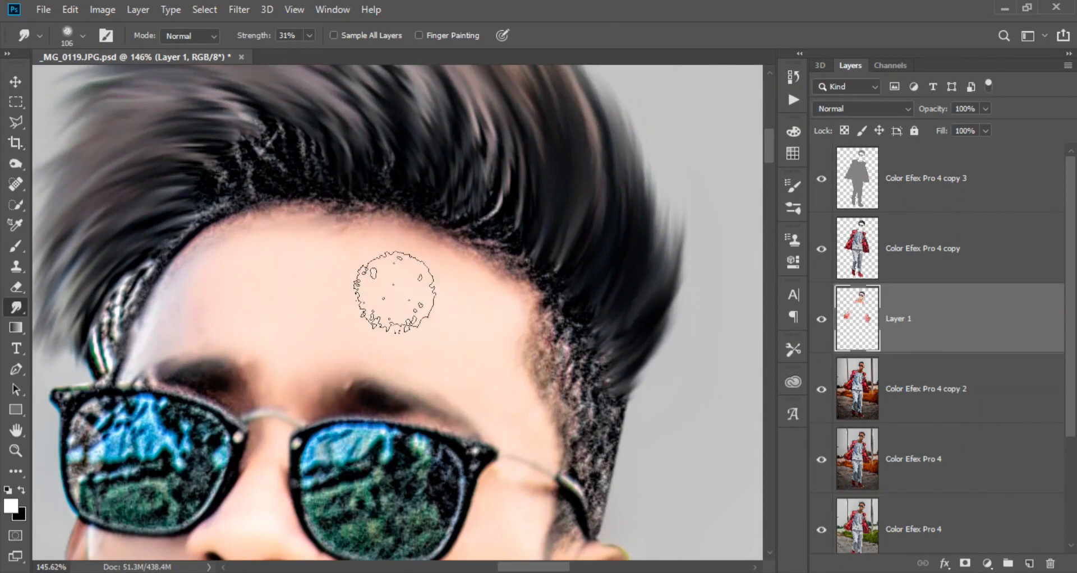
- Smudge the skin of the forehead and neck on Layer 1 smooth, using a 132 px brush on the neck
{"action": "left_click_drag", "start_coordinate": [329, 415], "coordinate": [433, 329]}
{"action": "scroll", "coordinate": [425, 329], "scroll_direction": "down", "scroll_amount": 4}
{"action": "mouse_move", "coordinate": [501, 451]}
{"action": "left_mouse_down"}
{"action": "mouse_move", "coordinate": [362, 306]}
{"action": "mouse_move", "coordinate": [366, 399]}
{"action": "left_mouse_up"}
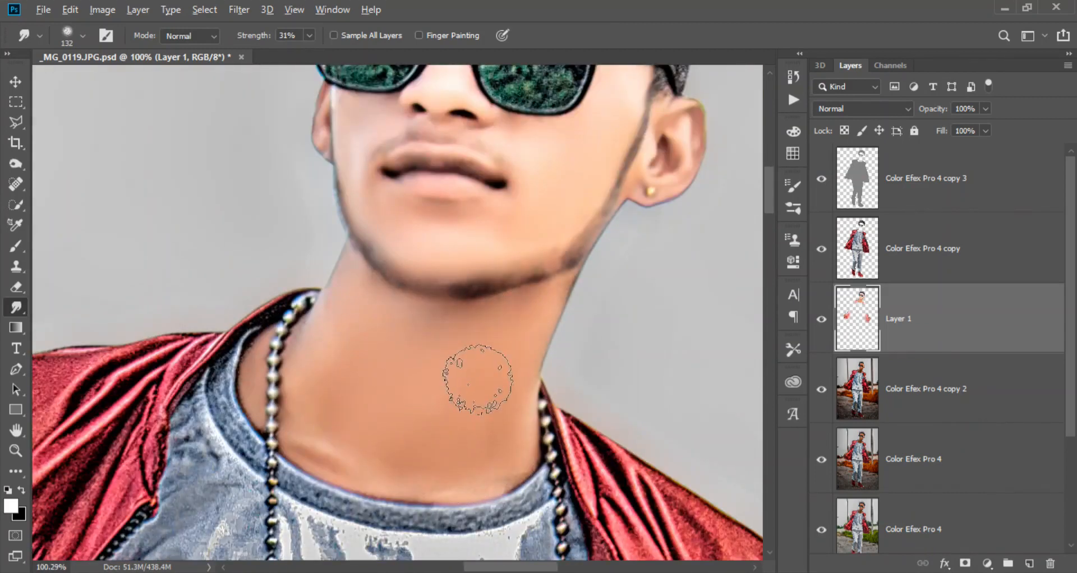
{"action": "scroll", "coordinate": [480, 376], "scroll_direction": "down", "scroll_amount": 8}
{"action": "left_click_drag", "start_coordinate": [484, 372], "coordinate": [494, 123]}
{"action": "scroll", "coordinate": [264, 230], "scroll_direction": "up", "scroll_amount": 6}
{"action": "left_click_drag", "start_coordinate": [679, 305], "coordinate": [347, 327]}
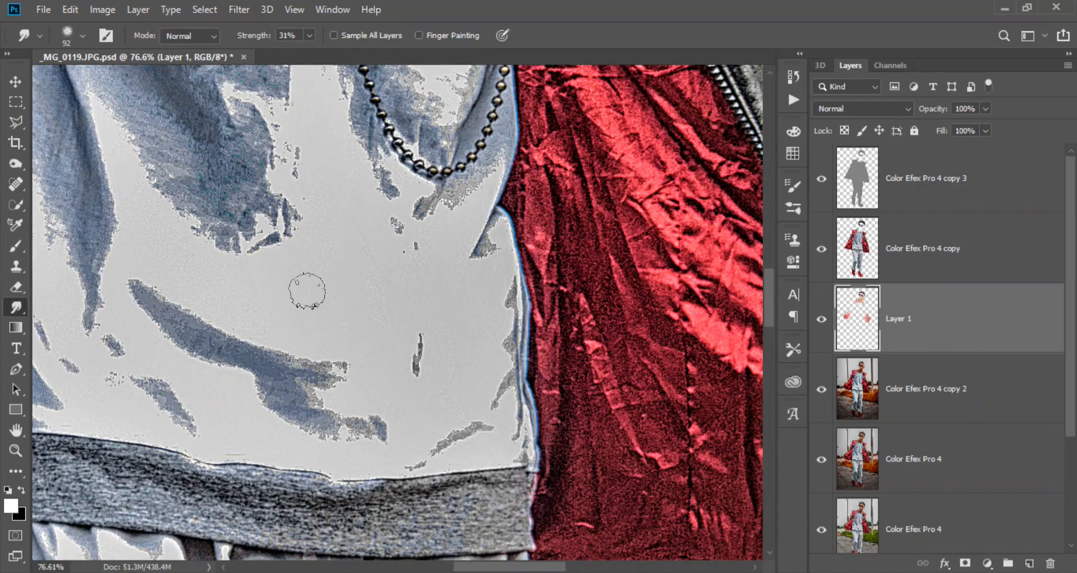
- Open Color Efex Pro 4 copy in the Camera Raw filter and brush Saturation -84 over the trousers
{"action": "scroll", "coordinate": [307, 291], "scroll_direction": "down", "scroll_amount": 6}
{"action": "scroll", "coordinate": [396, 512], "scroll_direction": "up", "scroll_amount": 3}
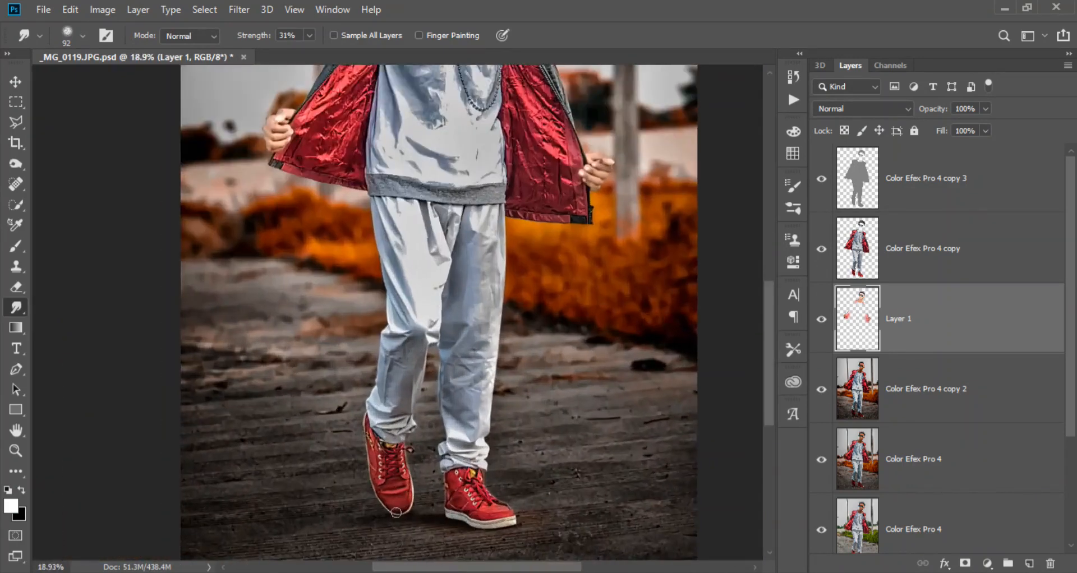
{"action": "scroll", "coordinate": [396, 512], "scroll_direction": "up", "scroll_amount": 3}
{"action": "scroll", "coordinate": [593, 293], "scroll_direction": "down", "scroll_amount": 6}
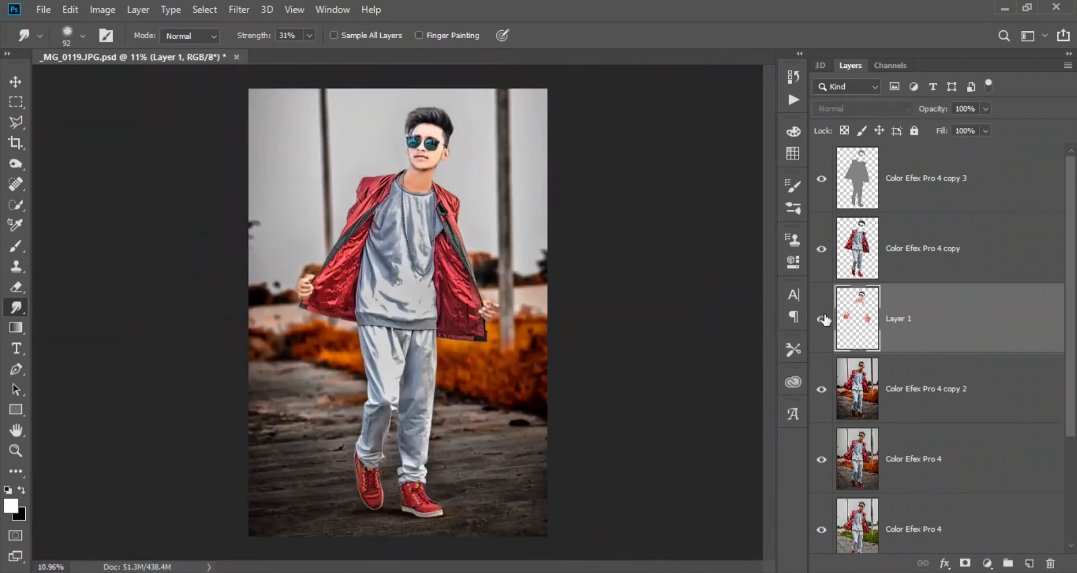
{"action": "left_click", "coordinate": [829, 248]}
{"action": "left_click", "coordinate": [239, 10]}
{"action": "left_click", "coordinate": [312, 105]}
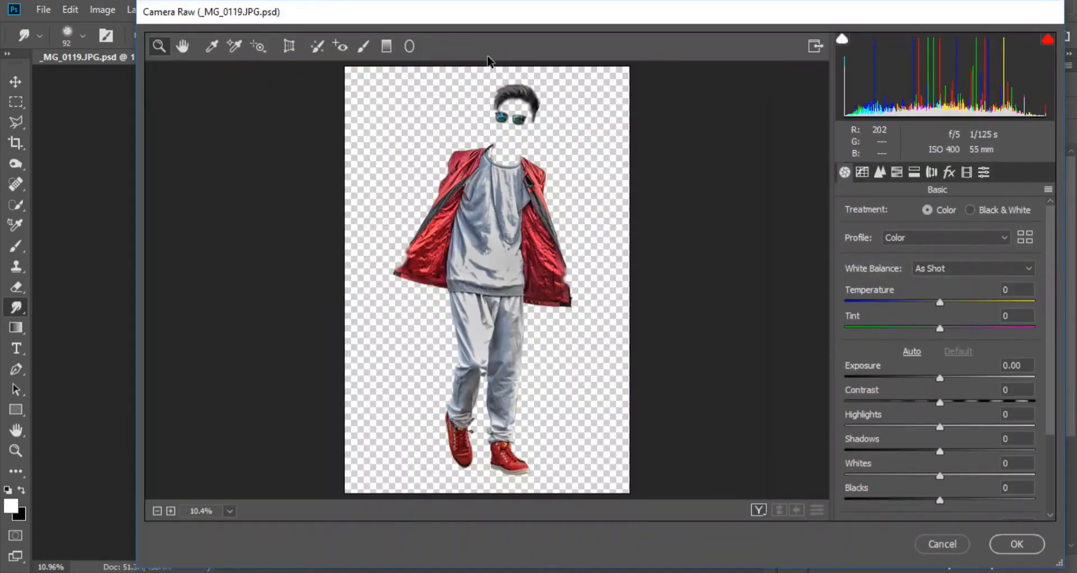
{"action": "left_click_drag", "start_coordinate": [413, 292], "coordinate": [572, 487]}
{"action": "key", "text": "k"}
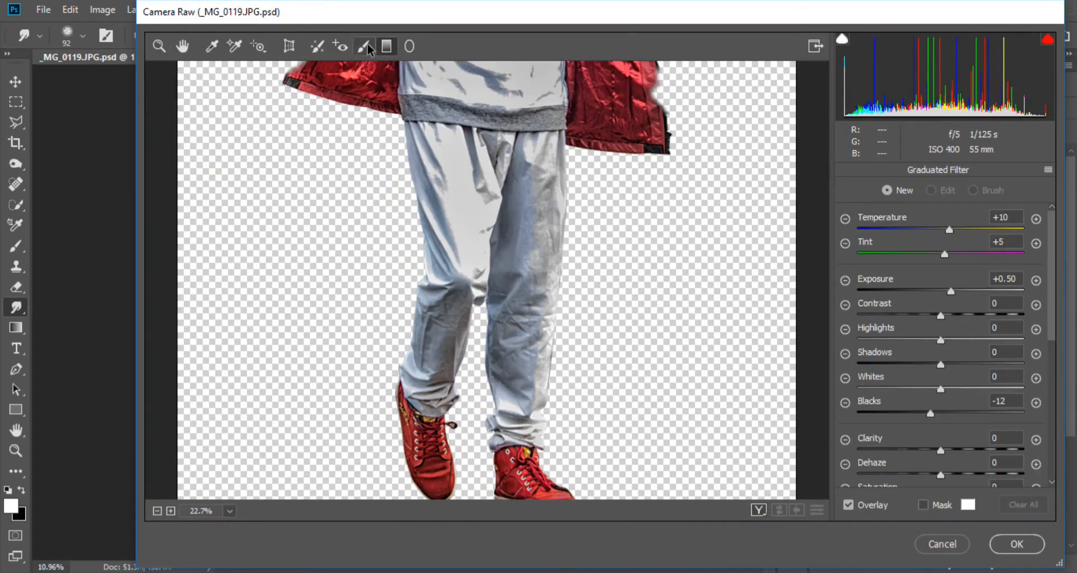
{"action": "scroll", "coordinate": [882, 405], "scroll_direction": "down", "scroll_amount": 3}
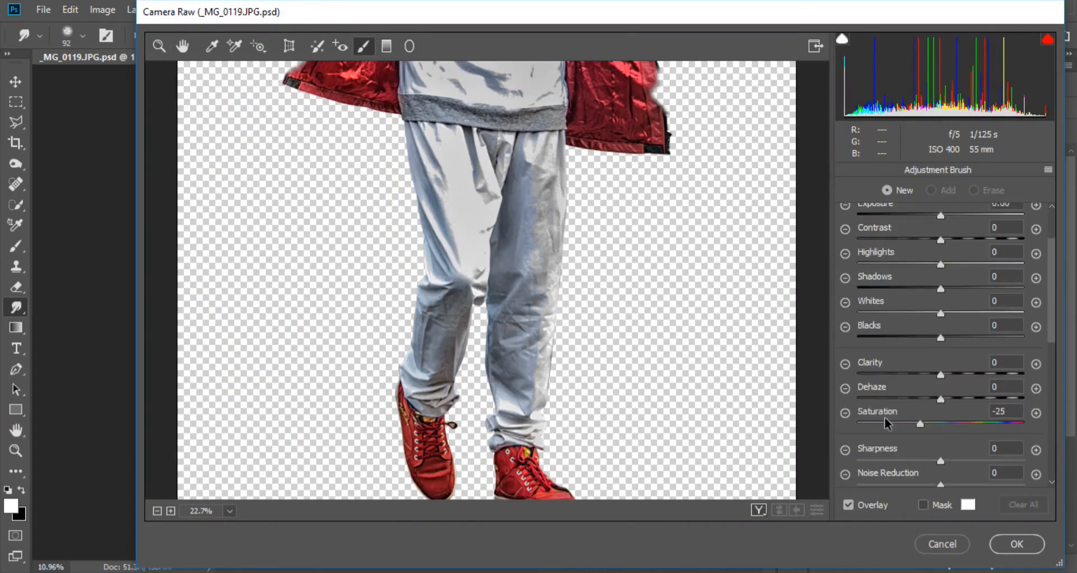
{"action": "left_click_drag", "start_coordinate": [413, 297], "coordinate": [457, 246]}
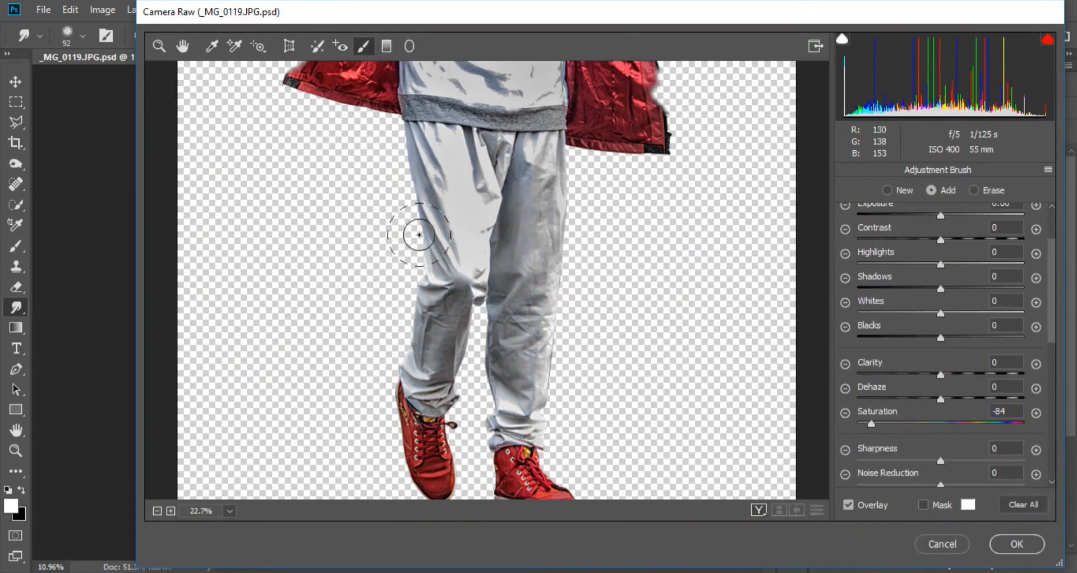
- Set the brush adjustment's Whites to +37 and Temperature to -19, and extend it over the rest of the trousers and the shirt
{"action": "left_click_drag", "start_coordinate": [965, 314], "coordinate": [971, 314]}
{"action": "scroll", "coordinate": [941, 255], "scroll_direction": "up", "scroll_amount": 3}
{"action": "left_click_drag", "start_coordinate": [539, 164], "coordinate": [526, 340]}
{"action": "scroll", "coordinate": [504, 320], "scroll_direction": "up", "scroll_amount": 5}
{"action": "mouse_move", "coordinate": [451, 288]}
{"action": "left_mouse_down"}
{"action": "mouse_move", "coordinate": [464, 366]}
{"action": "mouse_move", "coordinate": [523, 375]}
{"action": "left_mouse_up"}
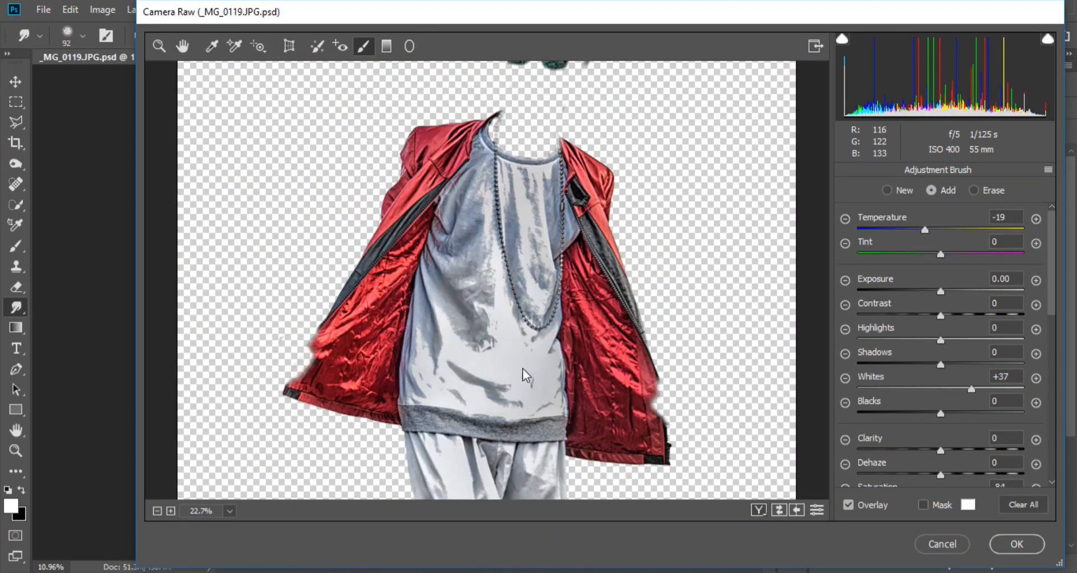
{"action": "mouse_move", "coordinate": [438, 300]}
{"action": "left_mouse_down"}
{"action": "mouse_move", "coordinate": [485, 143]}
{"action": "mouse_move", "coordinate": [510, 214]}
{"action": "mouse_move", "coordinate": [554, 218]}
{"action": "left_mouse_up"}
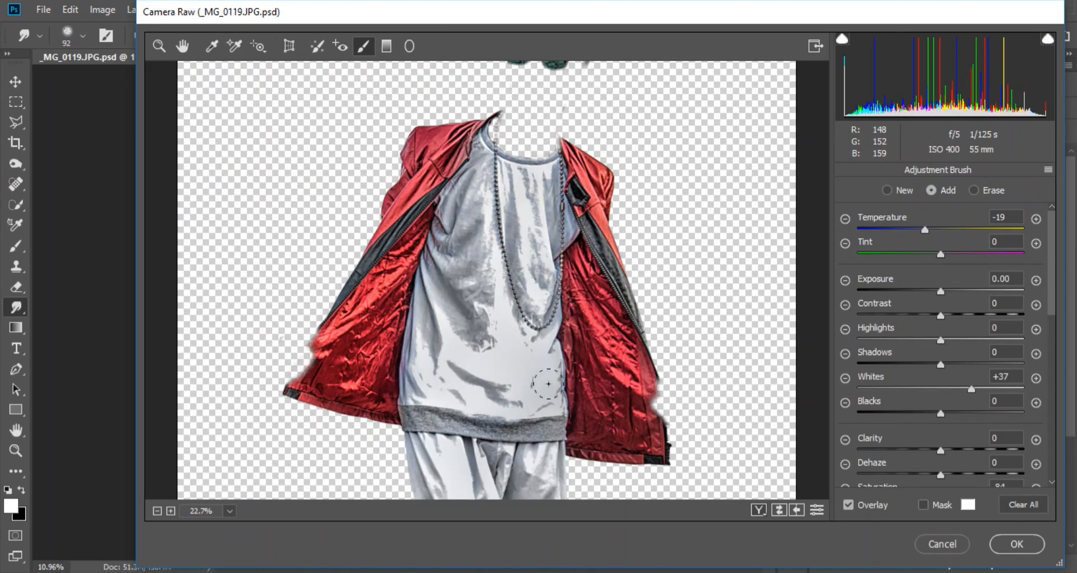
{"action": "left_click_drag", "start_coordinate": [548, 383], "coordinate": [545, 422]}
- Set the brush adjustment's Temperature to -37 and Blacks to -14, apply the filter, save the document and compare the layer on and off
{"action": "scroll", "coordinate": [520, 349], "scroll_direction": "down", "scroll_amount": 4}
{"action": "scroll", "coordinate": [512, 320], "scroll_direction": "up", "scroll_amount": 3}
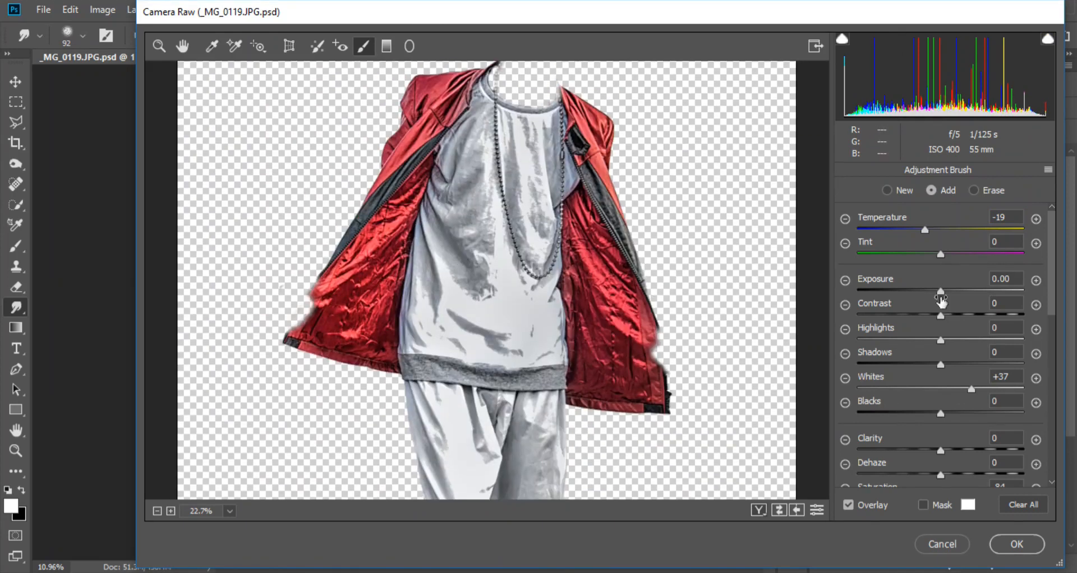
{"action": "scroll", "coordinate": [561, 348], "scroll_direction": "down", "scroll_amount": 3}
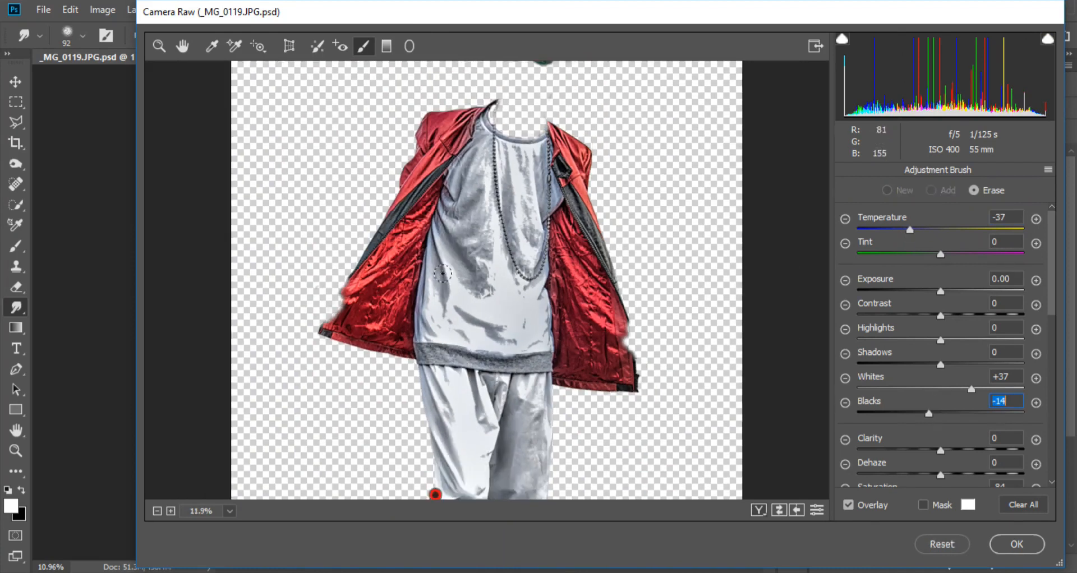
{"action": "left_click", "coordinate": [1016, 543]}
{"action": "key", "text": "ctrl+s"}
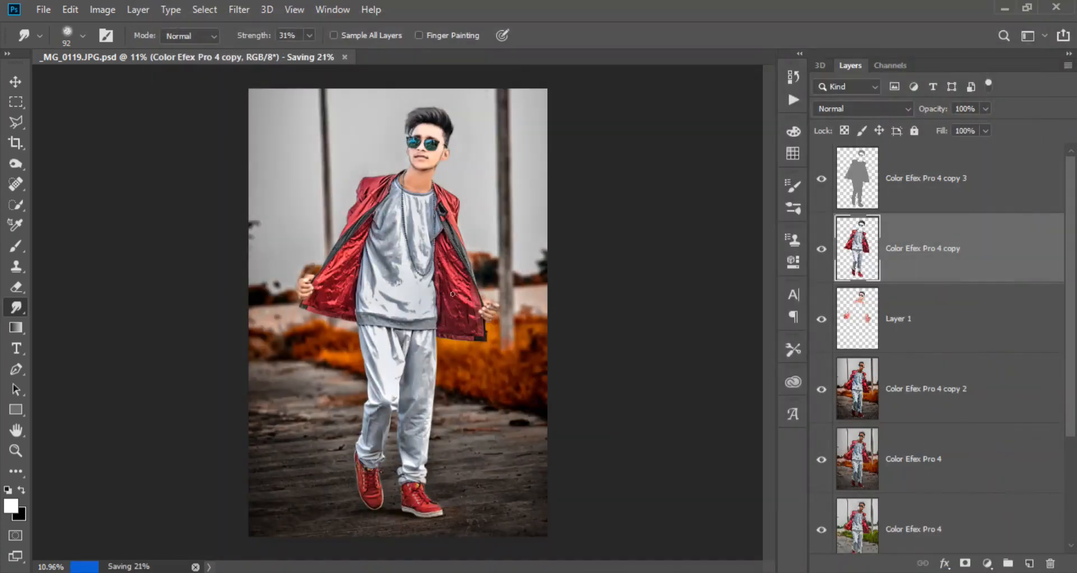
{"action": "key", "text": "ctrl+0"}
{"action": "left_click", "coordinate": [822, 246]}
{"action": "left_click", "coordinate": [822, 247]}
{"action": "left_click", "coordinate": [822, 247]}
{"action": "left_click", "coordinate": [827, 244]}
- Create a new layer above Color Efex Pro 4 copy 2 and draw a white-to-transparent radial gradient over the upper sky
{"action": "scroll", "coordinate": [701, 249], "scroll_direction": "down", "scroll_amount": 3}
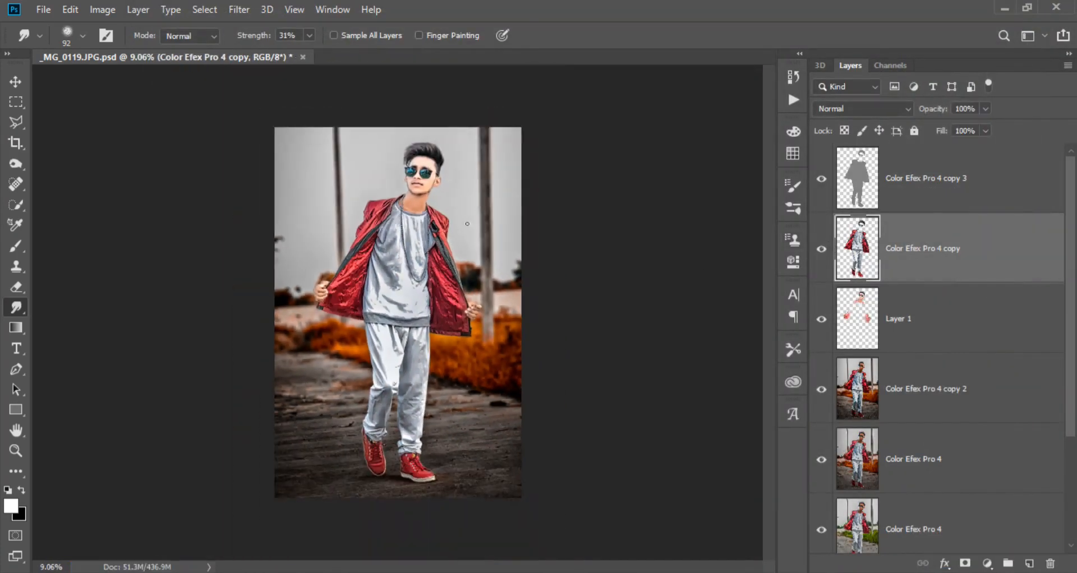
{"action": "scroll", "coordinate": [701, 249], "scroll_direction": "up", "scroll_amount": 1}
{"action": "left_click", "coordinate": [925, 401]}
{"action": "left_click", "coordinate": [1029, 564]}
{"action": "left_click", "coordinate": [17, 327]}
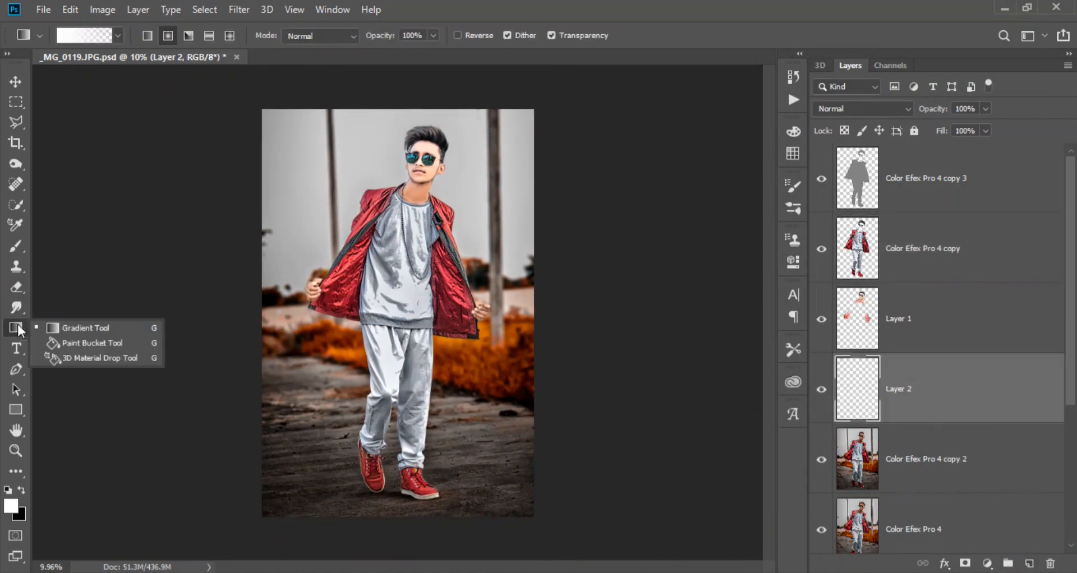
{"action": "mouse_move", "coordinate": [349, 191]}
{"action": "left_mouse_down"}
{"action": "mouse_move", "coordinate": [363, 205]}
{"action": "mouse_move", "coordinate": [488, 84]}
{"action": "left_mouse_up"}
- Free-transform the gradient on Layer 2 over the sky behind the man, finishing with a scale of 87.34% wide by 90.08% high
{"action": "key", "text": "ctrl+t"}
{"action": "left_click_drag", "start_coordinate": [435, 145], "coordinate": [444, 157]}
{"action": "left_click_drag", "start_coordinate": [337, 223], "coordinate": [233, 309]}
{"action": "left_click_drag", "start_coordinate": [376, 250], "coordinate": [411, 221]}
{"action": "left_click_drag", "start_coordinate": [402, 277], "coordinate": [466, 216]}
{"action": "left_click", "coordinate": [725, 35]}
{"action": "key", "text": "ctrl+t"}
{"action": "left_click_drag", "start_coordinate": [572, 298], "coordinate": [550, 288]}
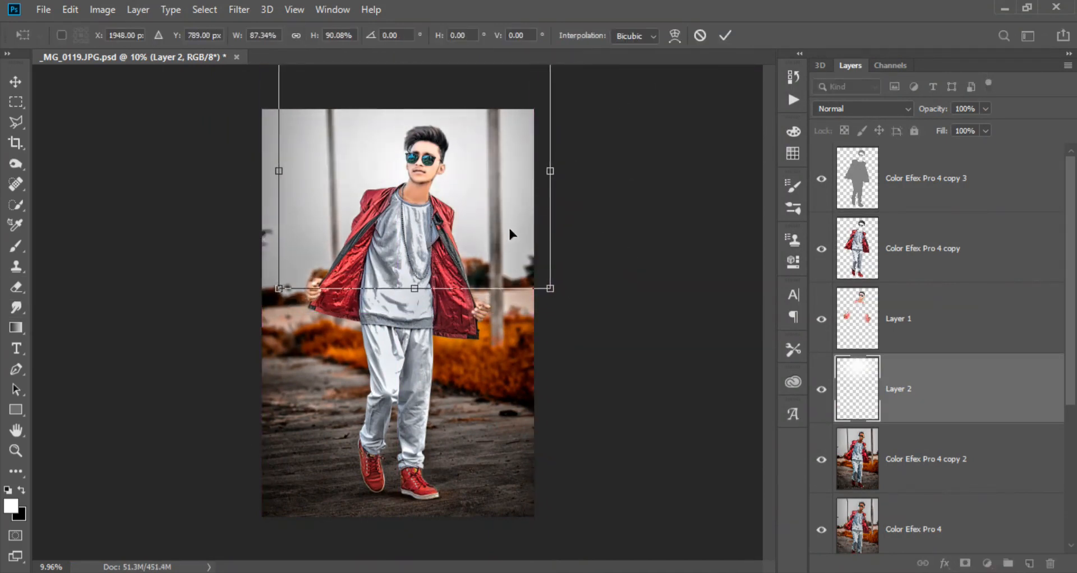
{"action": "left_click", "coordinate": [723, 37]}
- Create a new layer above Color Efex Pro 4 copy 3 and set the foreground colour to bright blue
{"action": "left_click", "coordinate": [848, 293]}
{"action": "left_click", "coordinate": [1028, 563]}
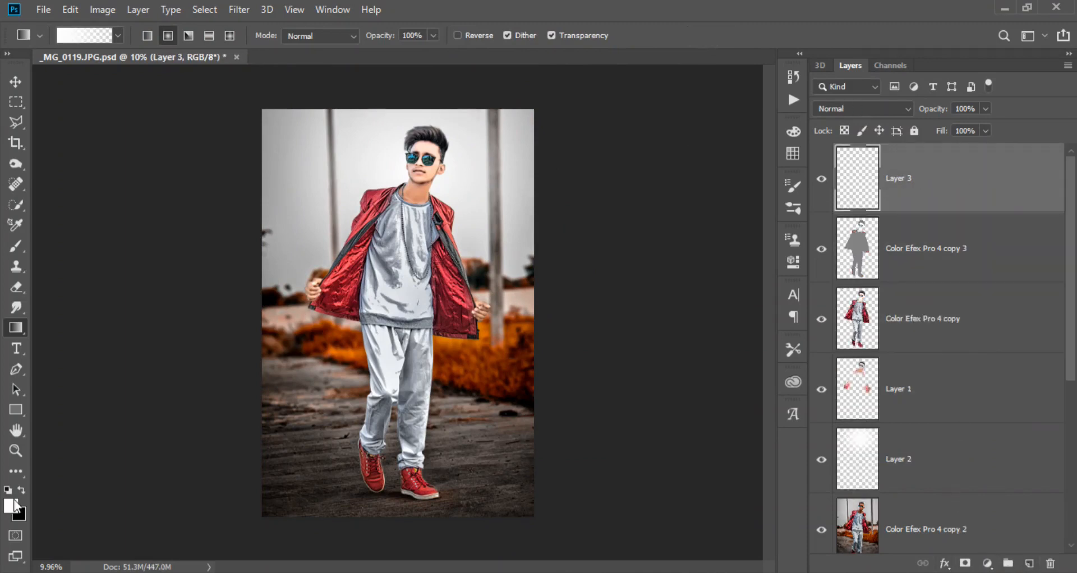
{"action": "left_click", "coordinate": [10, 506]}
{"action": "left_click", "coordinate": [813, 342]}
{"action": "left_click", "coordinate": [793, 251]}
{"action": "left_click", "coordinate": [915, 245]}
- Paint the sunglass lenses blue on Layer 3 with the Brush tool
{"action": "left_click", "coordinate": [16, 451]}
{"action": "left_click_drag", "start_coordinate": [413, 139], "coordinate": [513, 141]}
{"action": "left_click", "coordinate": [15, 249]}
{"action": "scroll", "coordinate": [416, 276], "scroll_direction": "up", "scroll_amount": 5}
{"action": "left_click_drag", "start_coordinate": [398, 285], "coordinate": [264, 278]}
{"action": "left_click_drag", "start_coordinate": [470, 268], "coordinate": [486, 280]}
{"action": "scroll", "coordinate": [486, 280], "scroll_direction": "up", "scroll_amount": 3}
{"action": "left_click_drag", "start_coordinate": [611, 331], "coordinate": [426, 240]}
{"action": "mouse_move", "coordinate": [430, 240]}
{"action": "left_mouse_down"}
{"action": "mouse_move", "coordinate": [480, 266]}
{"action": "mouse_move", "coordinate": [507, 316]}
{"action": "mouse_move", "coordinate": [427, 315]}
{"action": "mouse_move", "coordinate": [422, 307]}
{"action": "mouse_move", "coordinate": [485, 337]}
{"action": "mouse_move", "coordinate": [550, 286]}
{"action": "left_mouse_up"}
- Set Layer 3's blend mode to Color and paint the remaining areas of both lenses with a 51 px brush
{"action": "left_click", "coordinate": [862, 109]}
{"action": "left_click", "coordinate": [822, 477]}
{"action": "left_click_drag", "start_coordinate": [431, 244], "coordinate": [595, 228]}
{"action": "mouse_move", "coordinate": [427, 247]}
{"action": "left_mouse_down"}
{"action": "mouse_move", "coordinate": [410, 264]}
{"action": "mouse_move", "coordinate": [342, 267]}
{"action": "left_mouse_up"}
{"action": "mouse_move", "coordinate": [283, 196]}
{"action": "left_mouse_down"}
{"action": "mouse_move", "coordinate": [363, 173]}
{"action": "mouse_move", "coordinate": [415, 195]}
{"action": "left_mouse_up"}
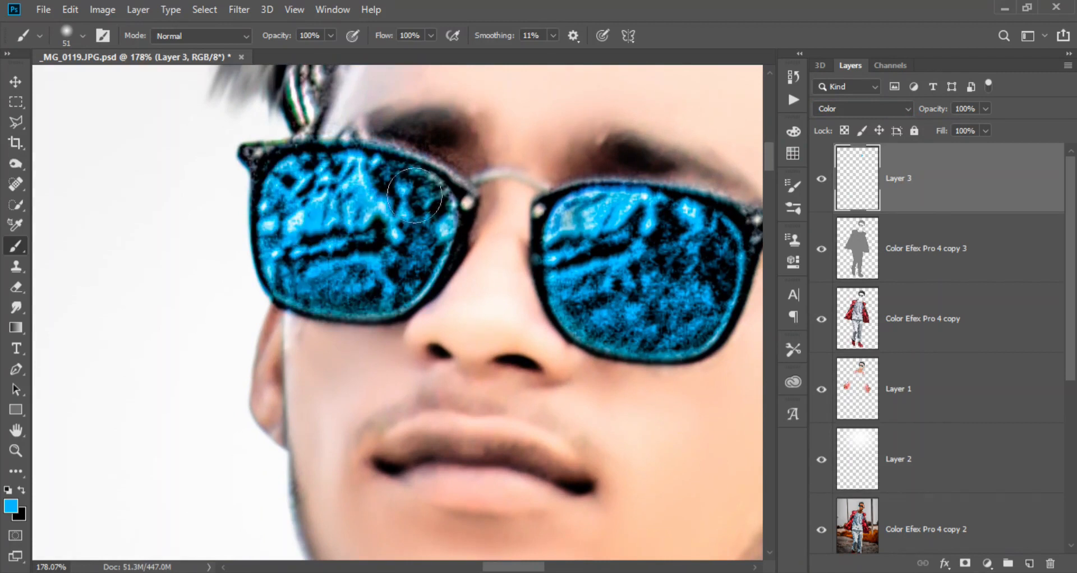
- Stamp all visible layers into a new layer on top and duplicate it
{"action": "scroll", "coordinate": [325, 282], "scroll_direction": "down", "scroll_amount": 20}
{"action": "scroll", "coordinate": [451, 175], "scroll_direction": "up", "scroll_amount": 3}
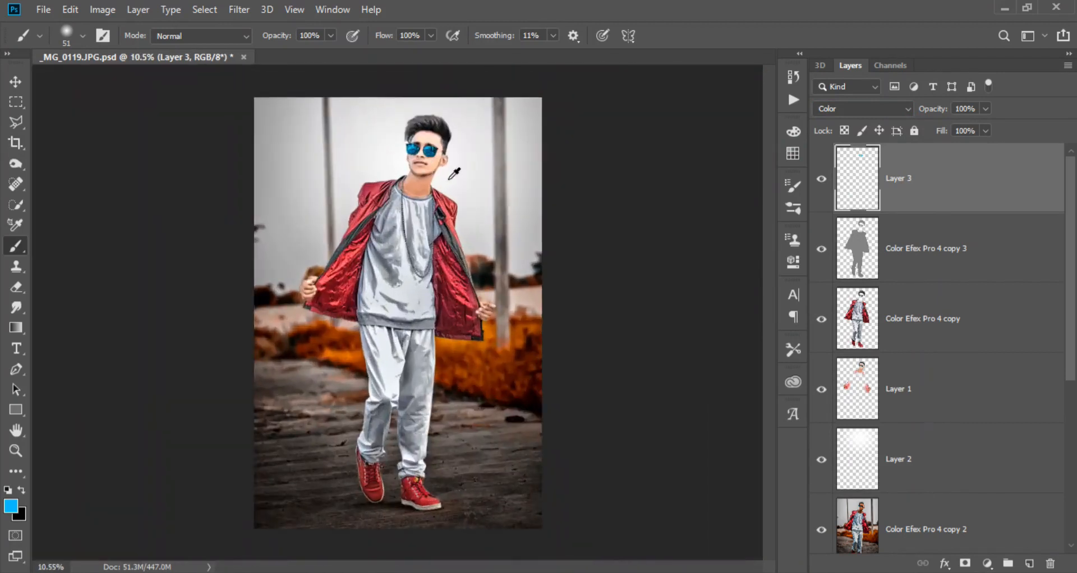
{"action": "scroll", "coordinate": [452, 174], "scroll_direction": "down", "scroll_amount": 1}
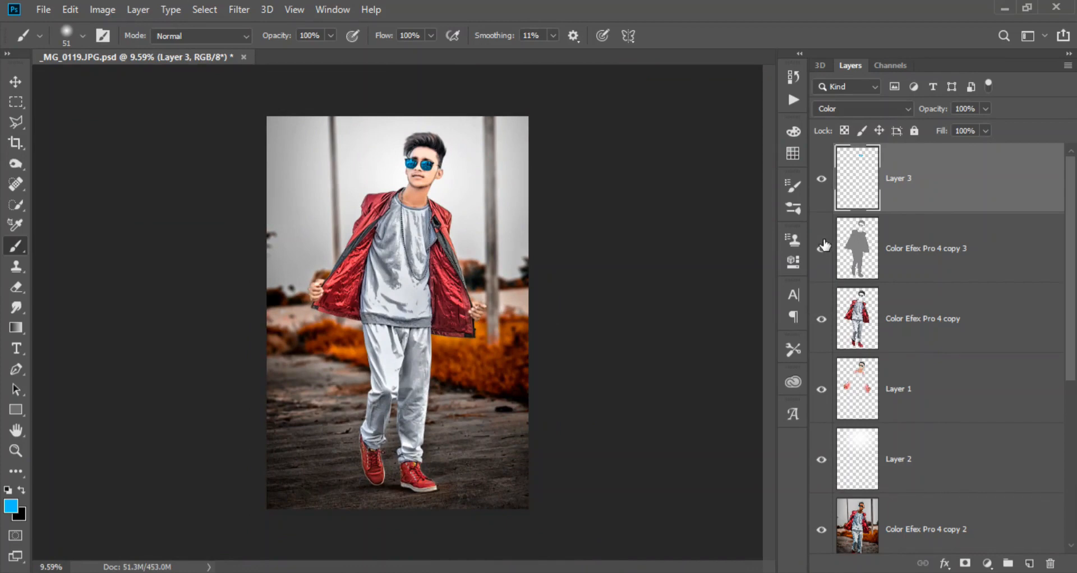
{"action": "key", "text": "ctrl+alt+shift+e"}
{"action": "key", "text": "ctrl+j"}
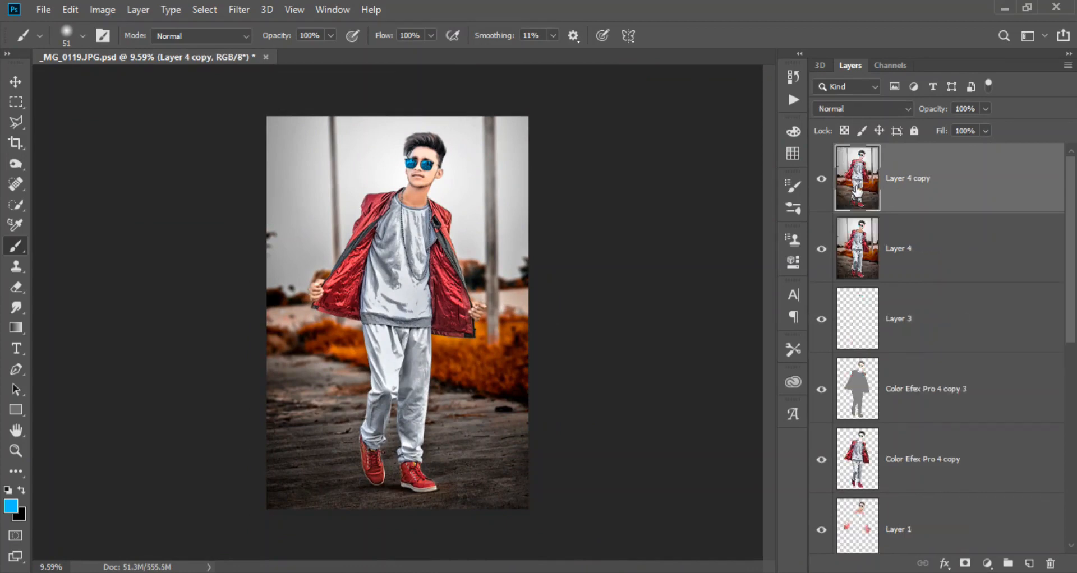
- Apply the GREYCstoration filter to Layer 4 copy with Strength 100, Contour 0.3 and 2 iterations, previewing it on the face
{"action": "left_click", "coordinate": [239, 10]}
{"action": "mouse_move", "coordinate": [428, 238]}
{"action": "left_click", "coordinate": [478, 278]}
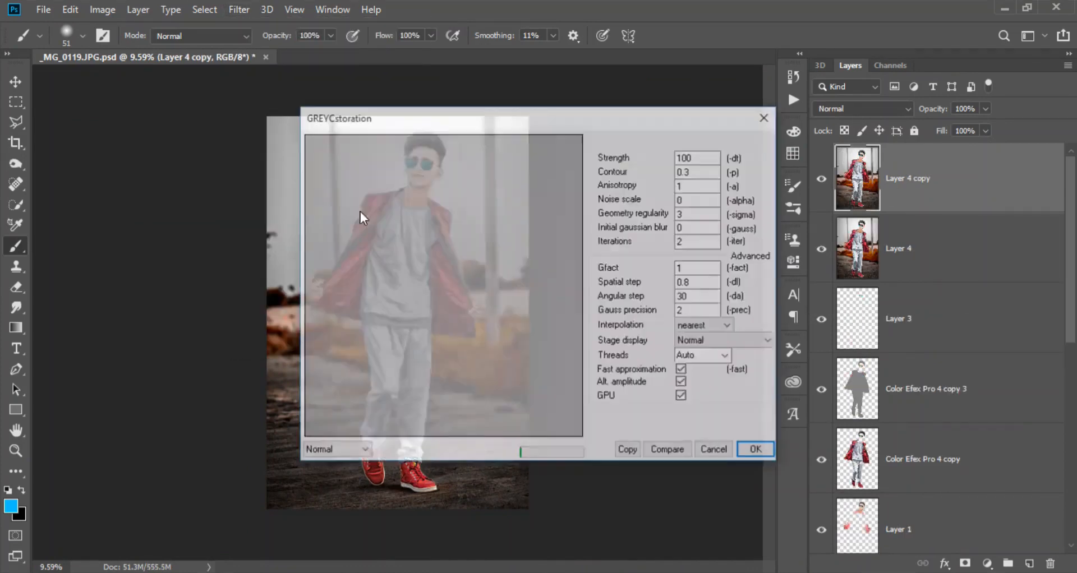
{"action": "left_click_drag", "start_coordinate": [434, 303], "coordinate": [226, 7]}
{"action": "left_click_drag", "start_coordinate": [449, 336], "coordinate": [490, 36]}
{"action": "left_click_drag", "start_coordinate": [404, 381], "coordinate": [477, 538]}
{"action": "left_click_drag", "start_coordinate": [401, 341], "coordinate": [402, 553]}
{"action": "left_click_drag", "start_coordinate": [427, 314], "coordinate": [436, 552]}
{"action": "left_click_drag", "start_coordinate": [392, 180], "coordinate": [385, 357]}
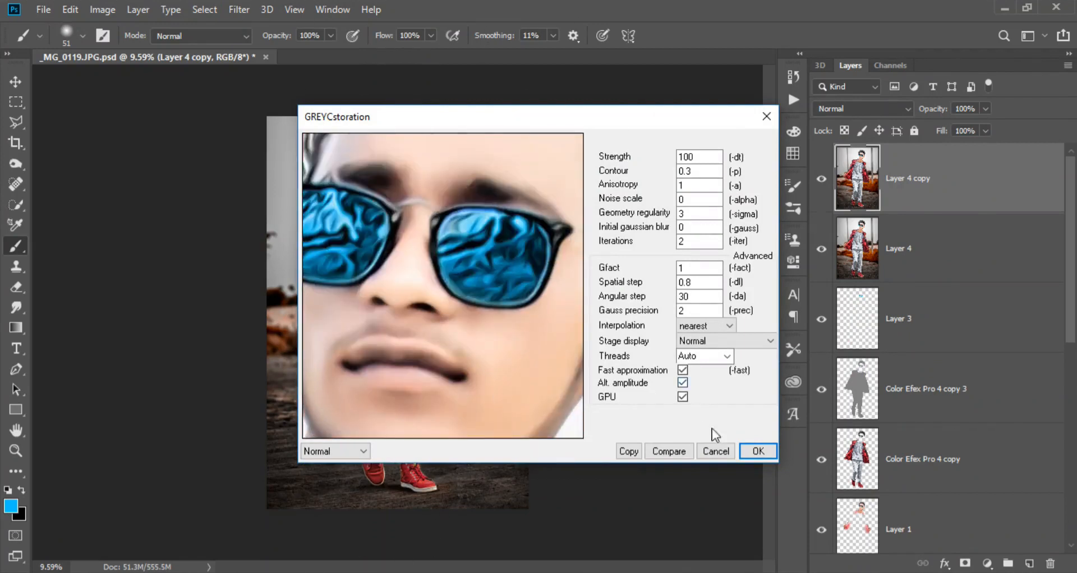
{"action": "left_click", "coordinate": [758, 451]}
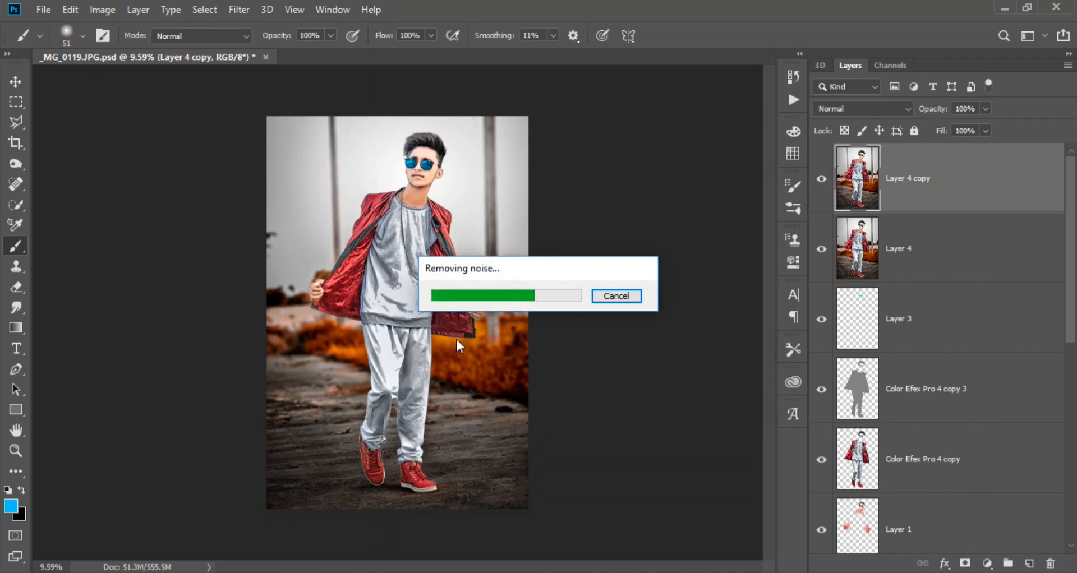
- Examine the smoothed face, shirt and jacket up close, comparing the image with Layer 4 copy shown and hidden
{"action": "scroll", "coordinate": [431, 178], "scroll_direction": "up", "scroll_amount": 13}
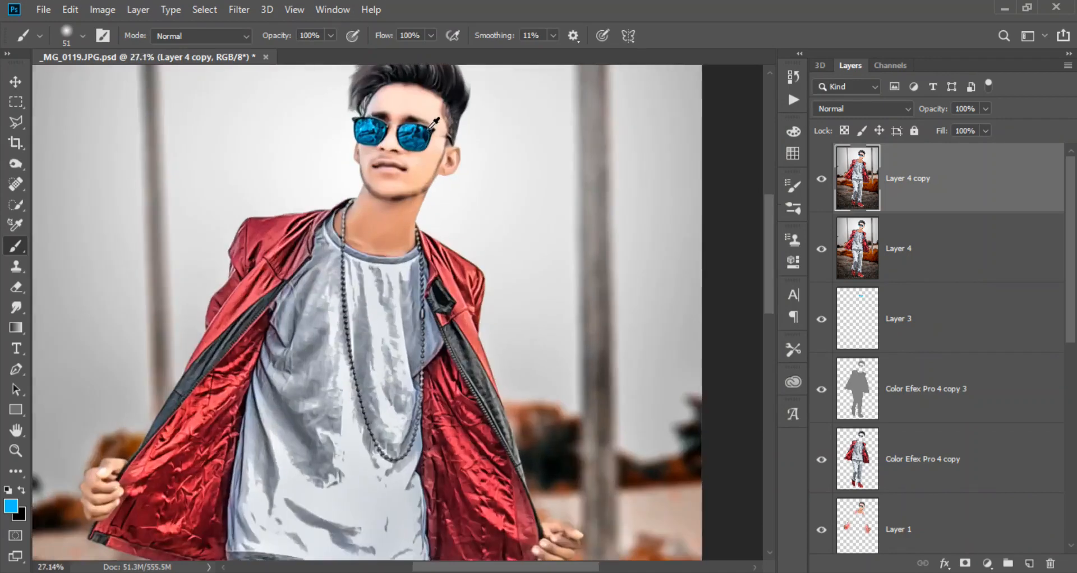
{"action": "left_click_drag", "start_coordinate": [368, 317], "coordinate": [440, 90]}
{"action": "scroll", "coordinate": [387, 258], "scroll_direction": "down", "scroll_amount": 7}
{"action": "left_click_drag", "start_coordinate": [359, 143], "coordinate": [389, 229]}
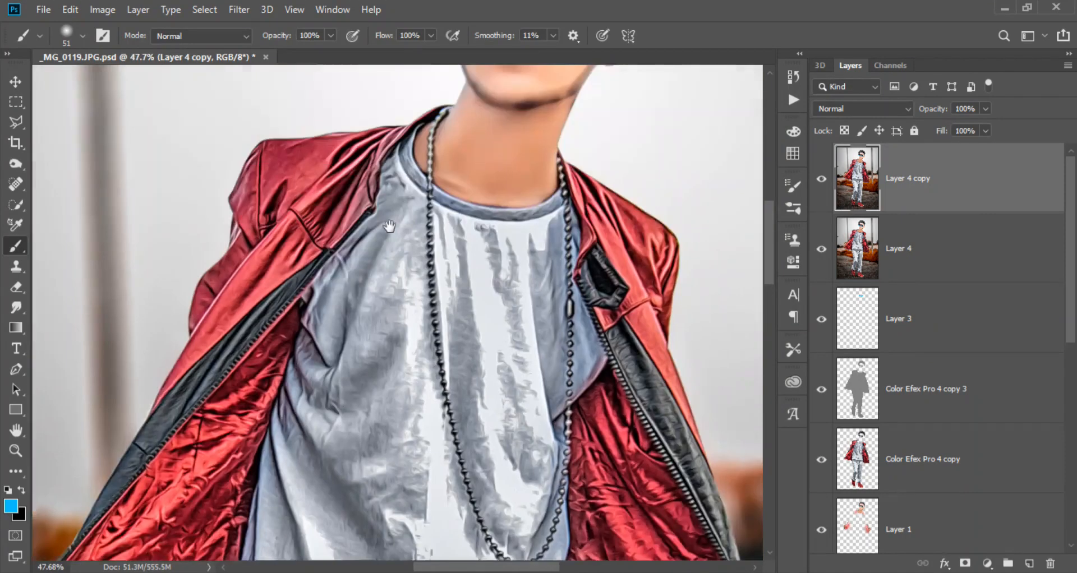
{"action": "left_click_drag", "start_coordinate": [472, 130], "coordinate": [403, 248]}
{"action": "left_click_drag", "start_coordinate": [450, 145], "coordinate": [413, 273]}
{"action": "left_click", "coordinate": [822, 181]}
{"action": "left_click", "coordinate": [822, 181]}
{"action": "scroll", "coordinate": [518, 263], "scroll_direction": "down", "scroll_amount": 16}
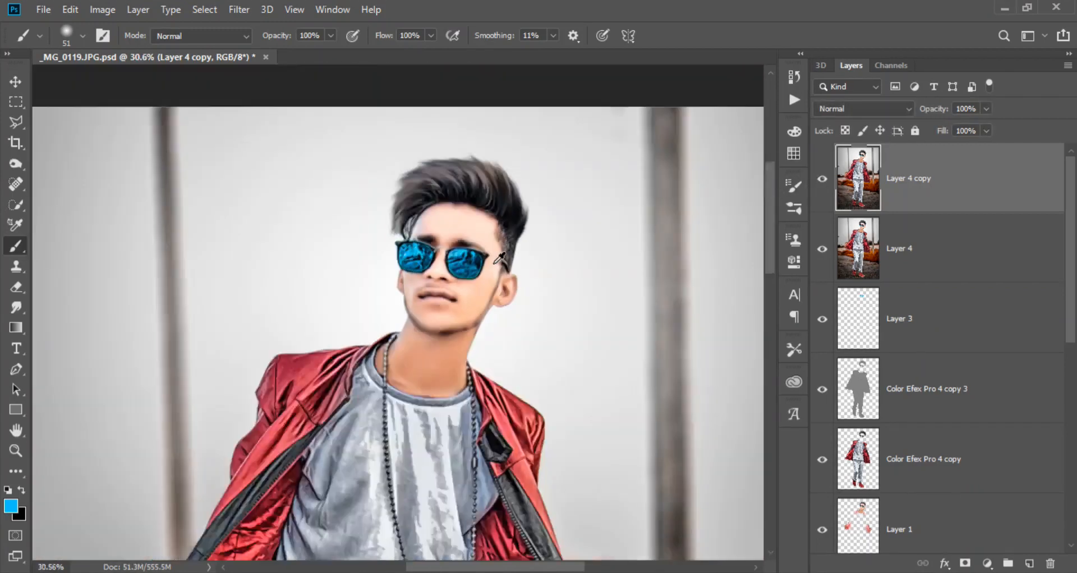
{"action": "scroll", "coordinate": [471, 332], "scroll_direction": "up", "scroll_amount": 1}
{"action": "left_click", "coordinate": [817, 184]}
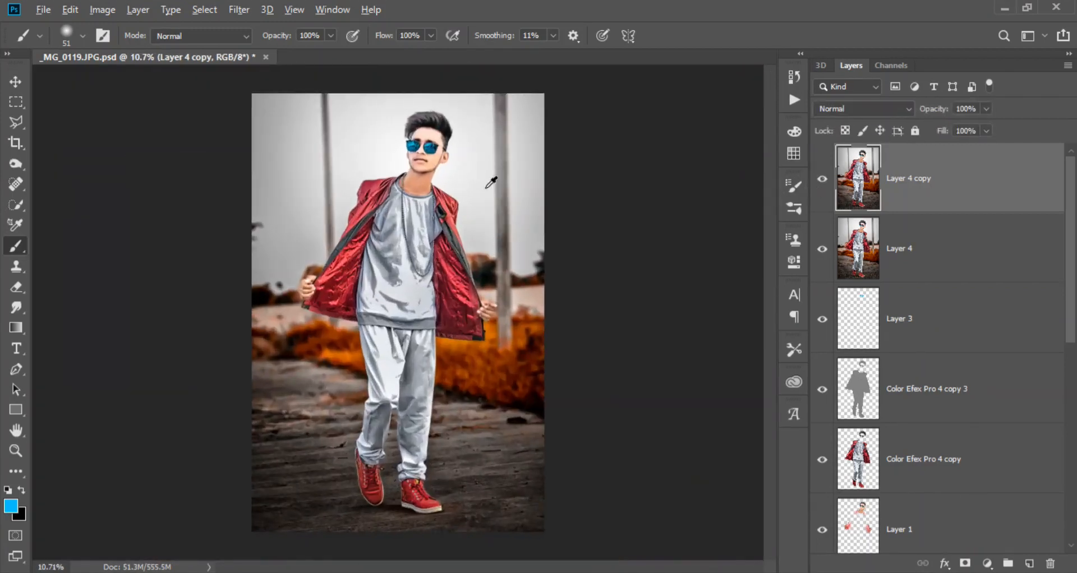
{"action": "scroll", "coordinate": [491, 182], "scroll_direction": "up", "scroll_amount": 8}
{"action": "scroll", "coordinate": [436, 273], "scroll_direction": "down", "scroll_amount": 9}
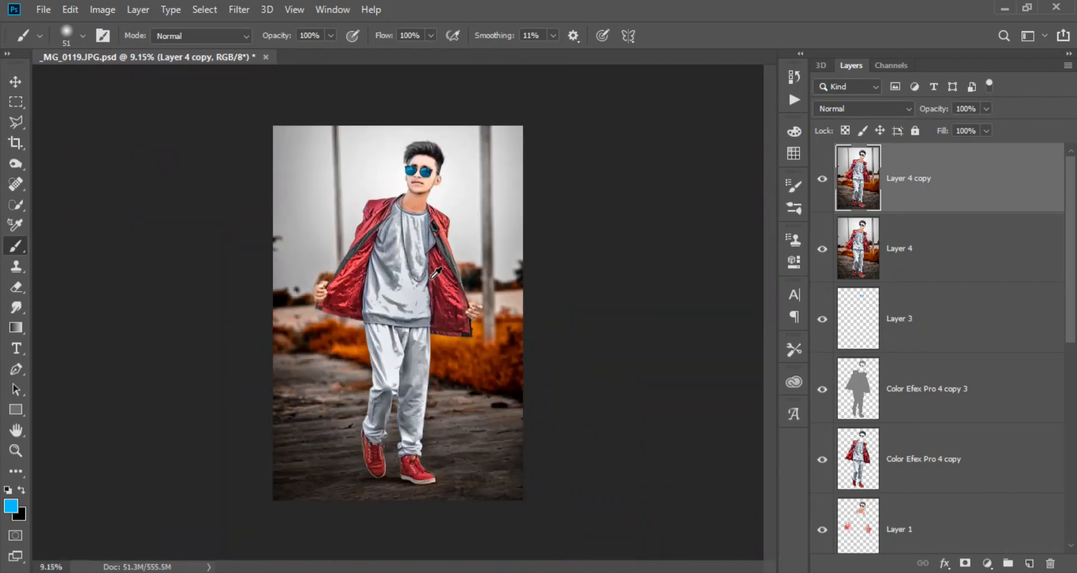
{"action": "scroll", "coordinate": [436, 273], "scroll_direction": "up", "scroll_amount": 1}
- Open Layer 4 copy in Color Efex Pro 4 and add Detail Extractor at 18% with Contrast 26%
{"action": "left_click", "coordinate": [239, 10]}
{"action": "mouse_move", "coordinate": [335, 351]}
{"action": "left_click", "coordinate": [478, 362]}
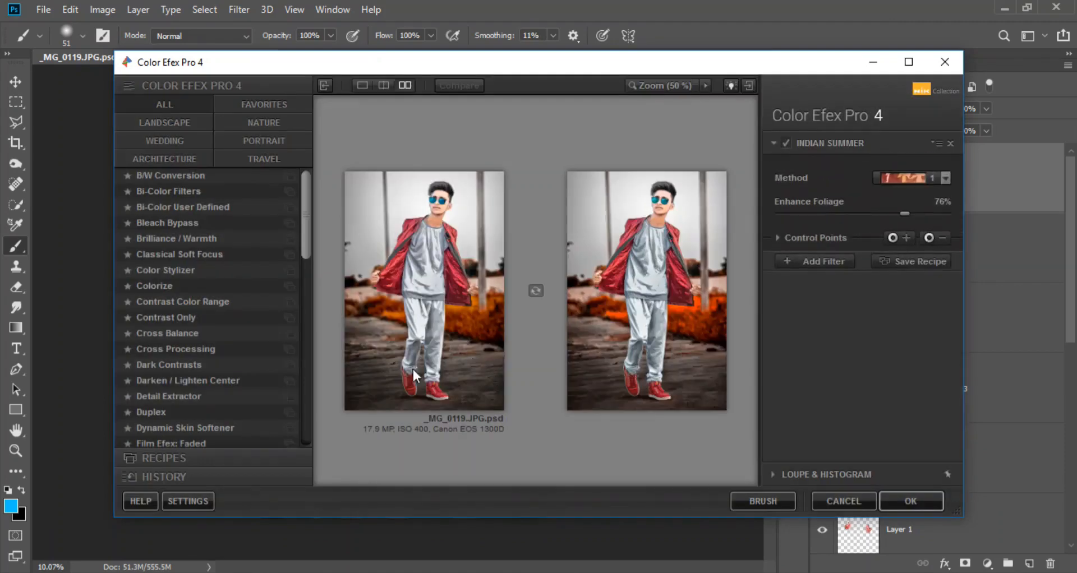
{"action": "left_click", "coordinate": [213, 396]}
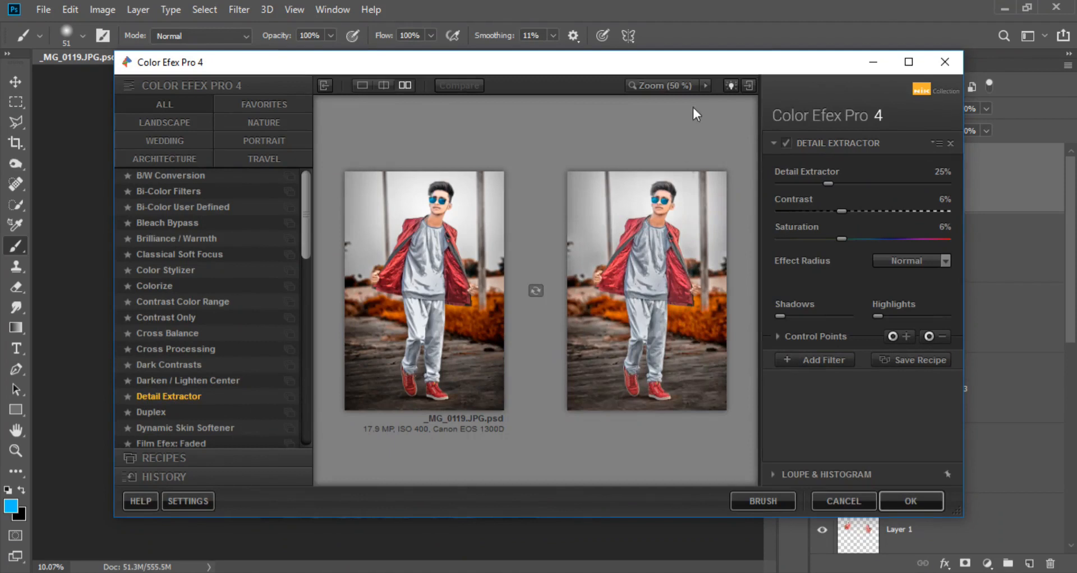
{"action": "left_click", "coordinate": [786, 335]}
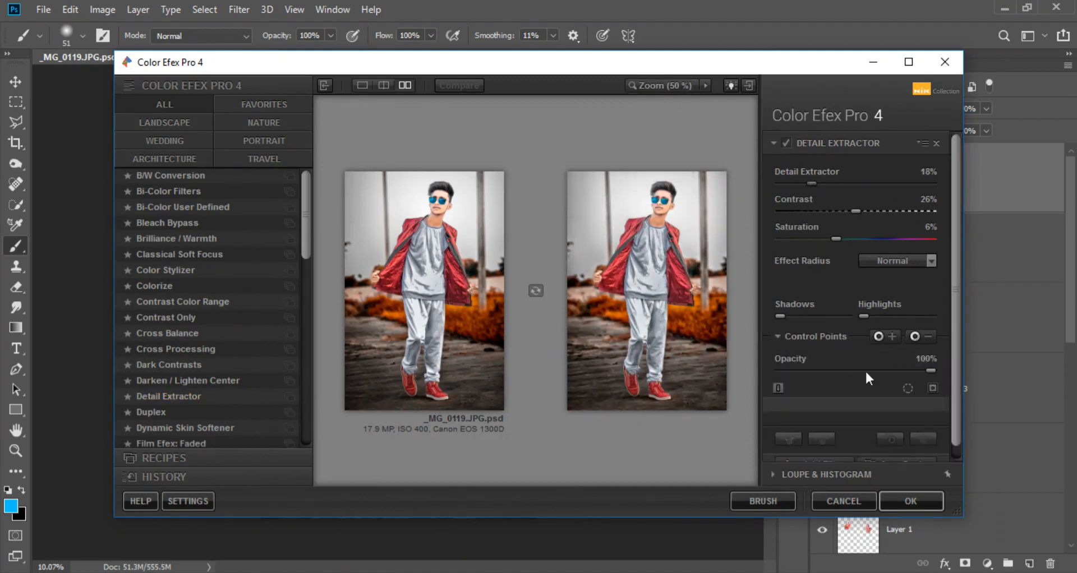
{"action": "left_click_drag", "start_coordinate": [708, 135], "coordinate": [708, 149]}
- Add a Vignette: Lens filter with Amount -1% and Size 100%, apply both filters and compare the result on and off
{"action": "left_click", "coordinate": [814, 451]}
{"action": "scroll", "coordinate": [199, 382], "scroll_direction": "down", "scroll_amount": 12}
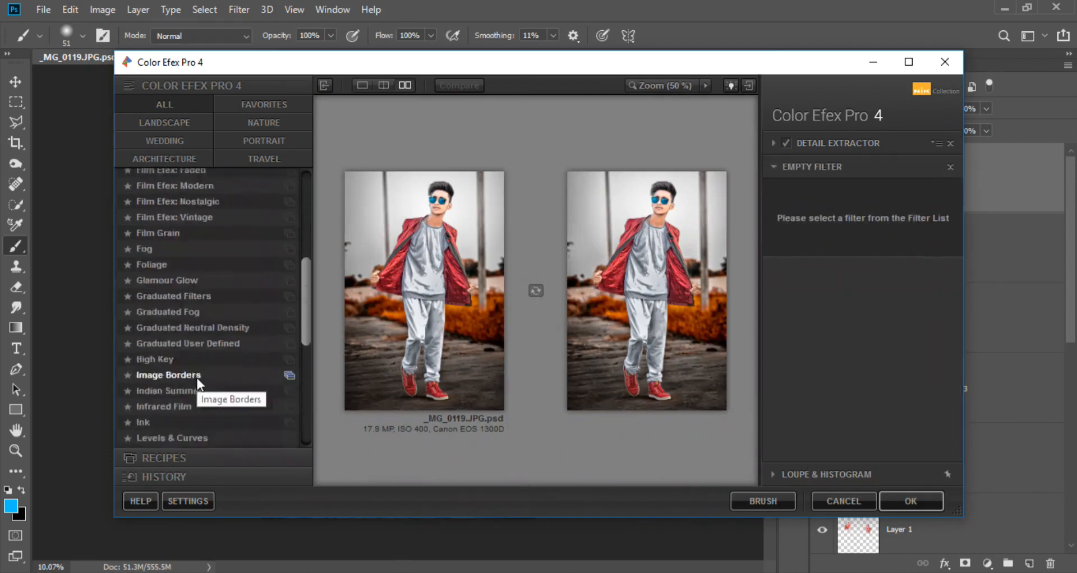
{"action": "scroll", "coordinate": [211, 403], "scroll_direction": "down", "scroll_amount": 1}
{"action": "left_click", "coordinate": [204, 427]}
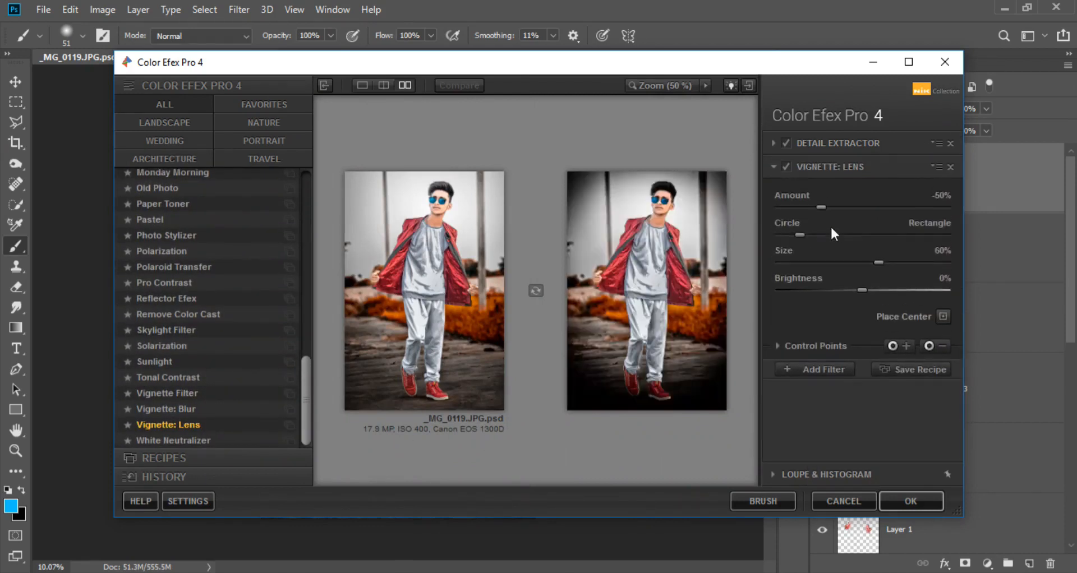
{"action": "left_click_drag", "start_coordinate": [850, 204], "coordinate": [869, 205]}
{"action": "left_click_drag", "start_coordinate": [878, 262], "coordinate": [920, 262]}
{"action": "left_click_drag", "start_coordinate": [868, 207], "coordinate": [859, 206]}
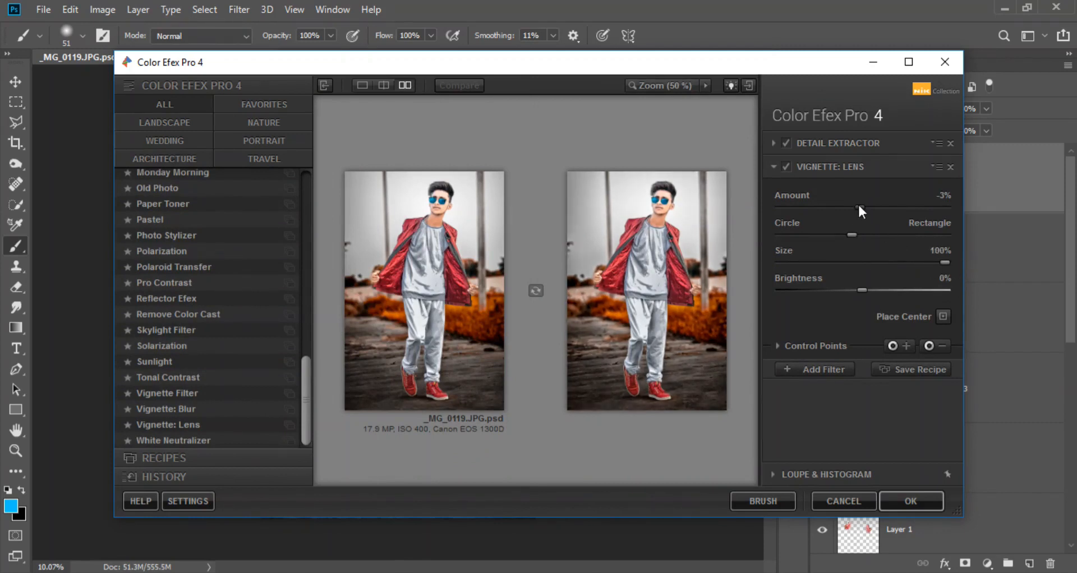
{"action": "left_click", "coordinate": [928, 500]}
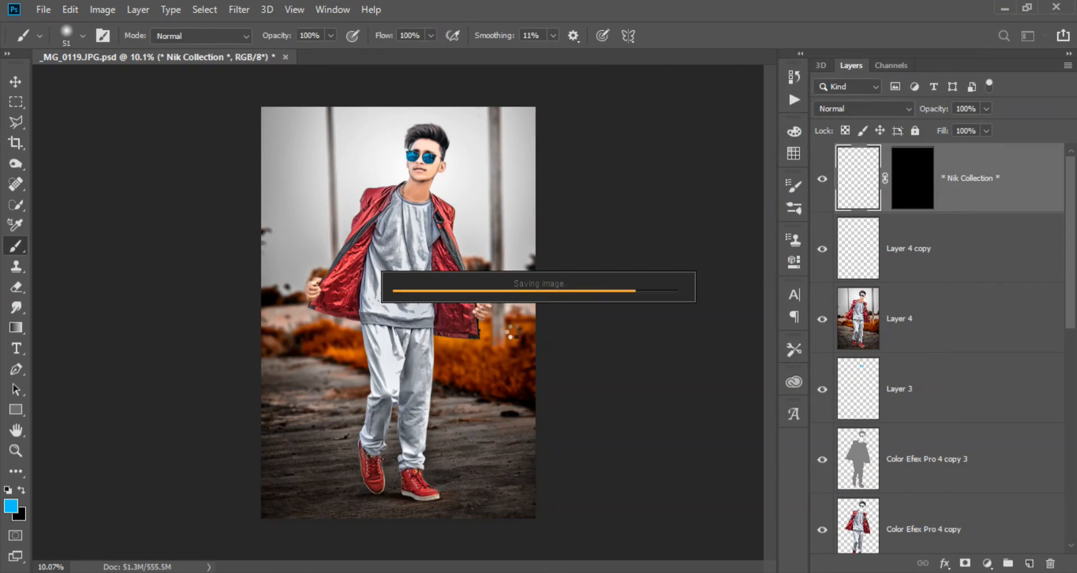
{"action": "left_click", "coordinate": [823, 180]}
{"action": "left_click", "coordinate": [823, 182]}
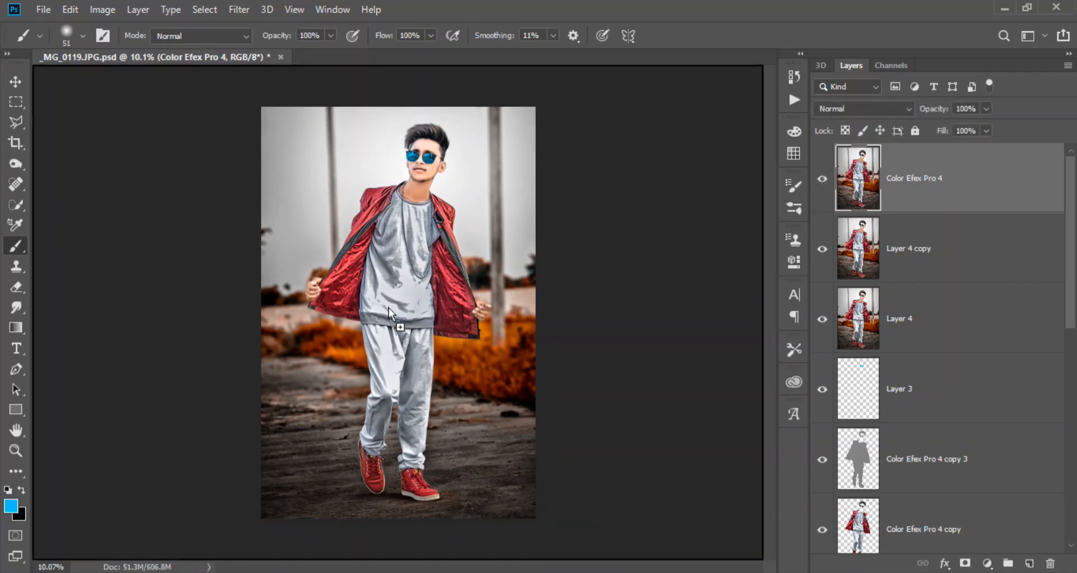
- Place the PicsArt_12-18-02.53.34 logo in the photo's upper-left corner, scaled to 119.53%
{"action": "left_click_drag", "start_coordinate": [388, 308], "coordinate": [262, 93]}
{"action": "left_click_drag", "start_coordinate": [315, 130], "coordinate": [328, 142]}
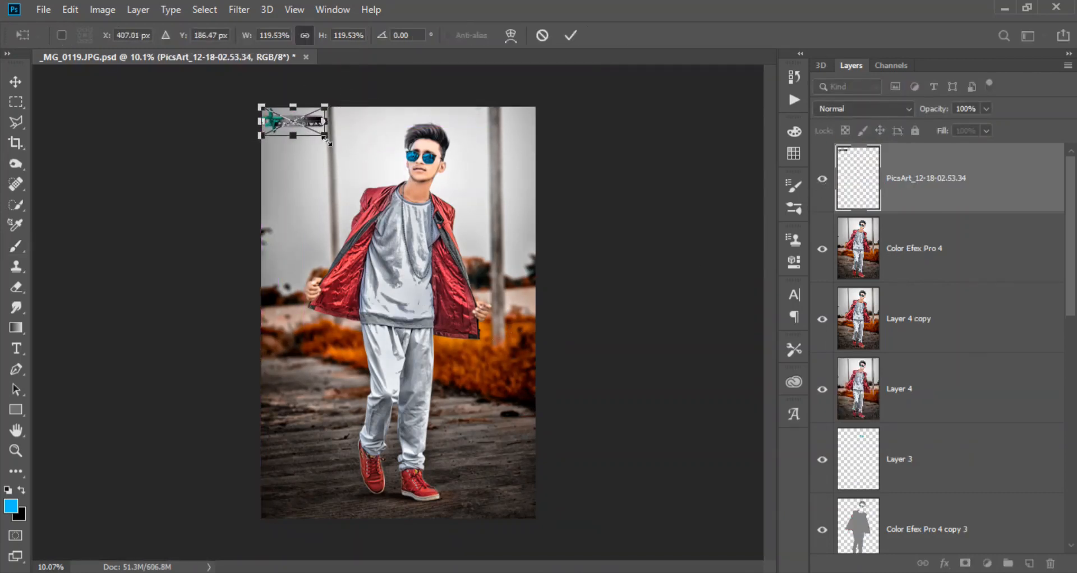
{"action": "key", "text": "Return"}
{"action": "key", "text": "b"}
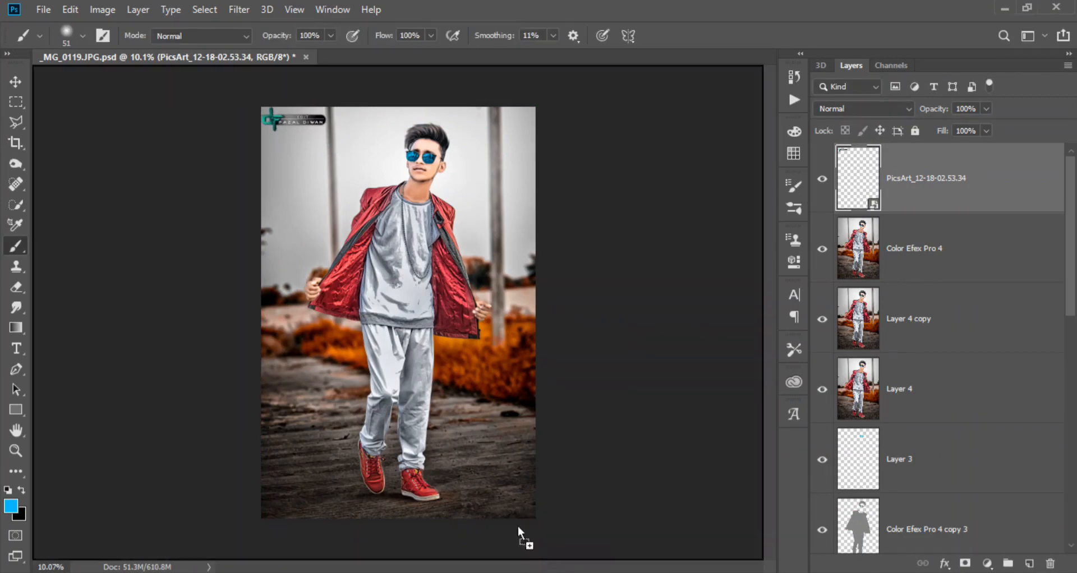
- Place the Untitled-1 credit text in the photo's lower-right corner and save the document
{"action": "left_click_drag", "start_coordinate": [518, 528], "coordinate": [495, 496]}
{"action": "left_click_drag", "start_coordinate": [423, 317], "coordinate": [533, 508]}
{"action": "left_click", "coordinate": [571, 36]}
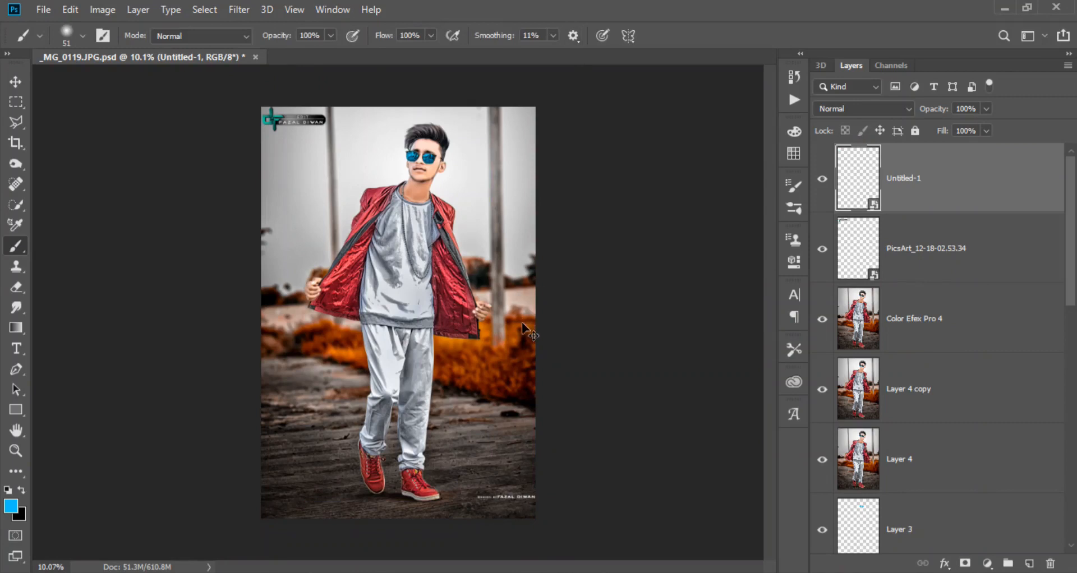
{"action": "key", "text": "ctrl+s"}
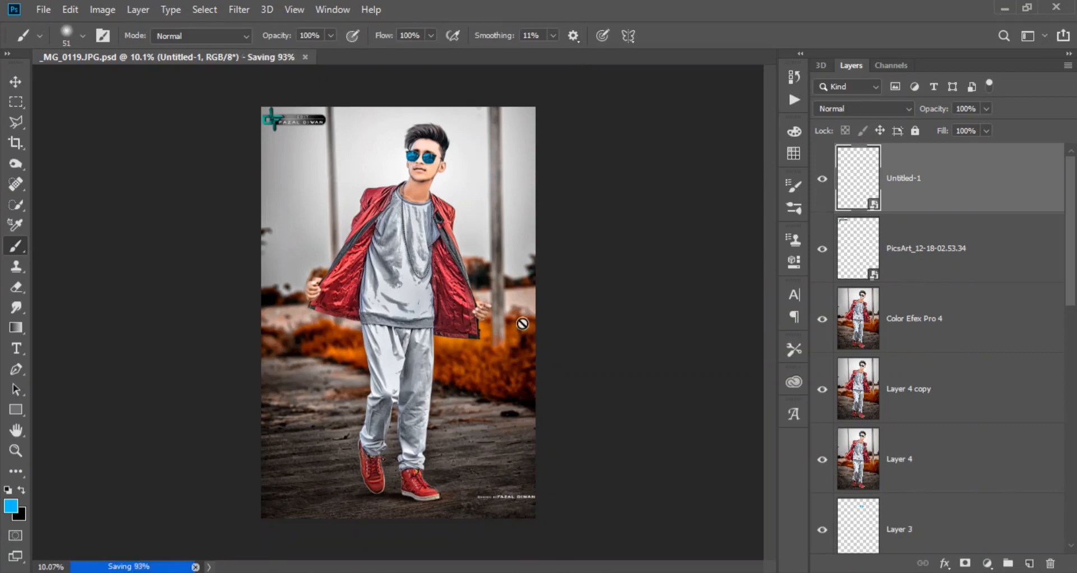